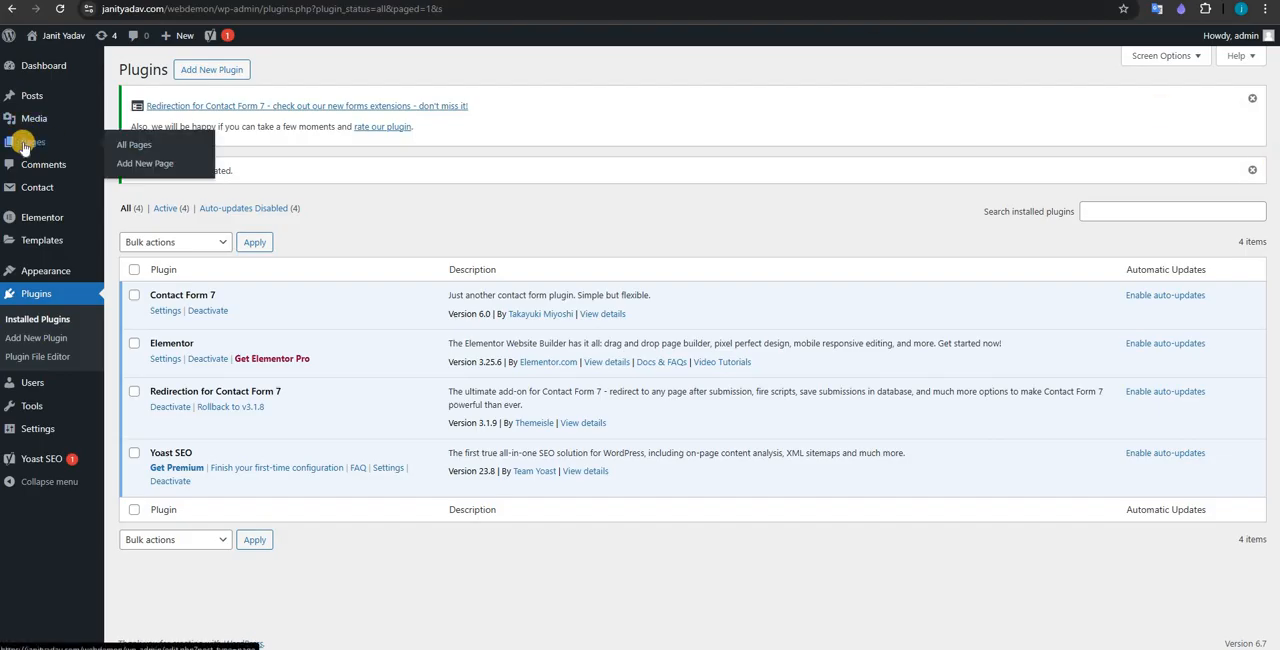
Step: Create a new page titled "Home" and open it for editing with Elementor
click(24, 147)
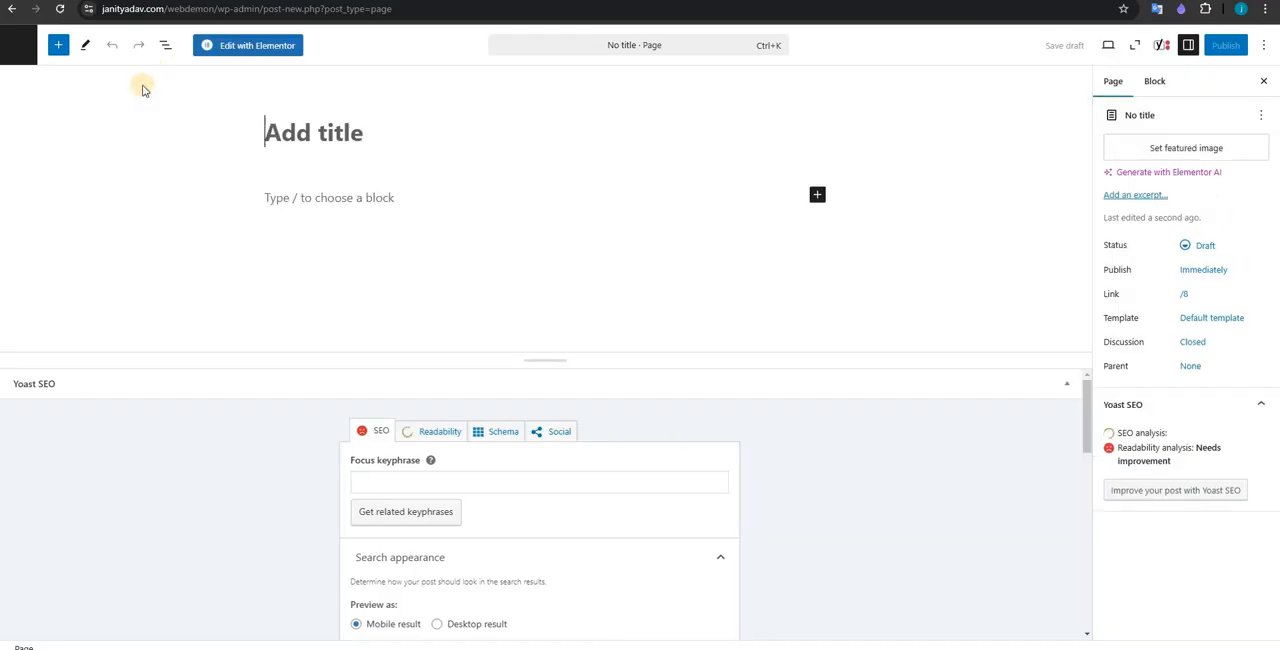
click(280, 133)
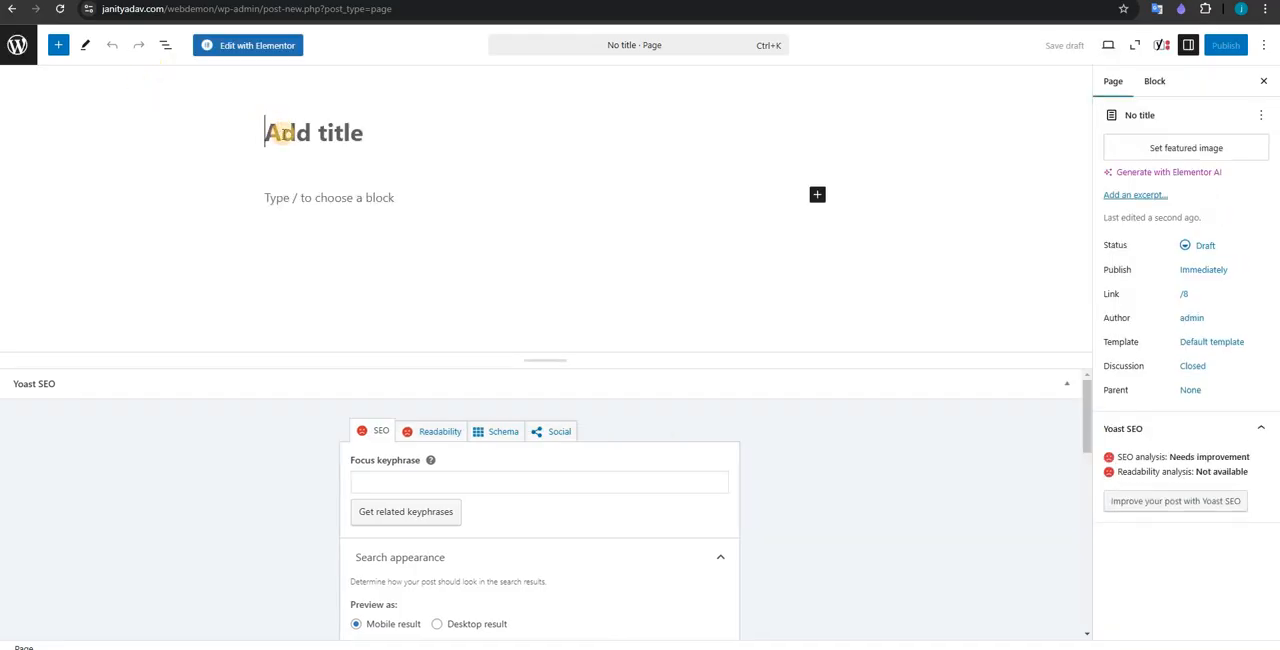
text(H)
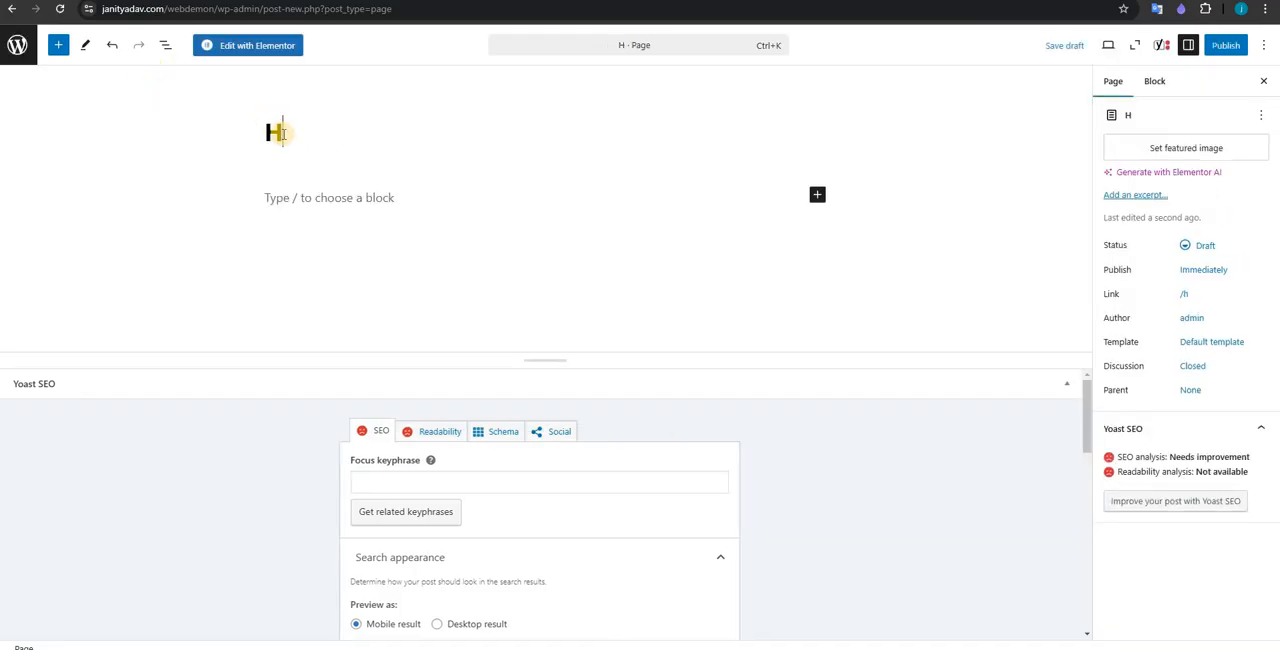
text(ome)
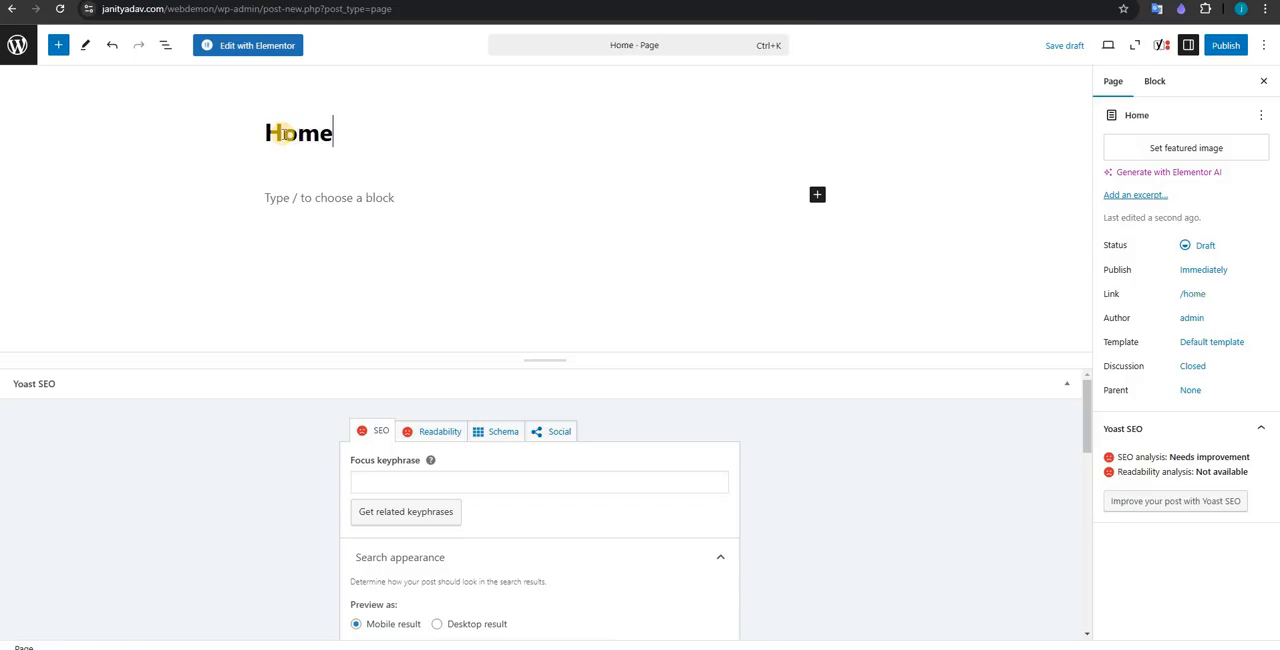
click(270, 53)
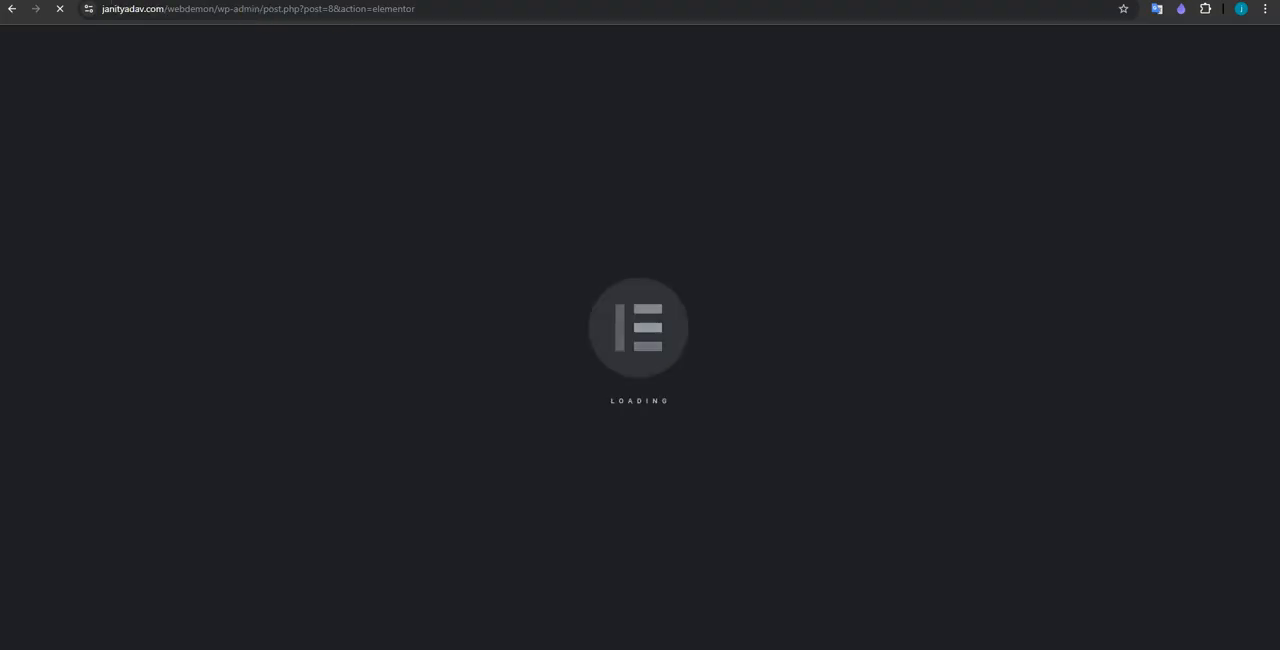
Step: Open the site's wp-admin address in a new browser tab and return to the page editor tab
drag(260, 9, 101, 9)
key(ctrl+c)
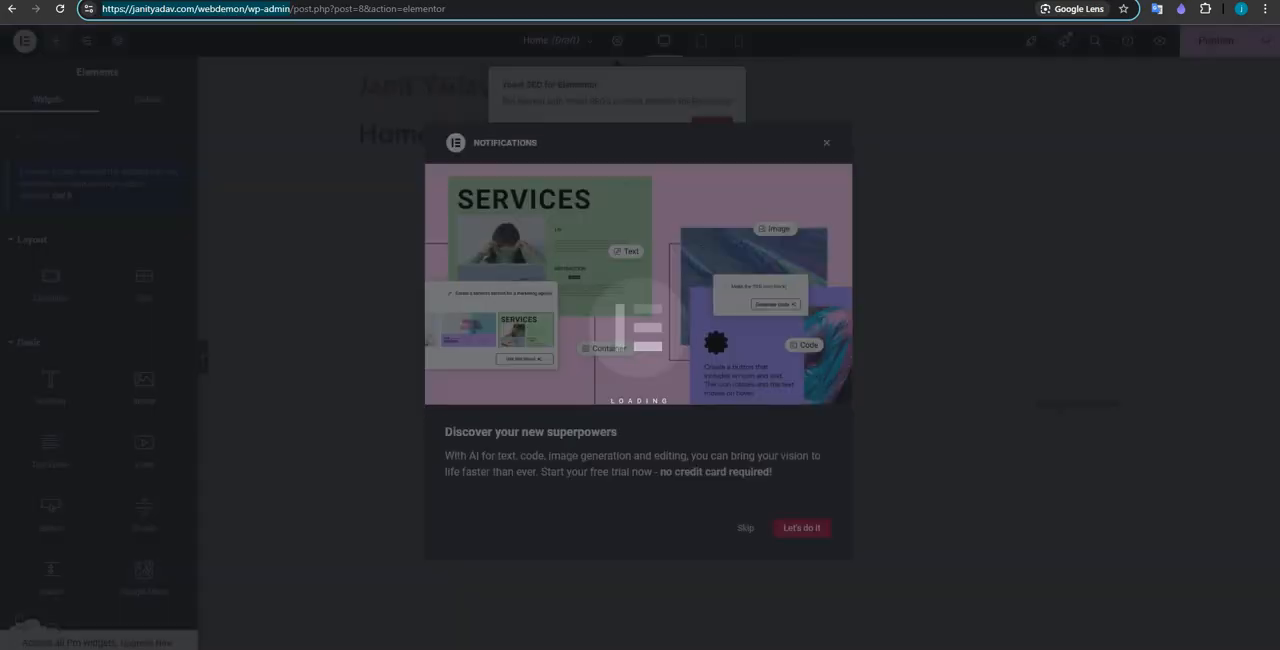
key(ctrl+t)
key(ctrl+v)
key(Return)
key(ctrl+shift+Tab)
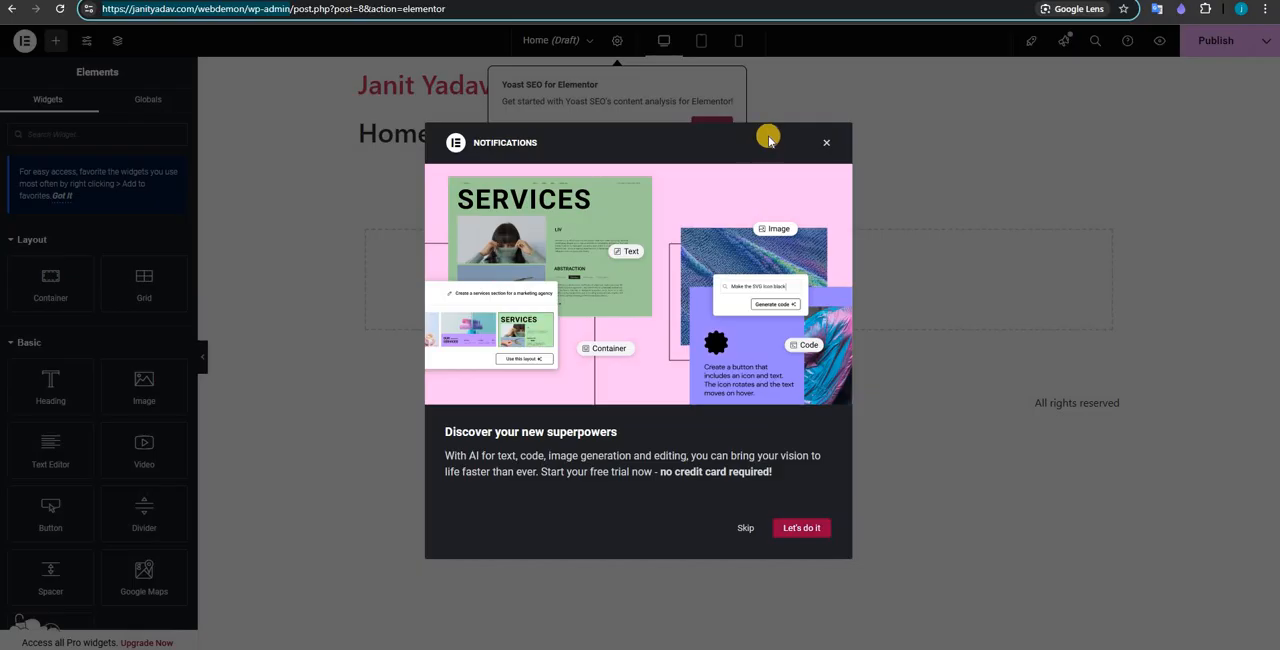
Step: Dismiss the startup notices, then publish the Home page with its page layout set to Elementor Full Width
click(826, 147)
click(716, 127)
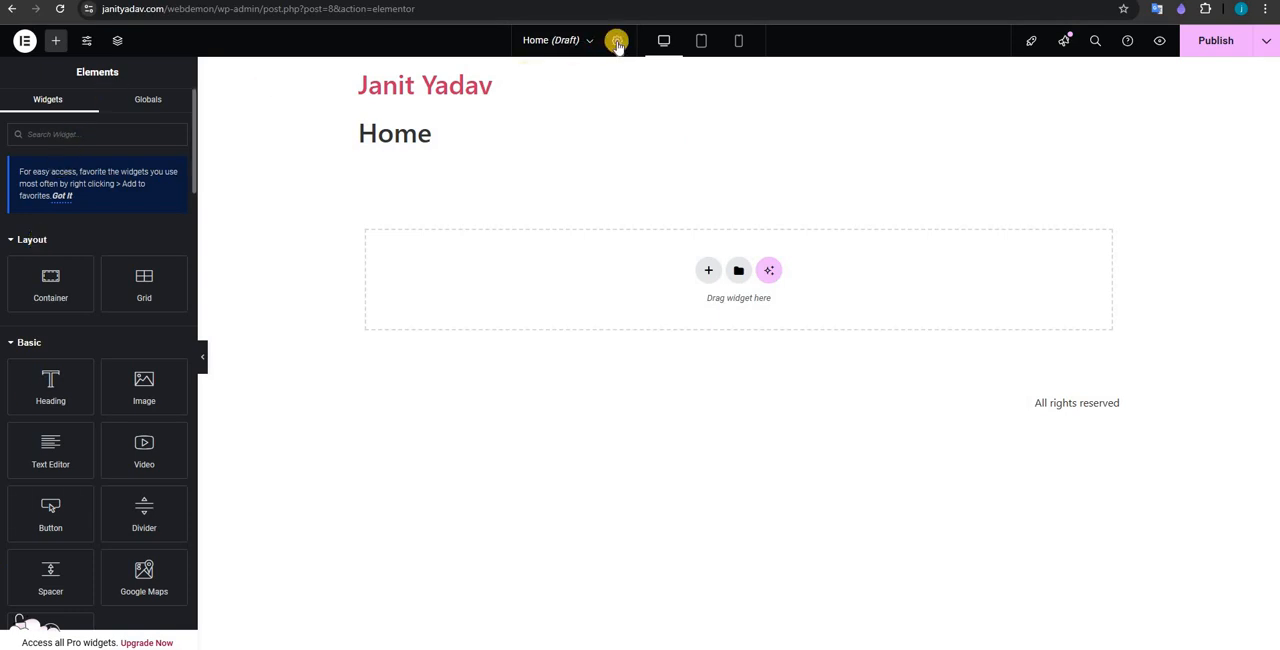
click(620, 40)
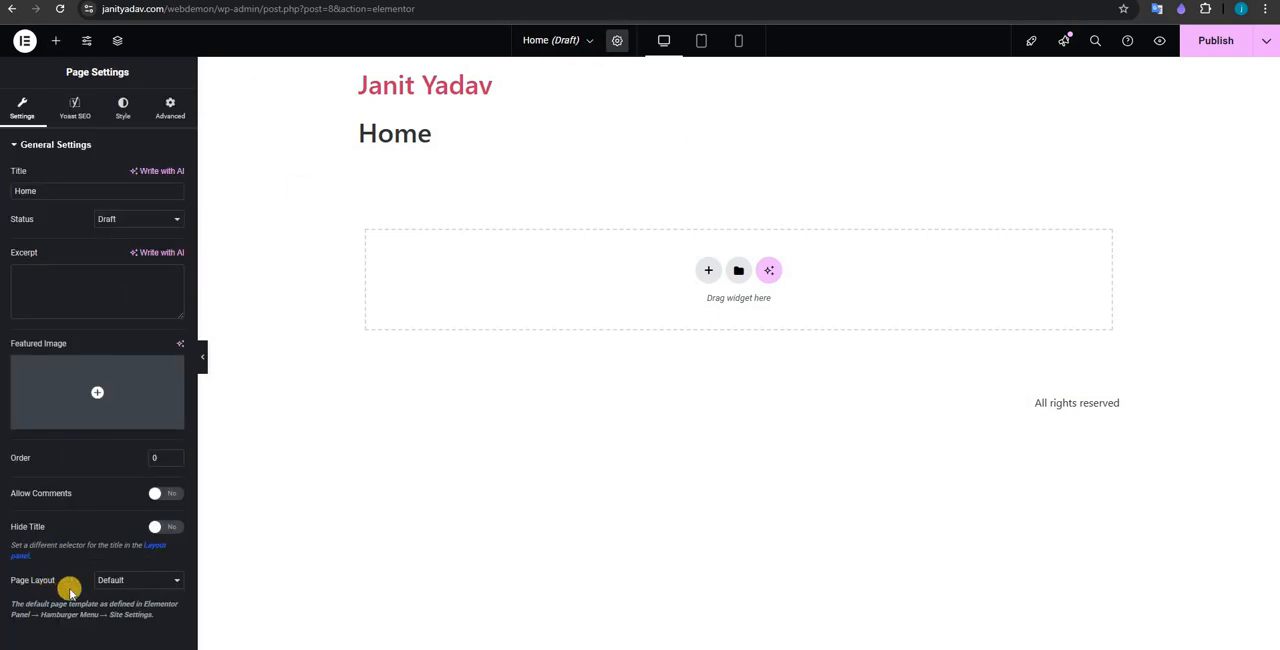
click(130, 580)
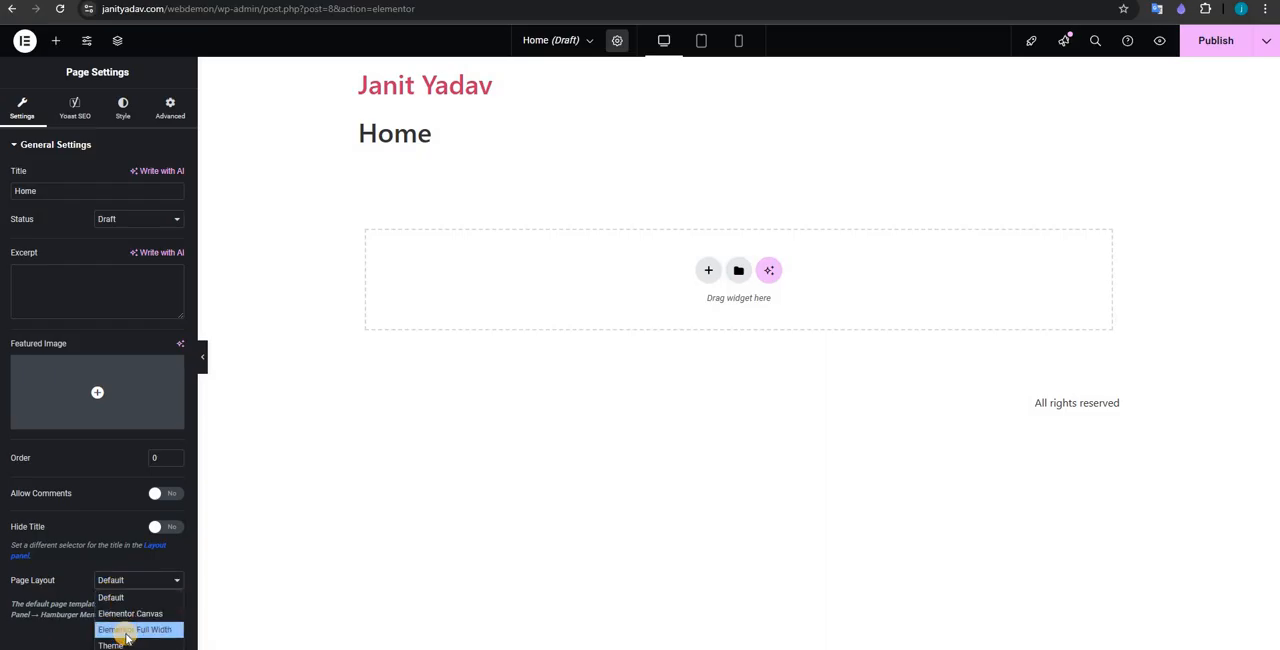
click(124, 627)
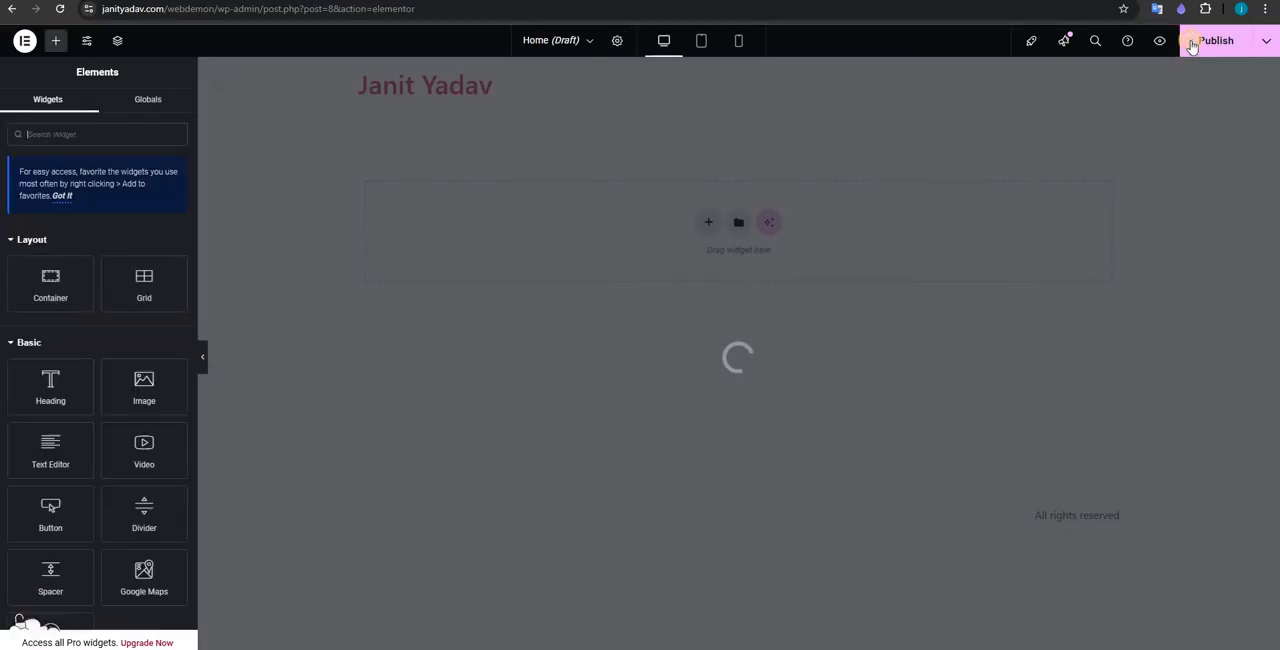
click(1218, 42)
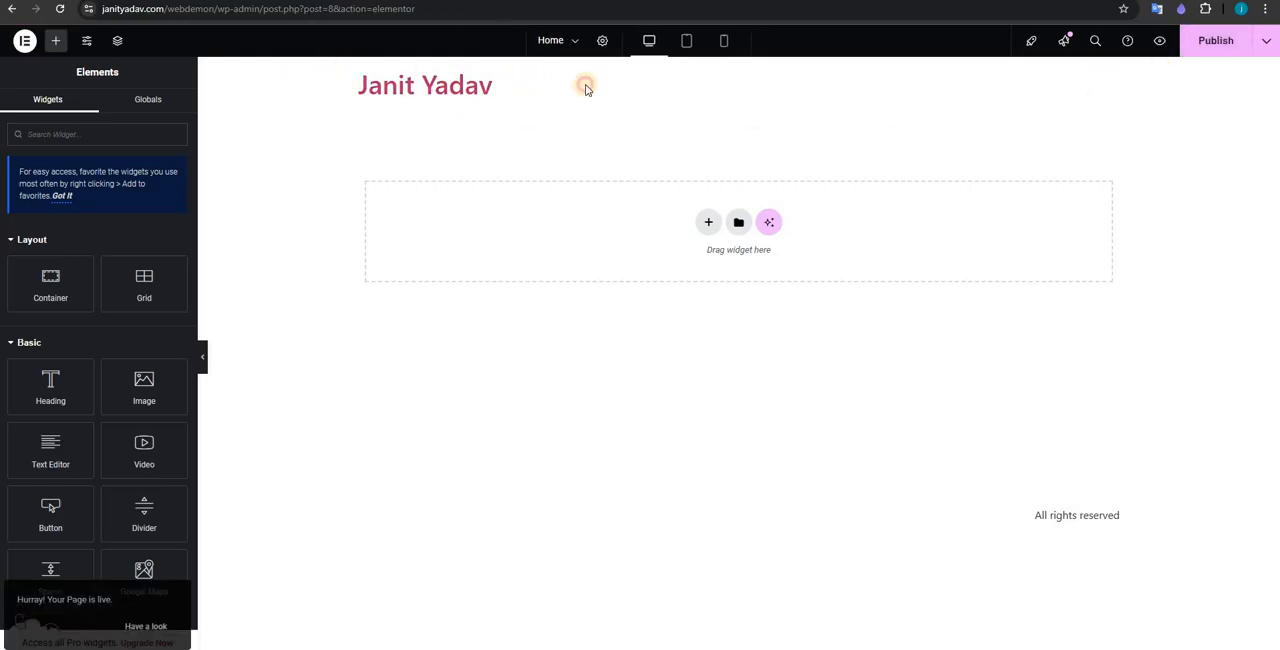
drag(586, 85, 648, 80)
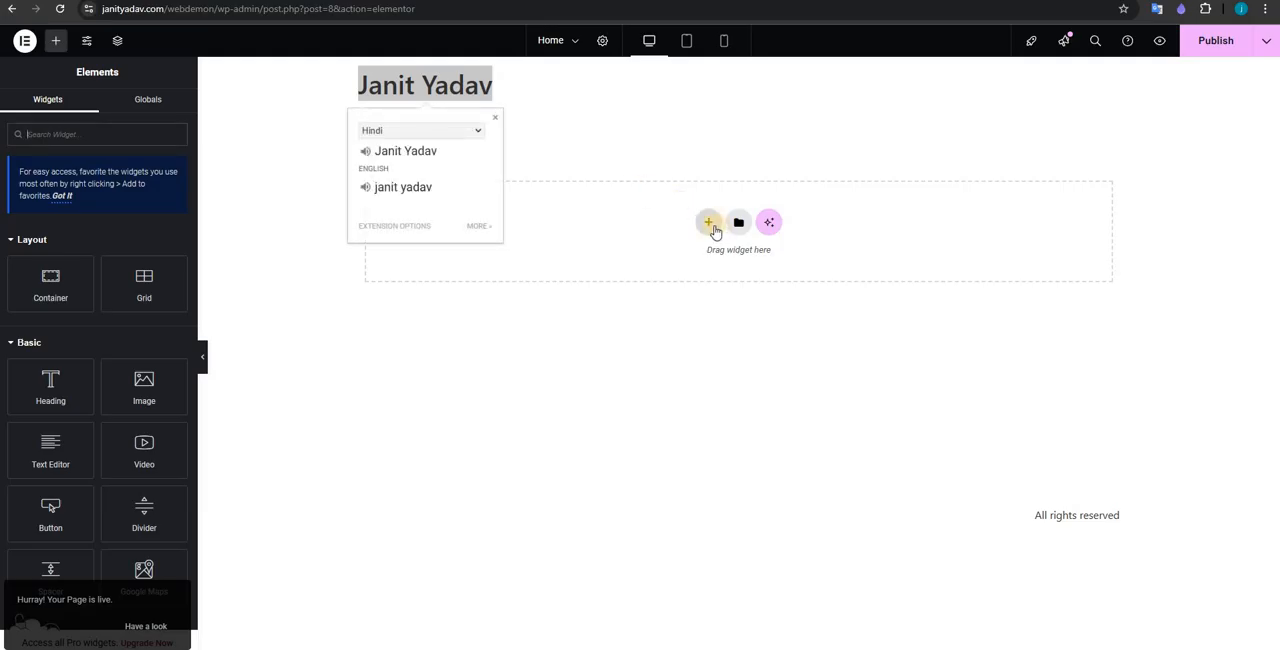
Step: Insert a grid container with two columns and one row, and set its boxed content width to 1390 px
click(710, 224)
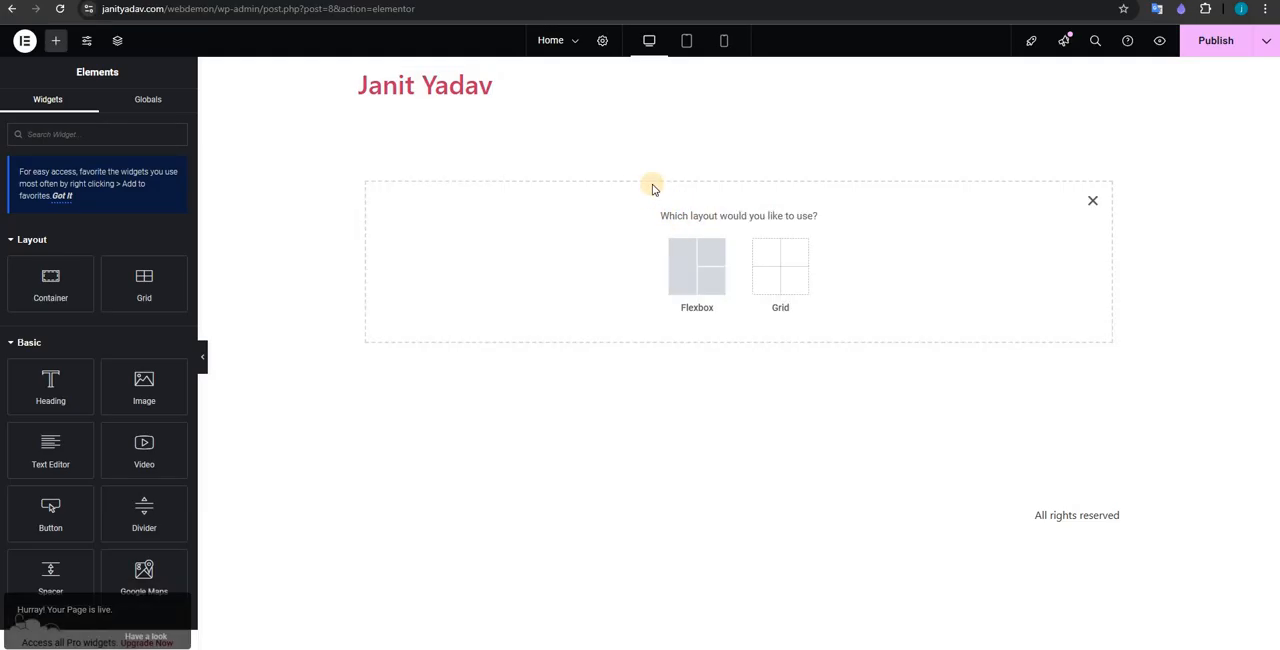
click(706, 280)
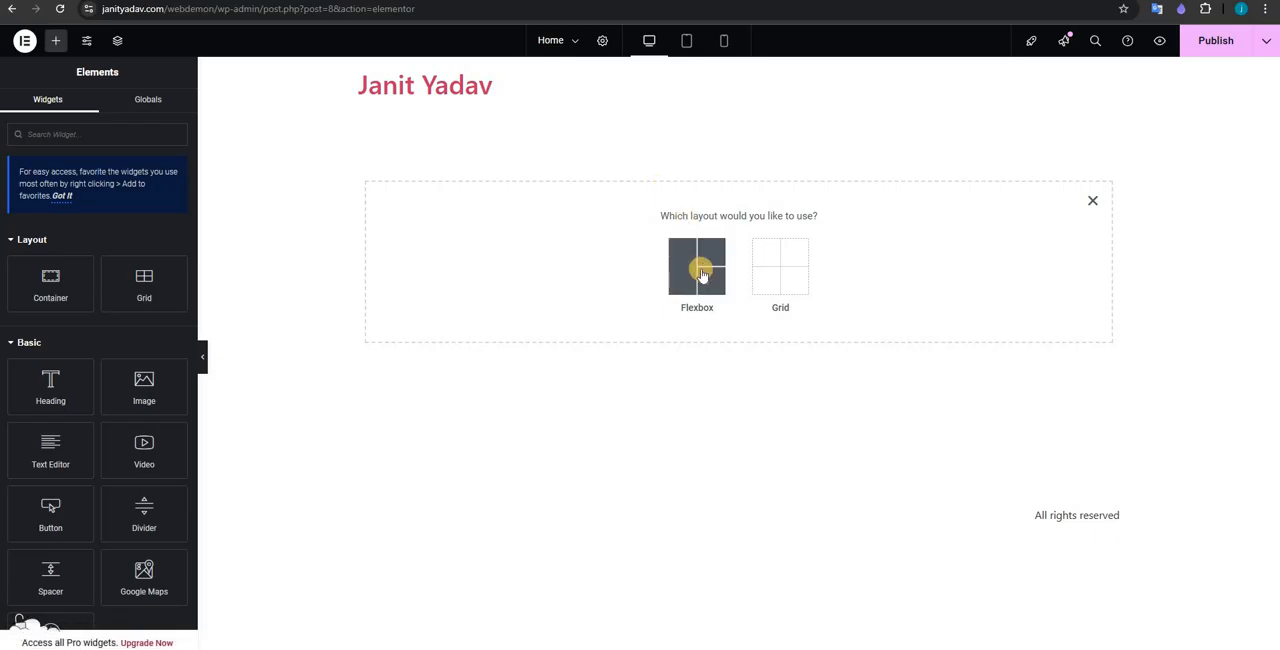
click(706, 284)
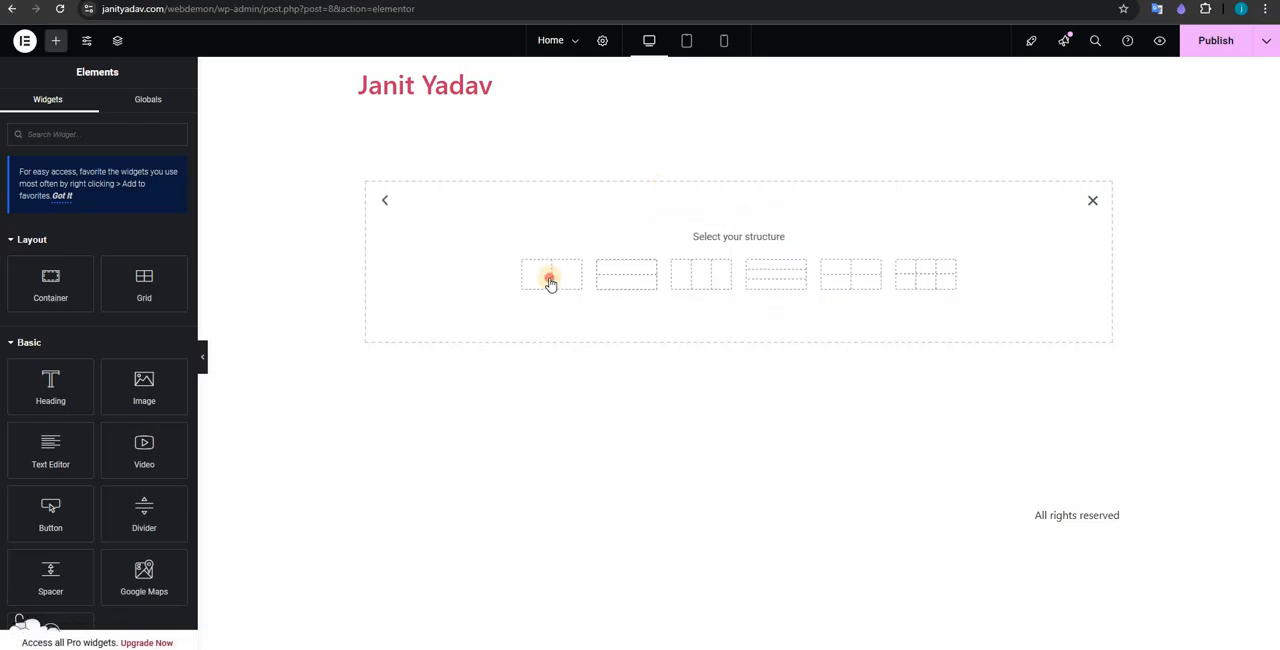
click(540, 258)
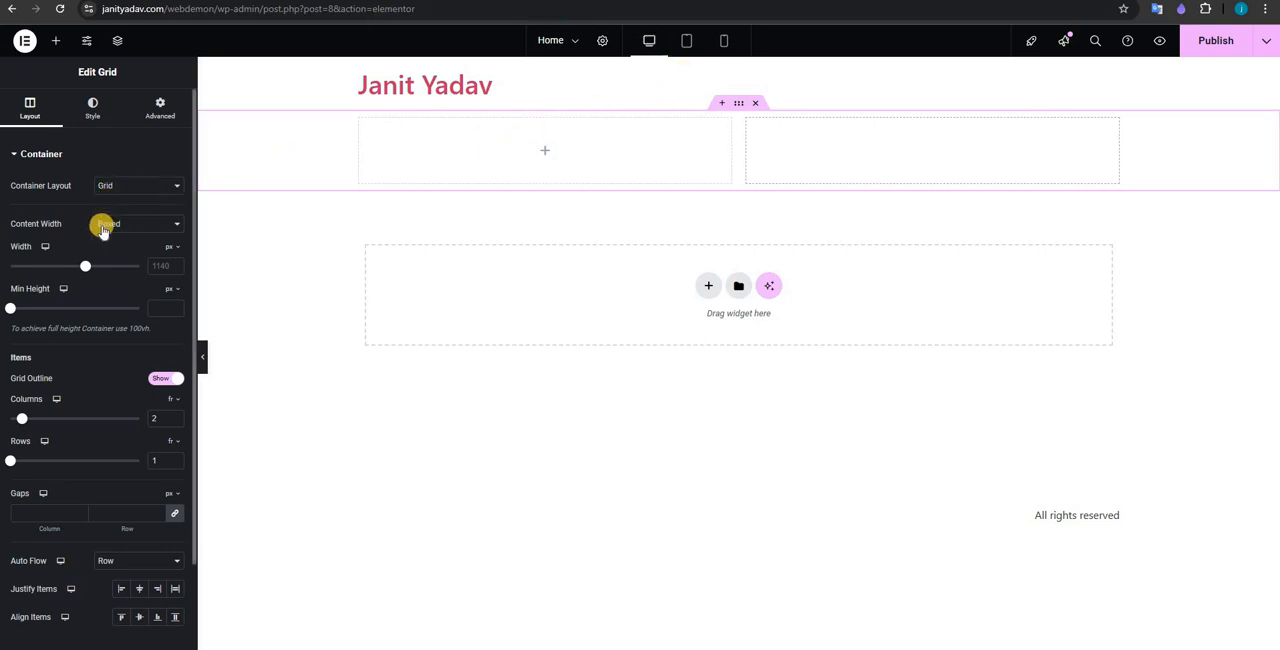
drag(88, 268, 114, 266)
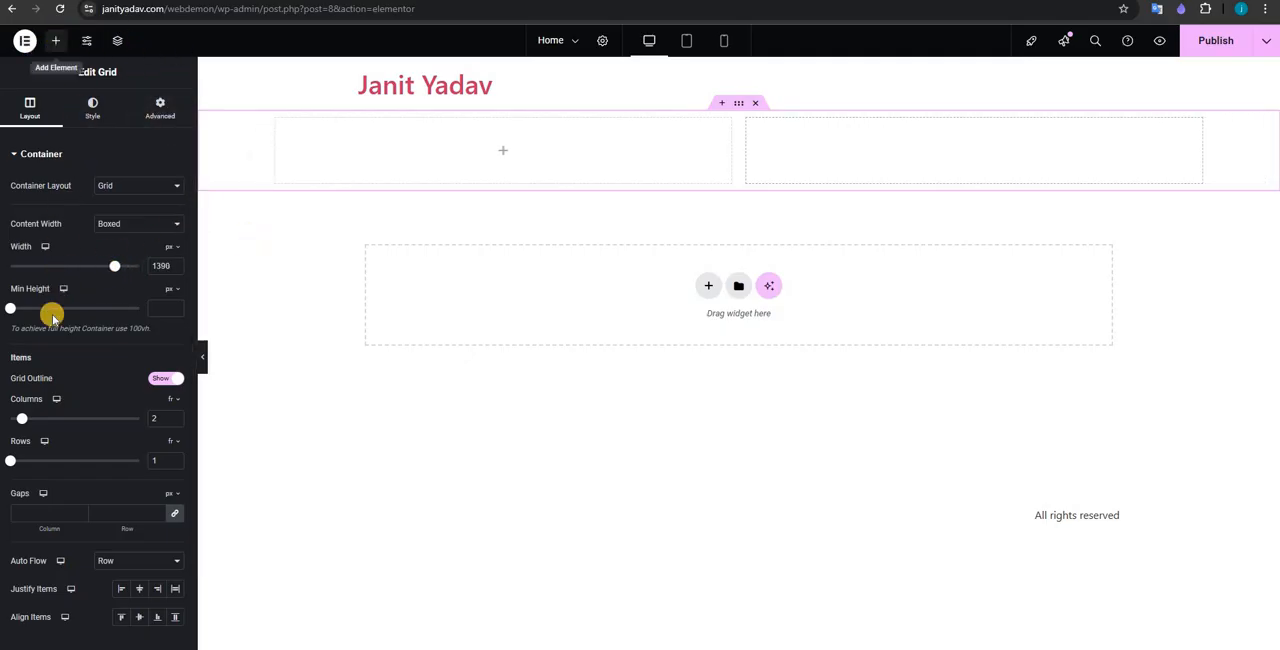
Step: Add a Heading widget to the first cell of the grid
click(56, 40)
drag(50, 395, 386, 160)
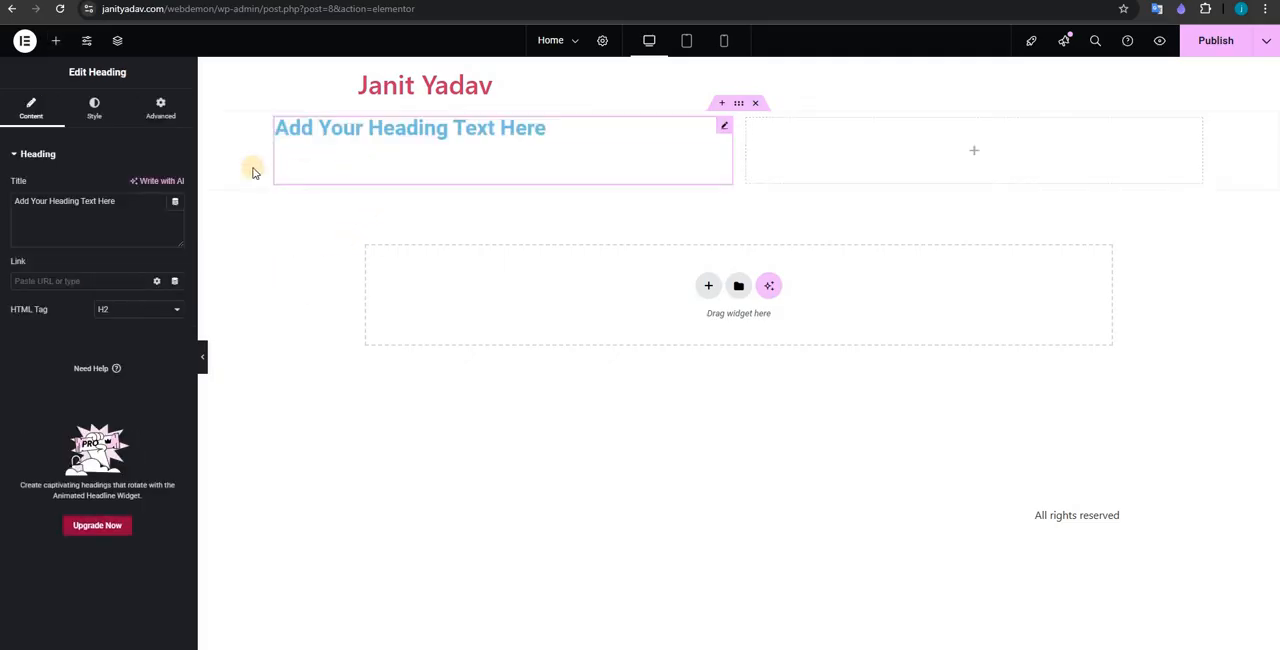
click(56, 40)
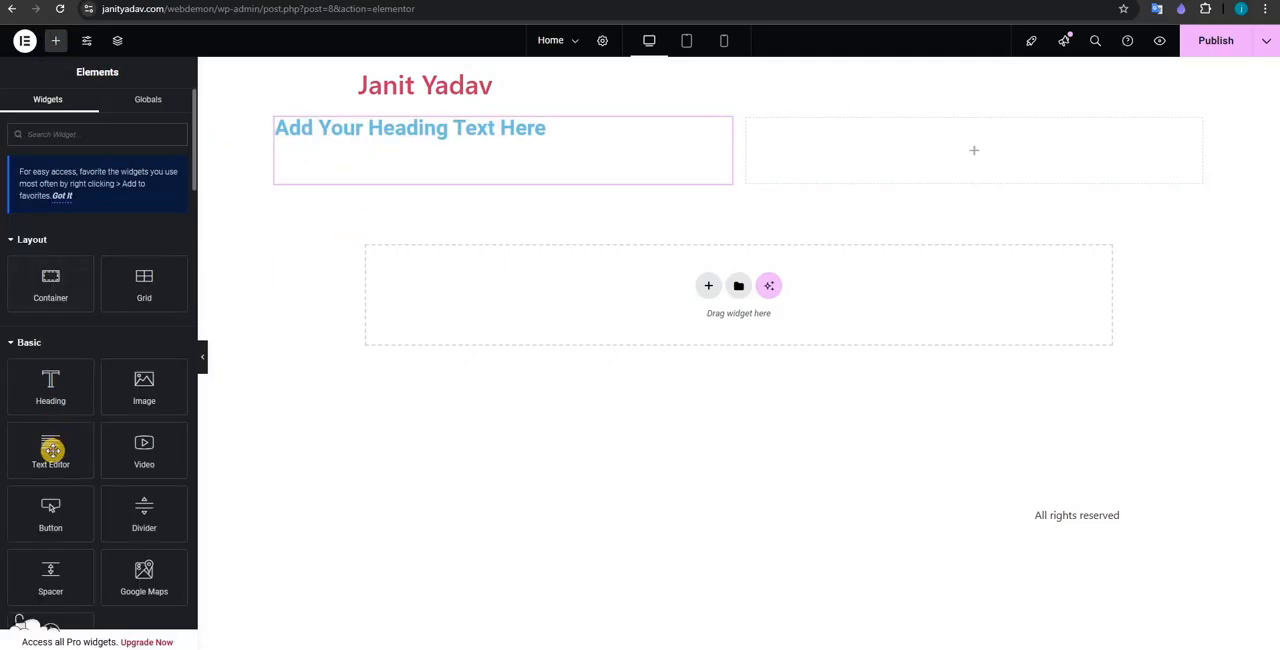
drag(51, 449, 115, 240)
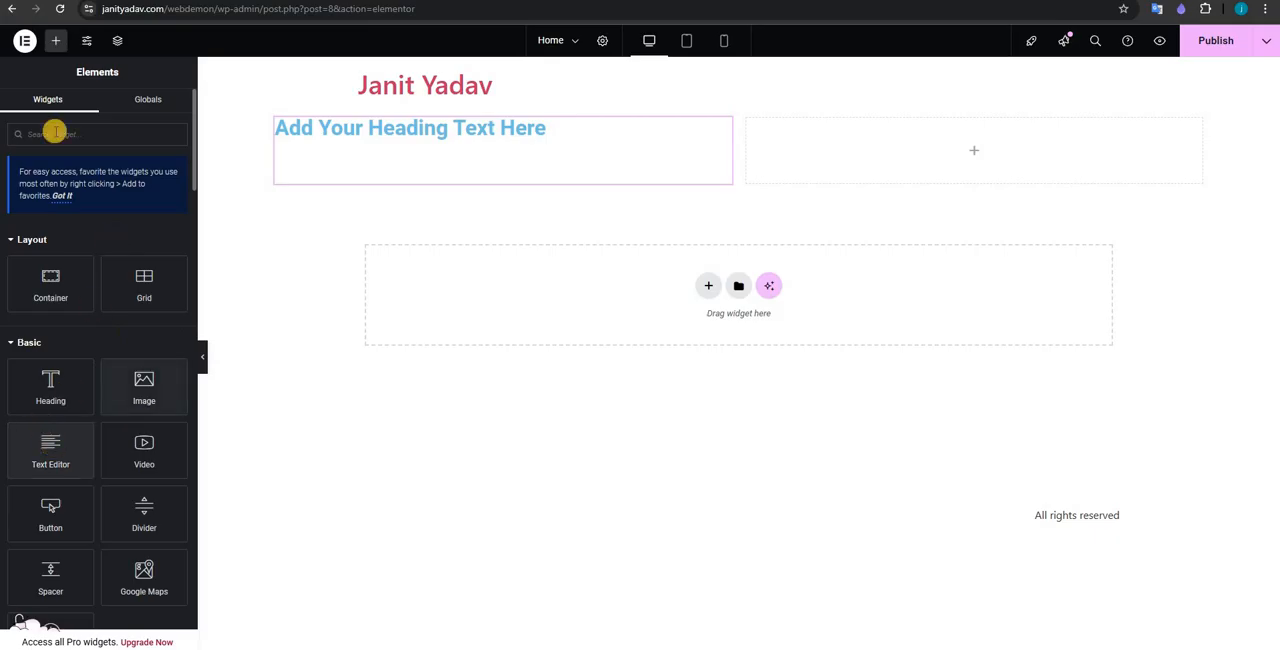
right_click(16, 464)
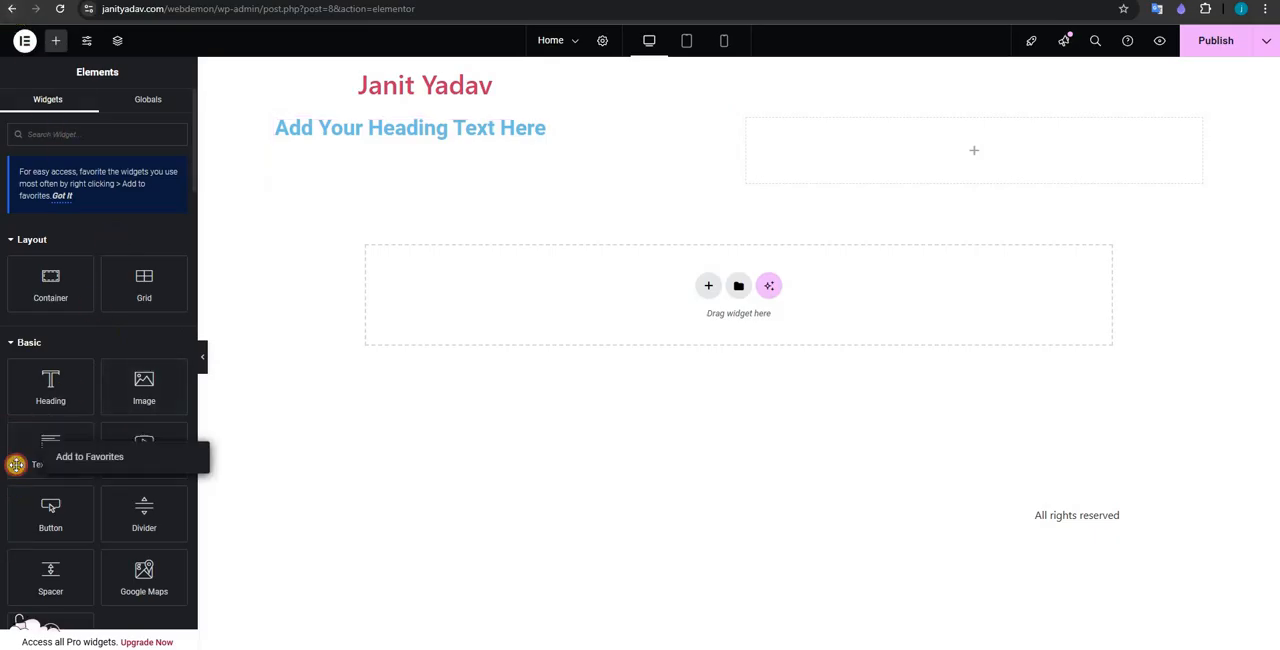
click(50, 512)
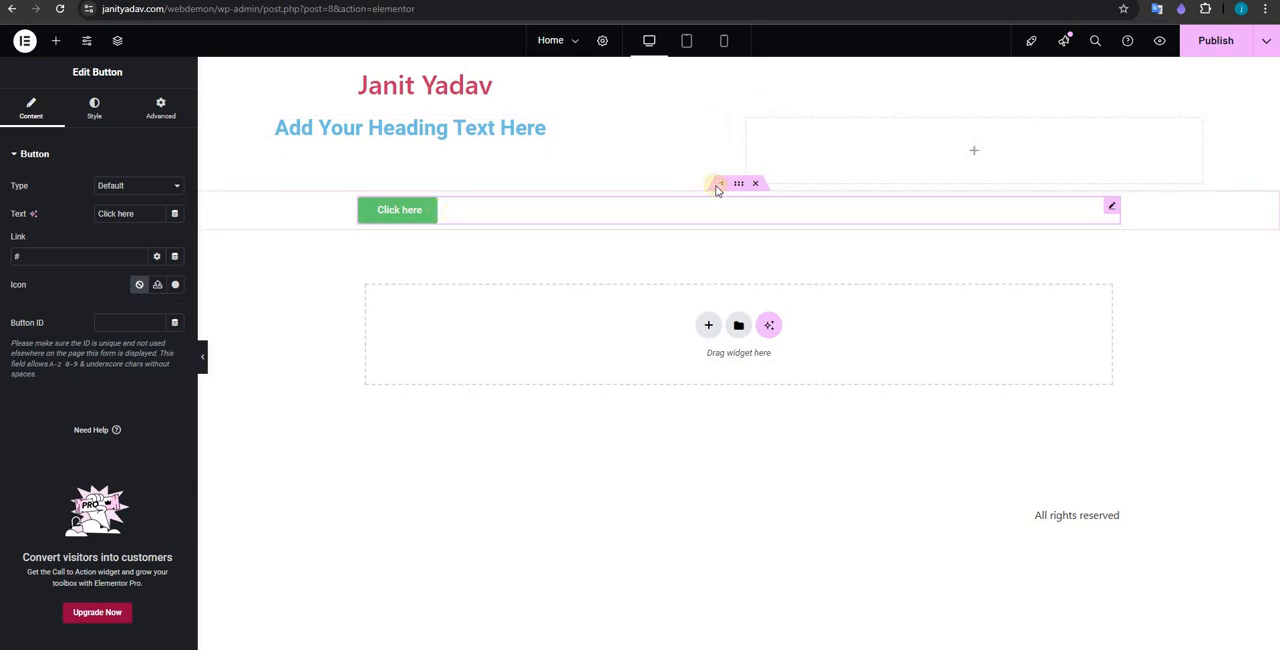
key(Delete)
click(755, 185)
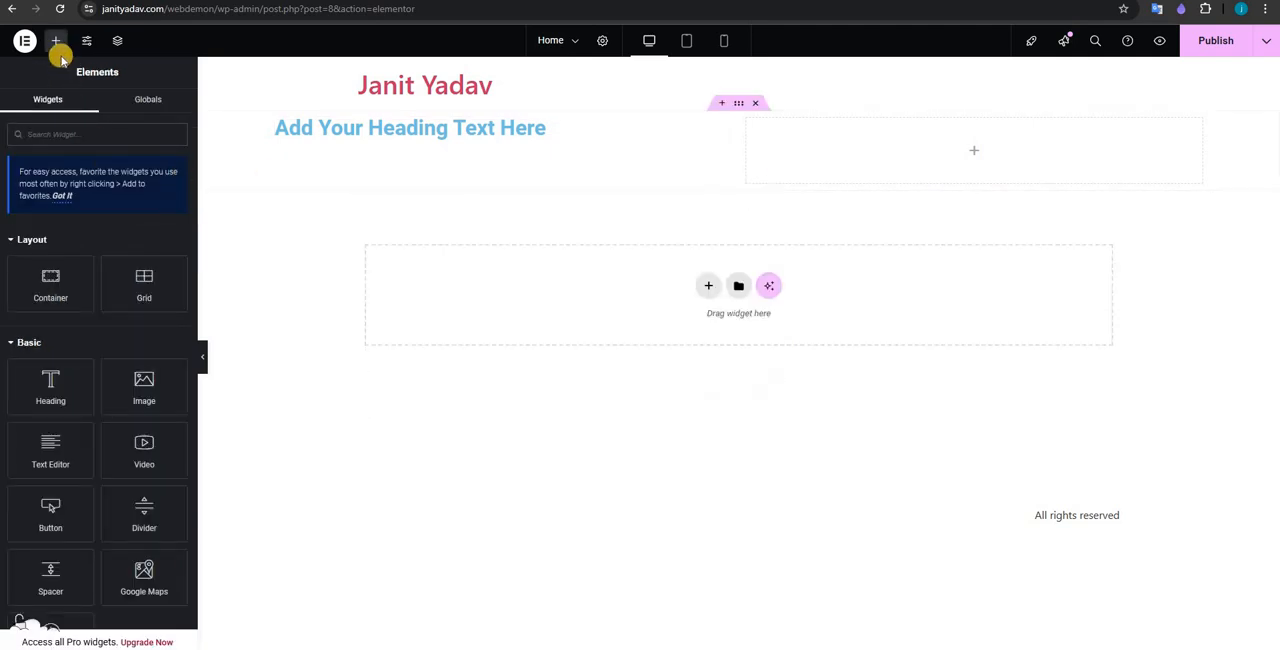
Step: Add a Text Editor widget to the grid ahead of the heading and place a copy of the heading in the second row
drag(50, 450, 496, 116)
drag(34, 452, 712, 124)
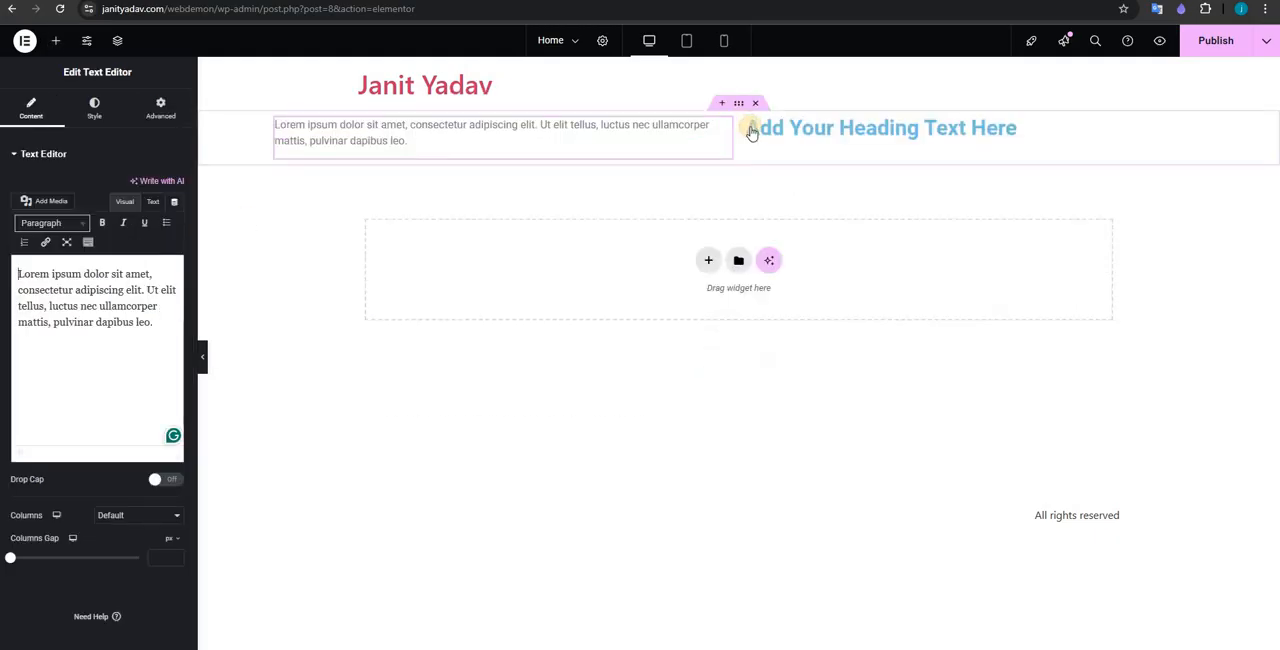
right_click(751, 127)
right_click(647, 139)
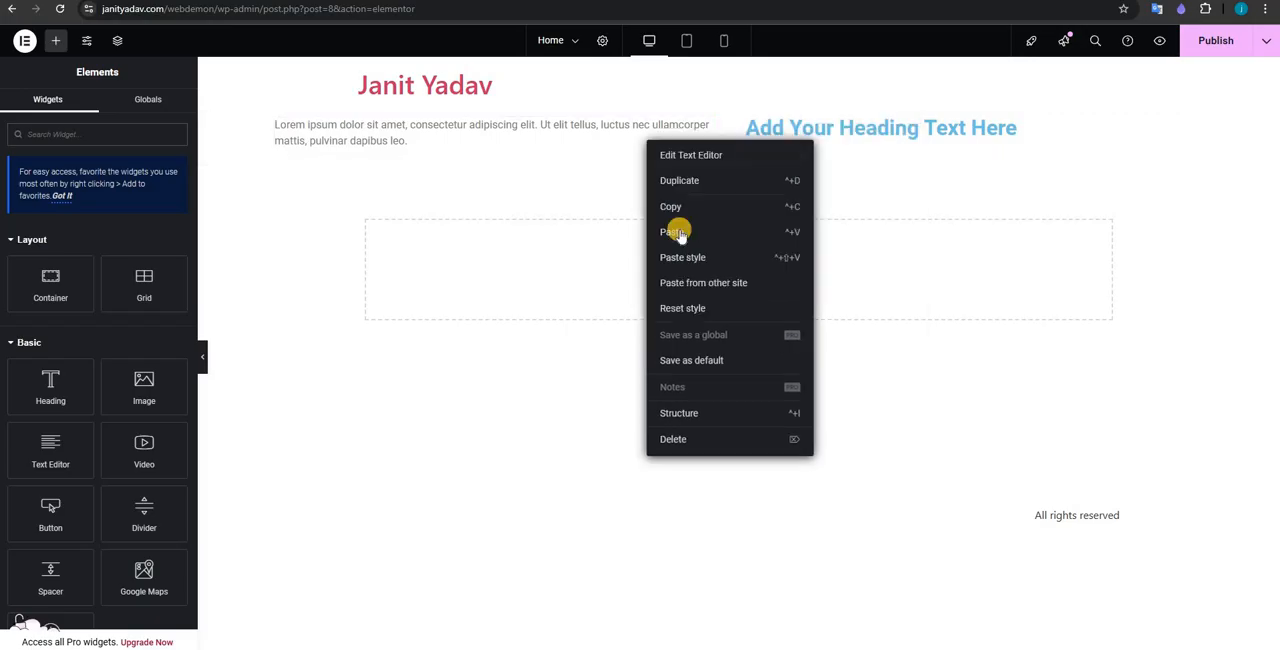
click(750, 130)
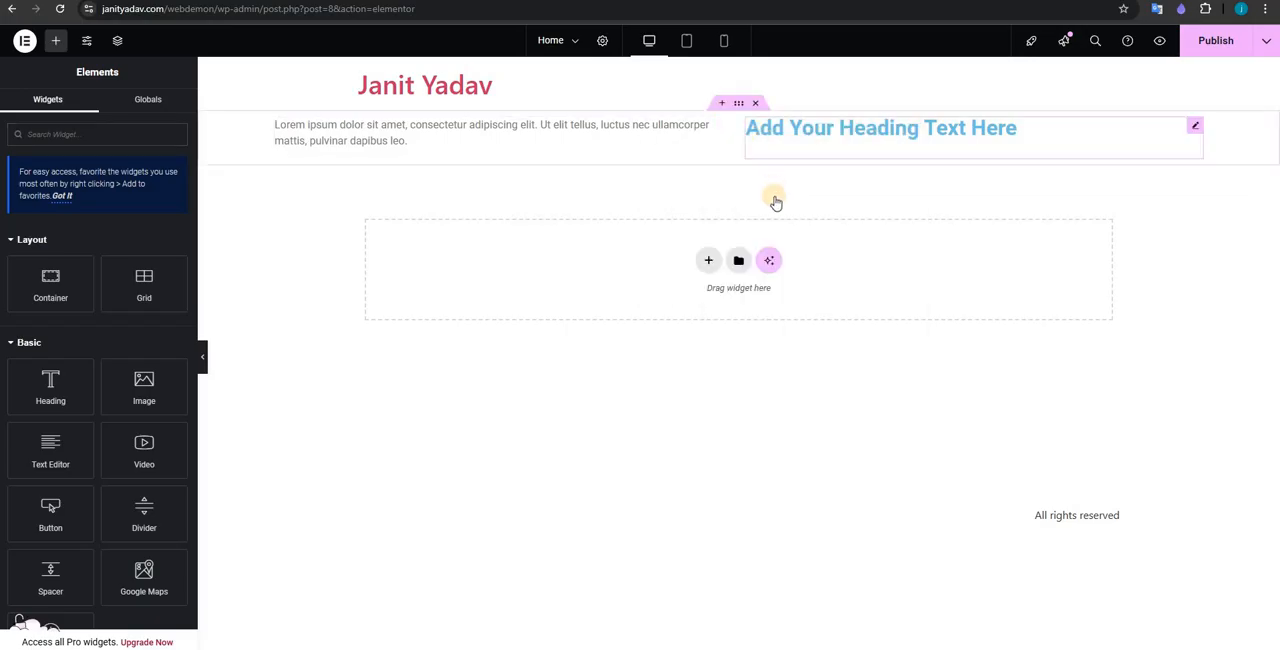
right_click(756, 138)
click(497, 186)
right_click(508, 218)
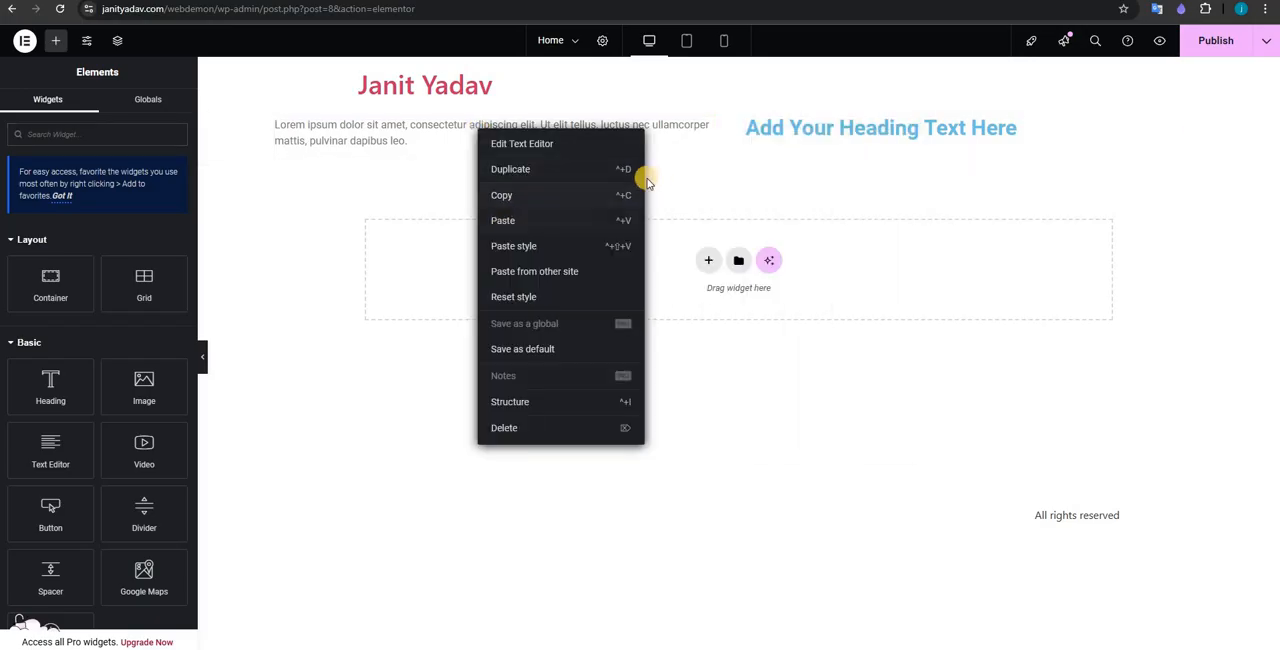
click(590, 222)
Step: Try placing a copy of the text block in the grid's empty second-row cell, and undo it
right_click(657, 135)
click(679, 198)
right_click(559, 206)
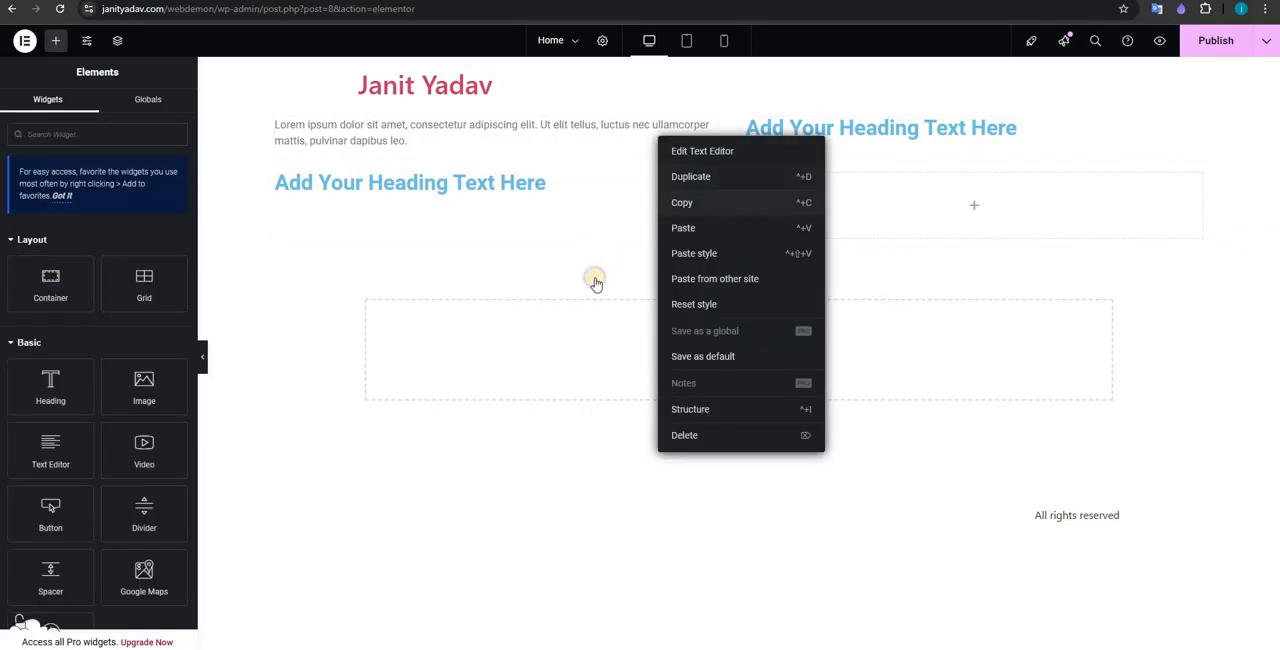
click(586, 298)
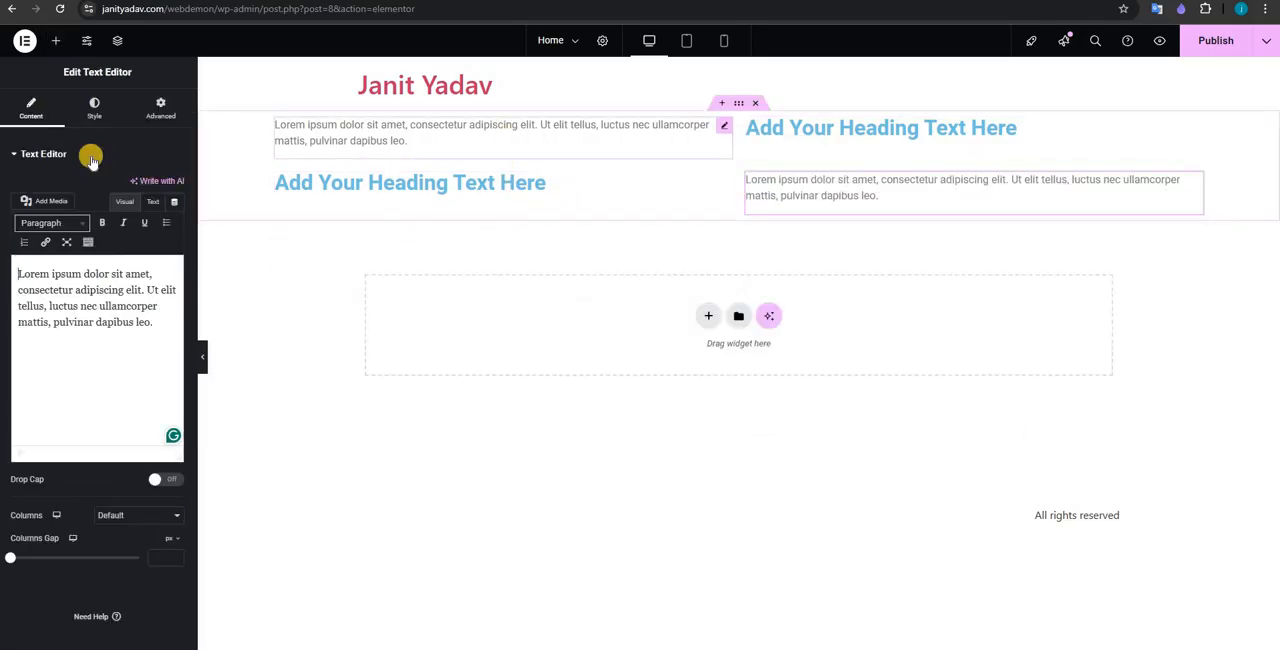
key(ctrl+z)
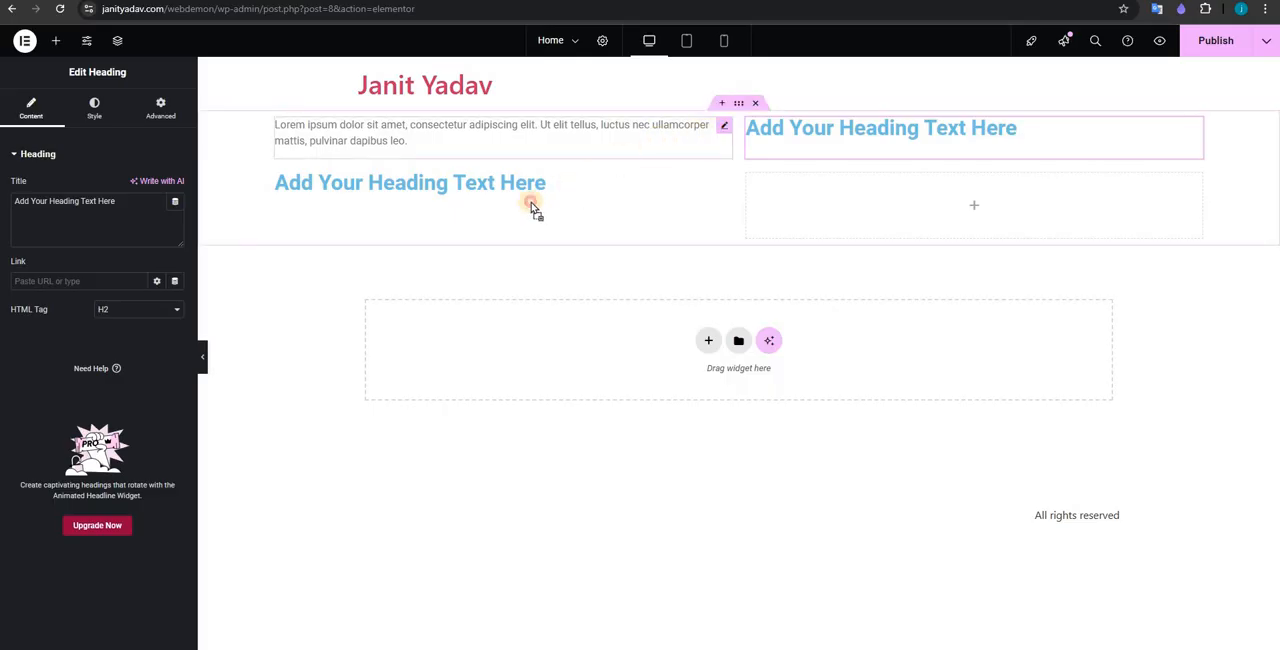
Step: Move the text block beneath the first column's heading and add a Shortcode widget to the empty cell under the second column's heading
drag(445, 143, 398, 155)
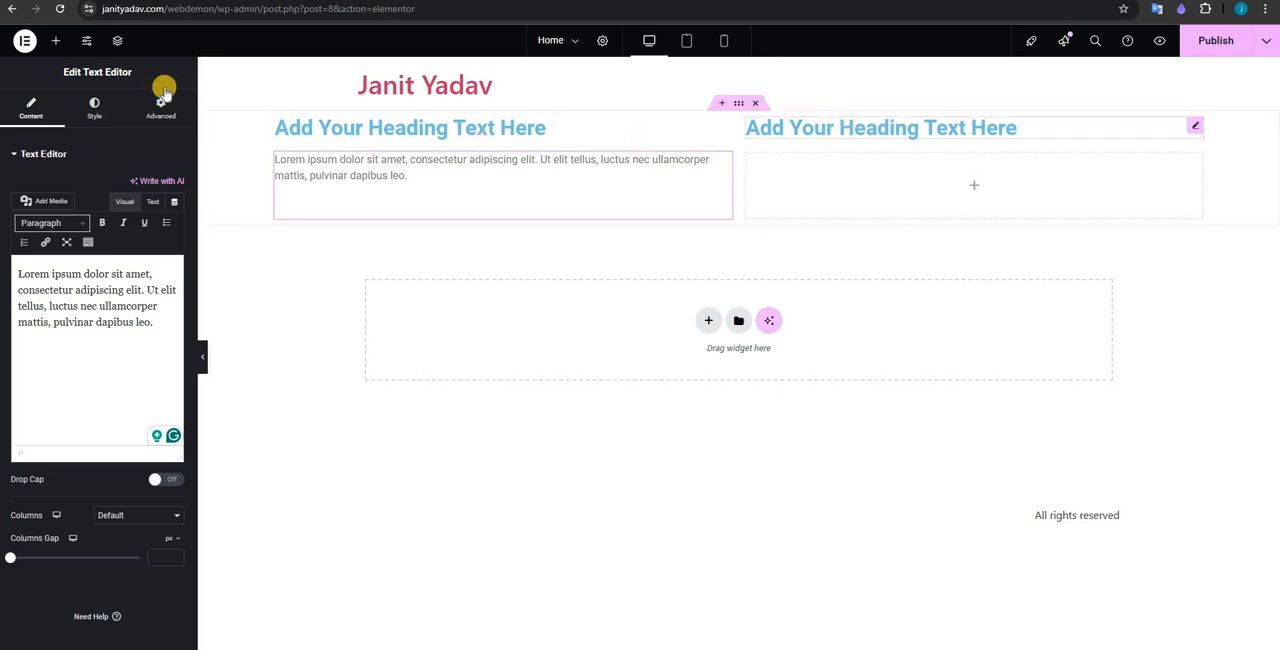
click(56, 41)
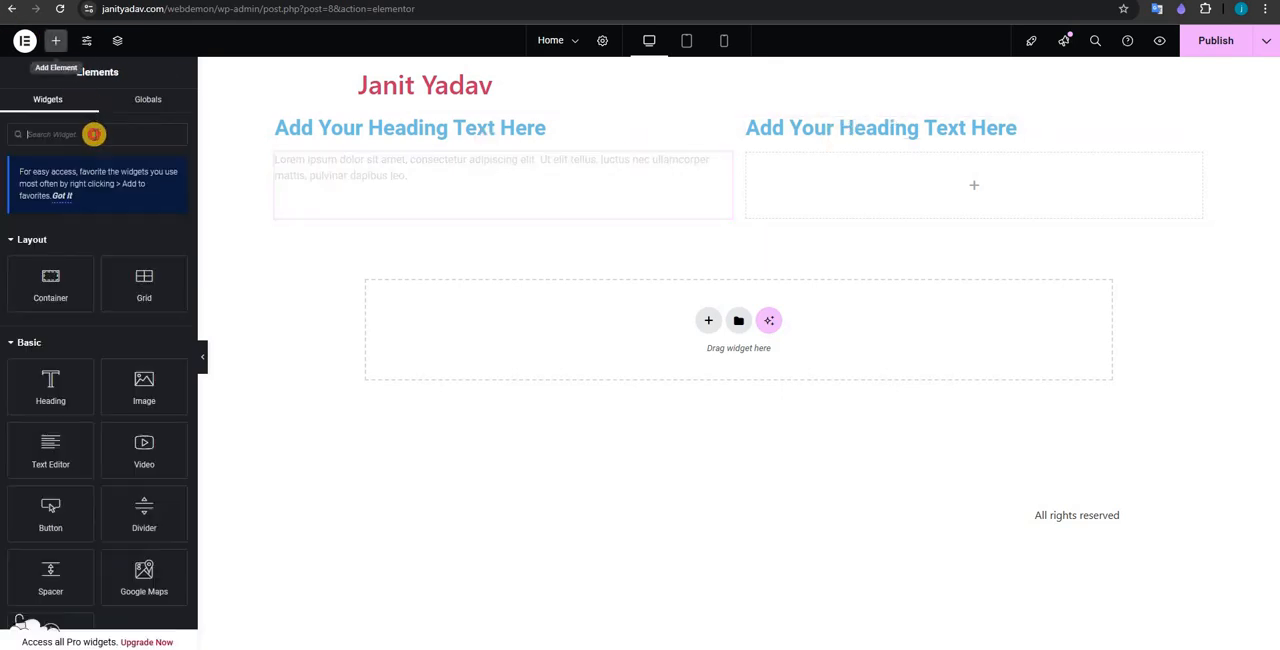
text(shor)
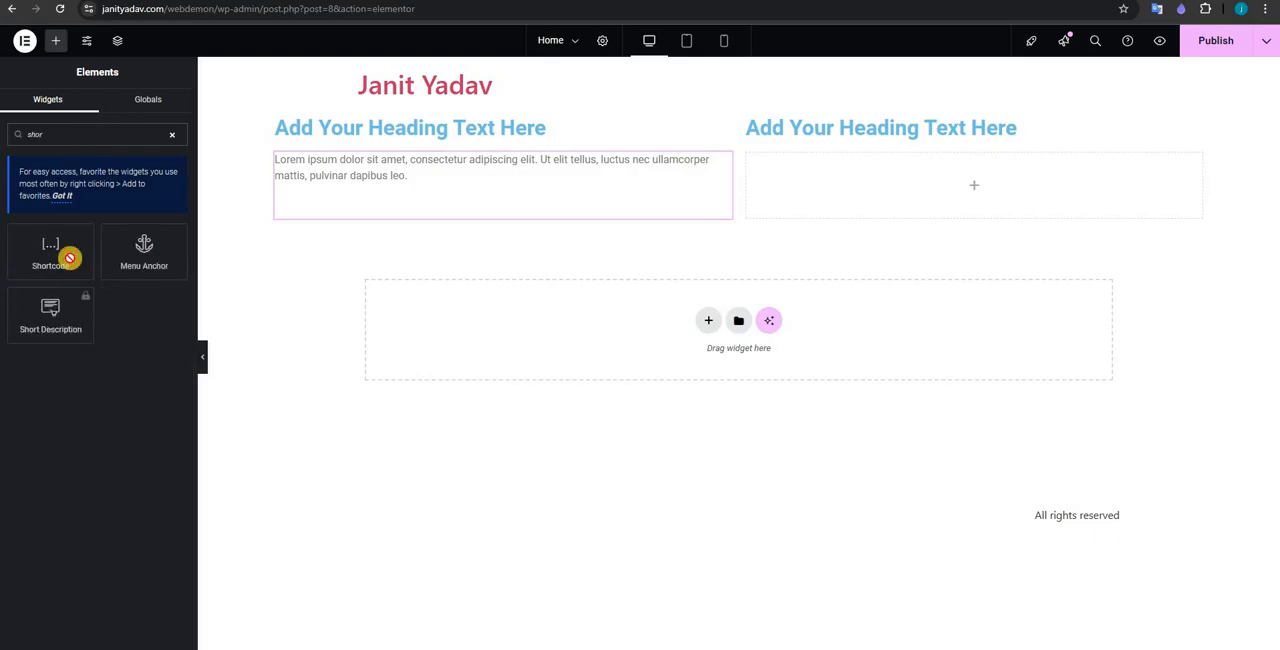
drag(63, 252, 847, 207)
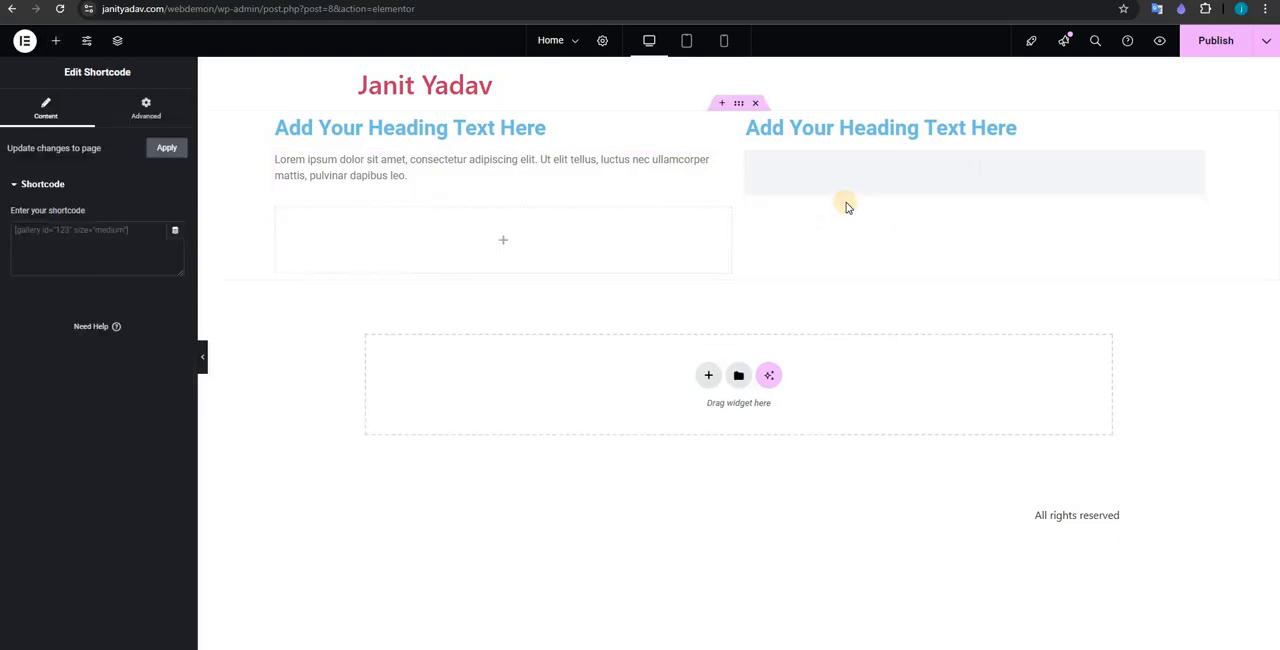
Step: Try deleting the second column's heading from the grid, and undo the deletion
right_click(804, 119)
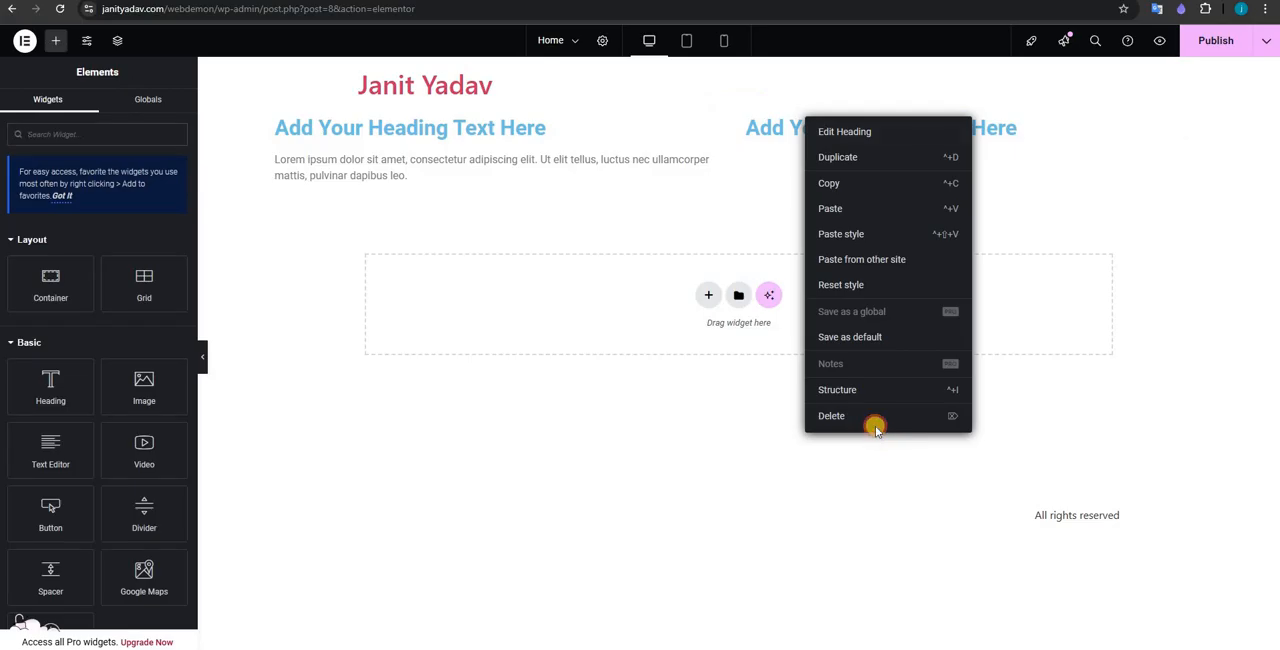
click(875, 424)
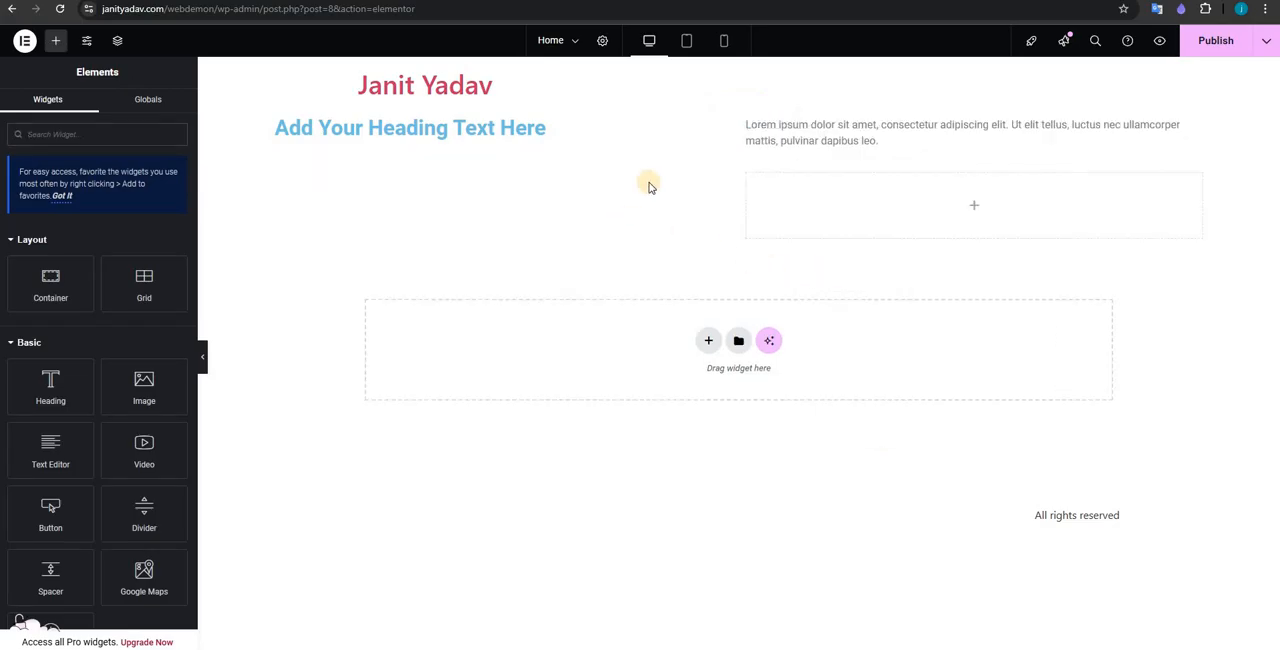
key(ctrl+z)
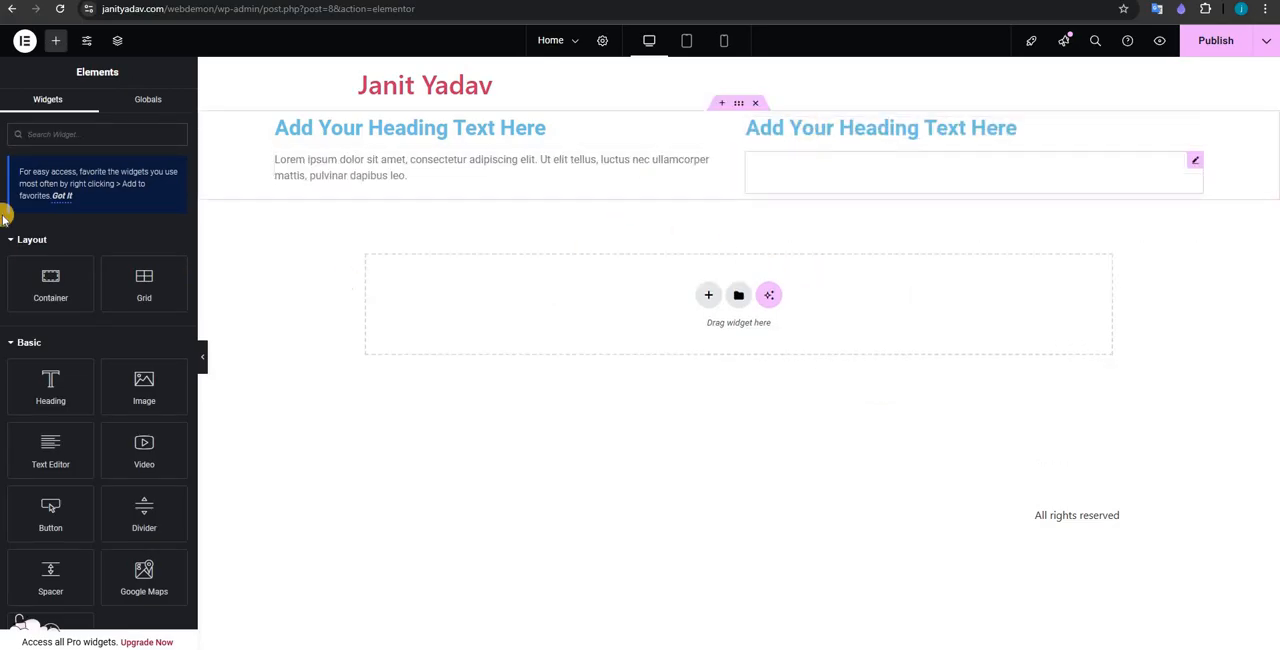
Step: Enter the placeholder text "sddfgsdfs" as the Shortcode widget's content
click(18, 224)
text(sddfgsdfs)
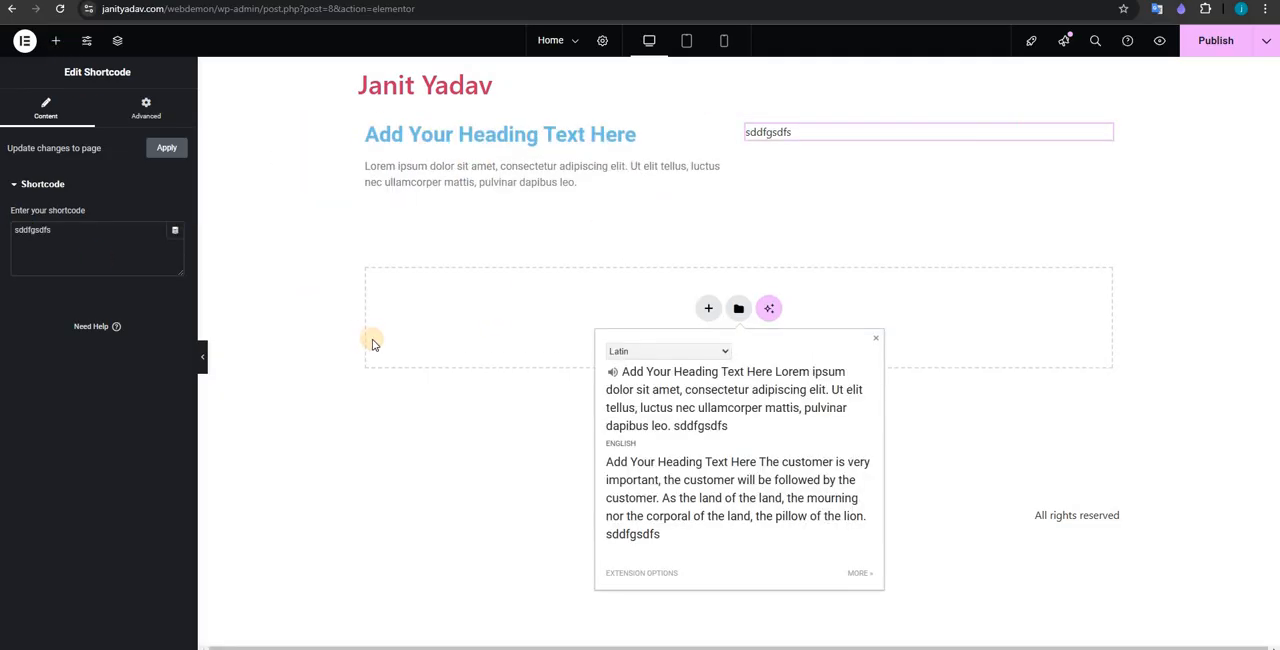
click(376, 342)
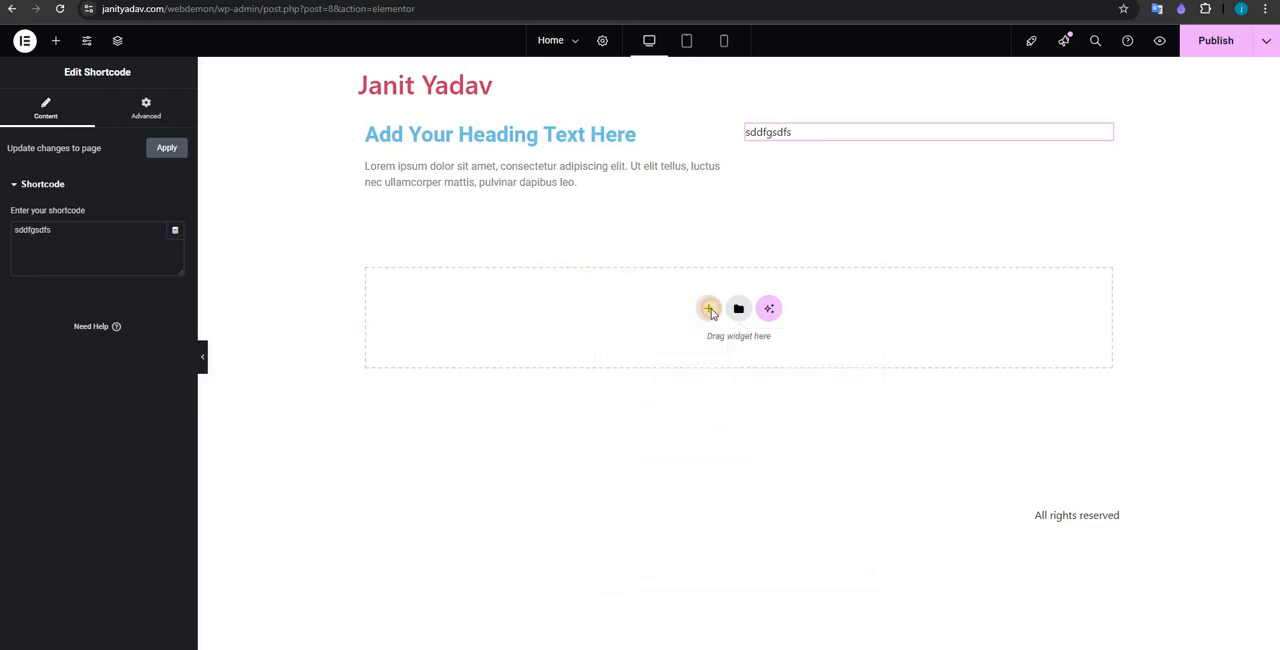
Step: Insert a new Flexbox container with two equal columns below the existing section
click(708, 308)
click(700, 348)
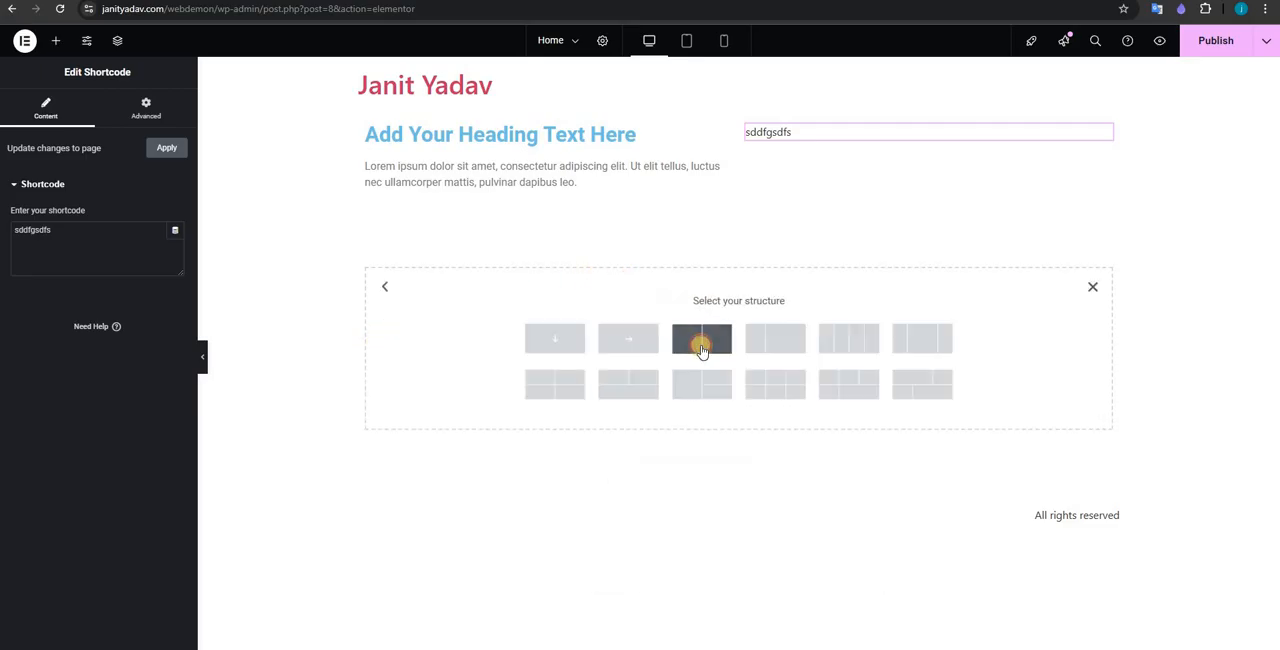
click(702, 338)
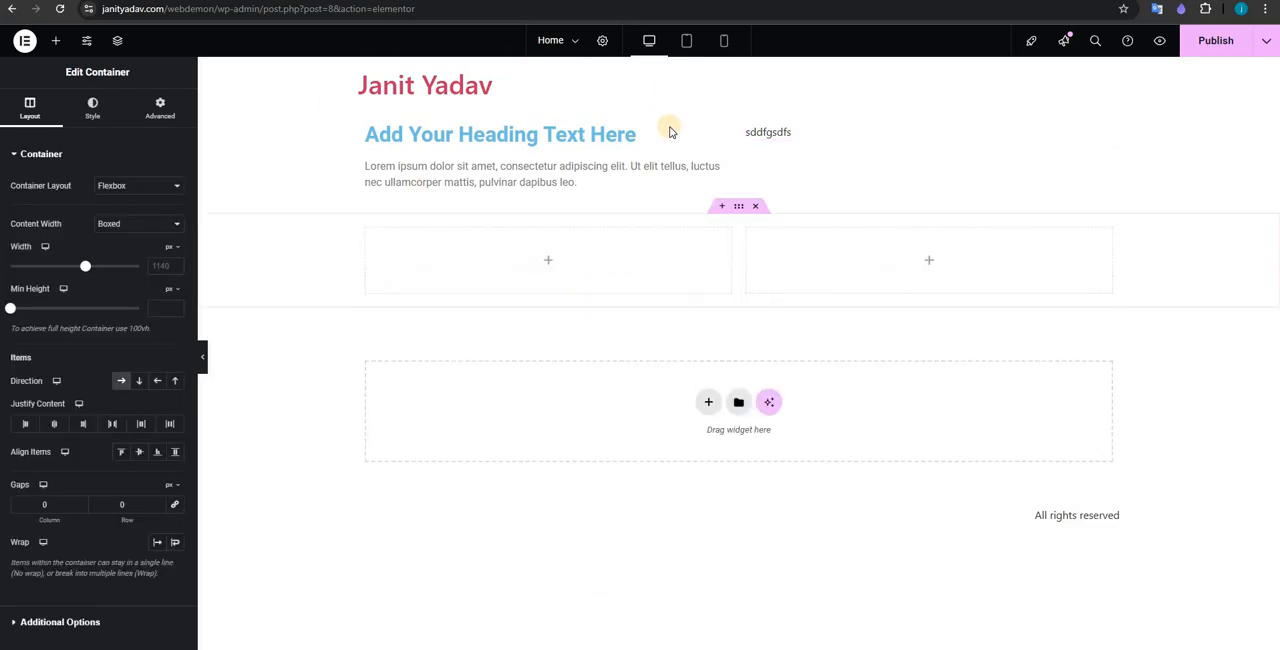
Step: Add a Heading widget with a Text Editor widget beneath it to the new container's first column
click(55, 42)
drag(83, 375, 515, 262)
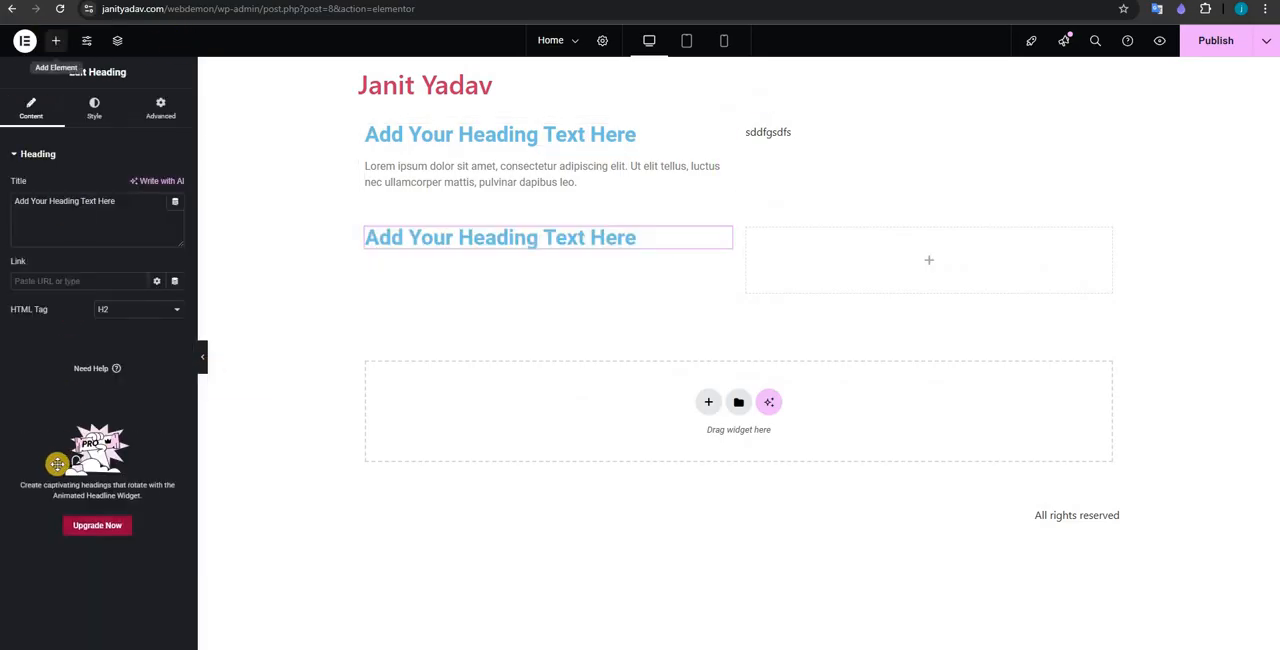
click(55, 40)
drag(50, 450, 563, 248)
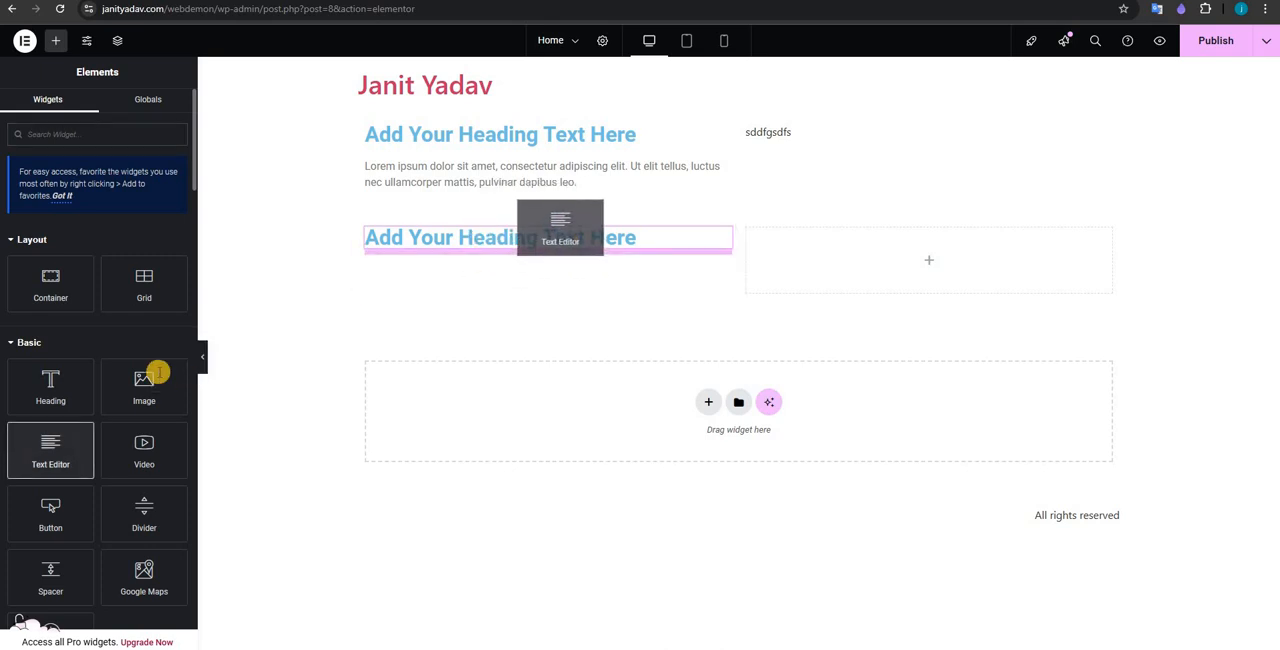
Step: Find the Shortcode widget and add it to the new container's empty second column
click(55, 40)
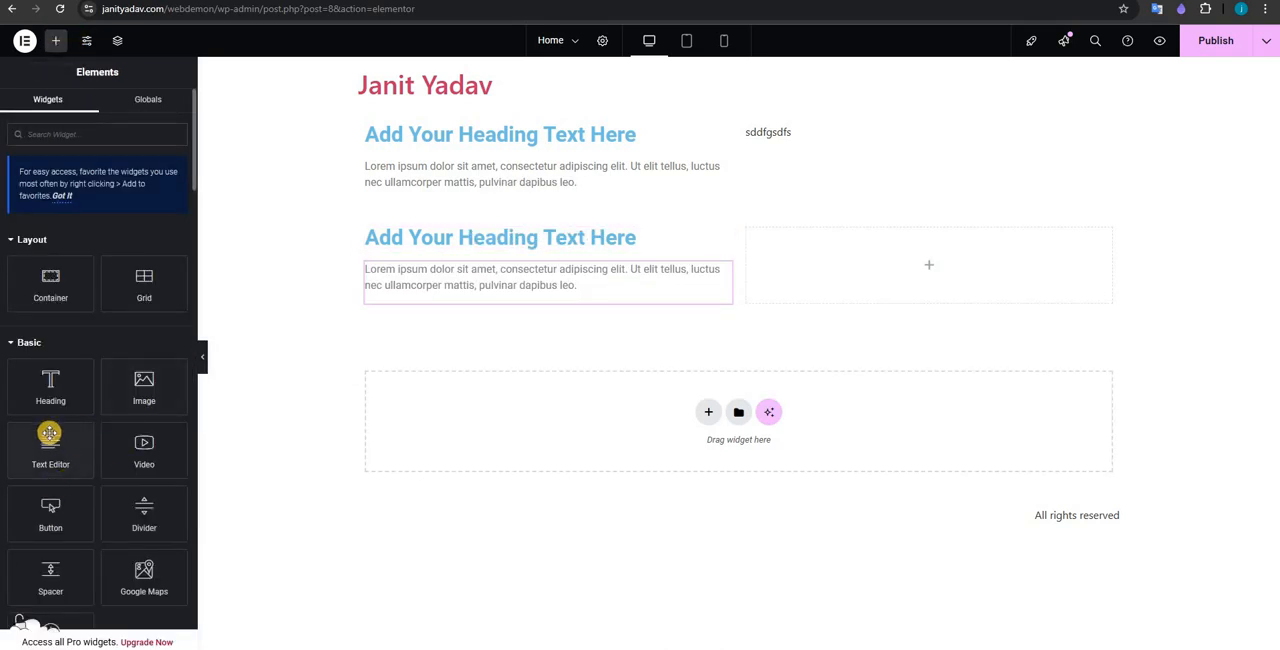
click(80, 128)
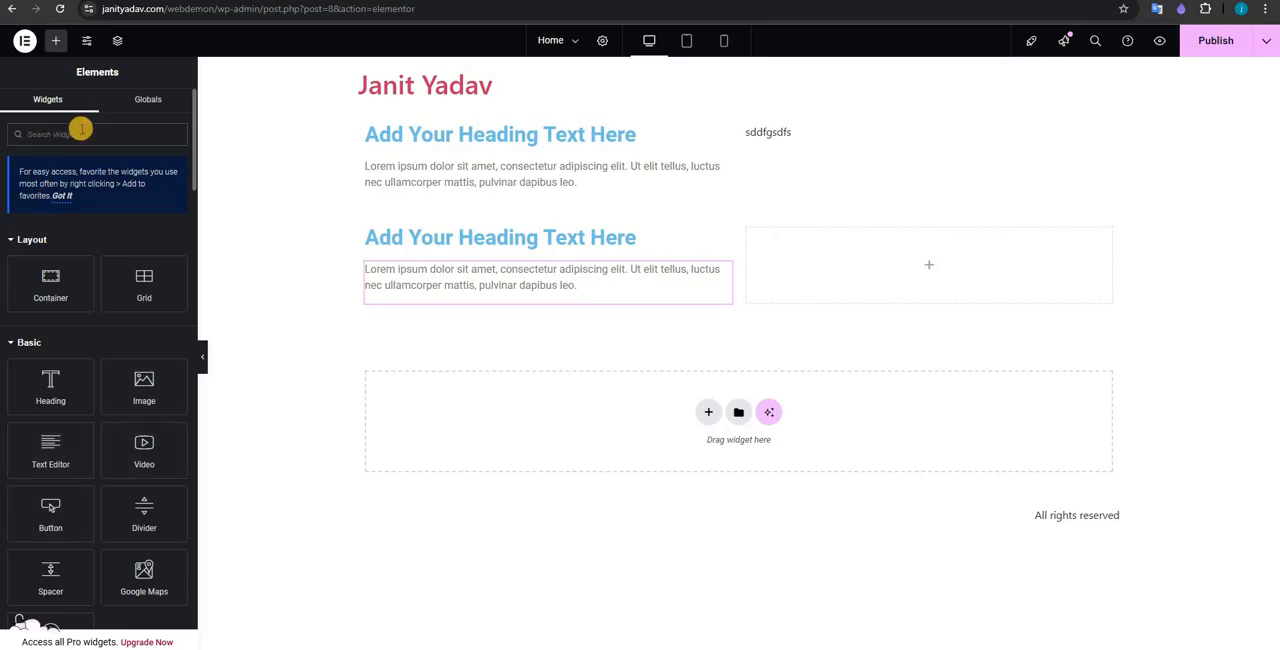
text(shor)
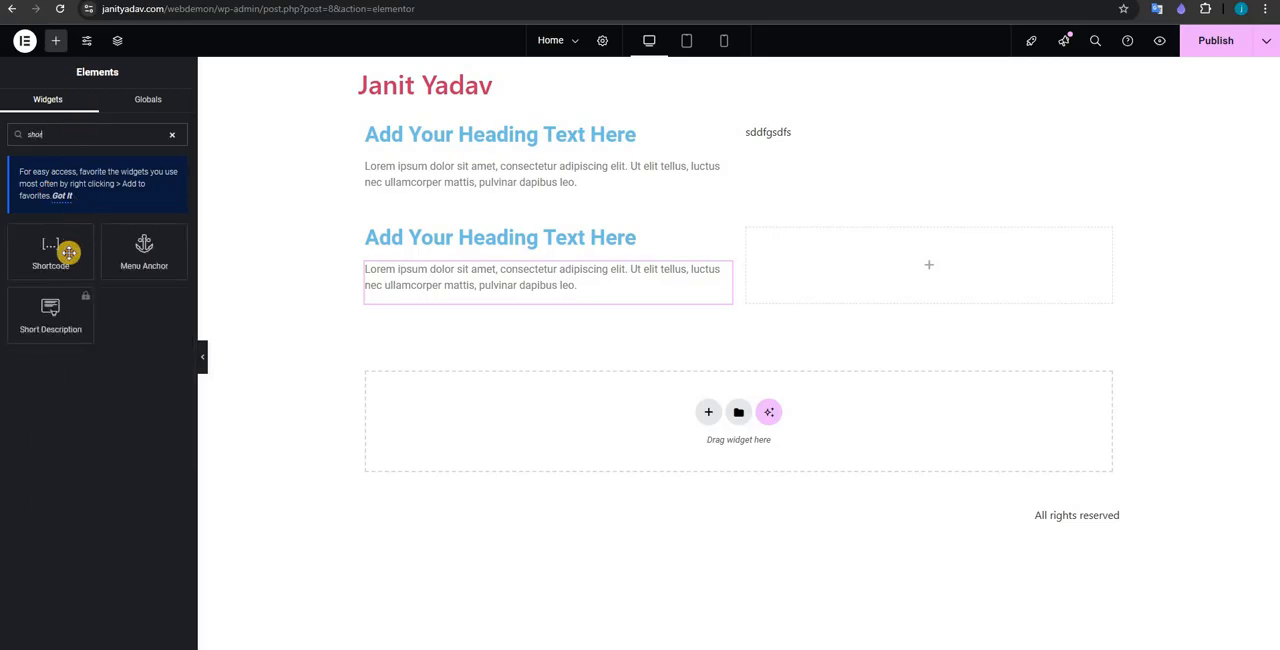
drag(66, 249, 850, 278)
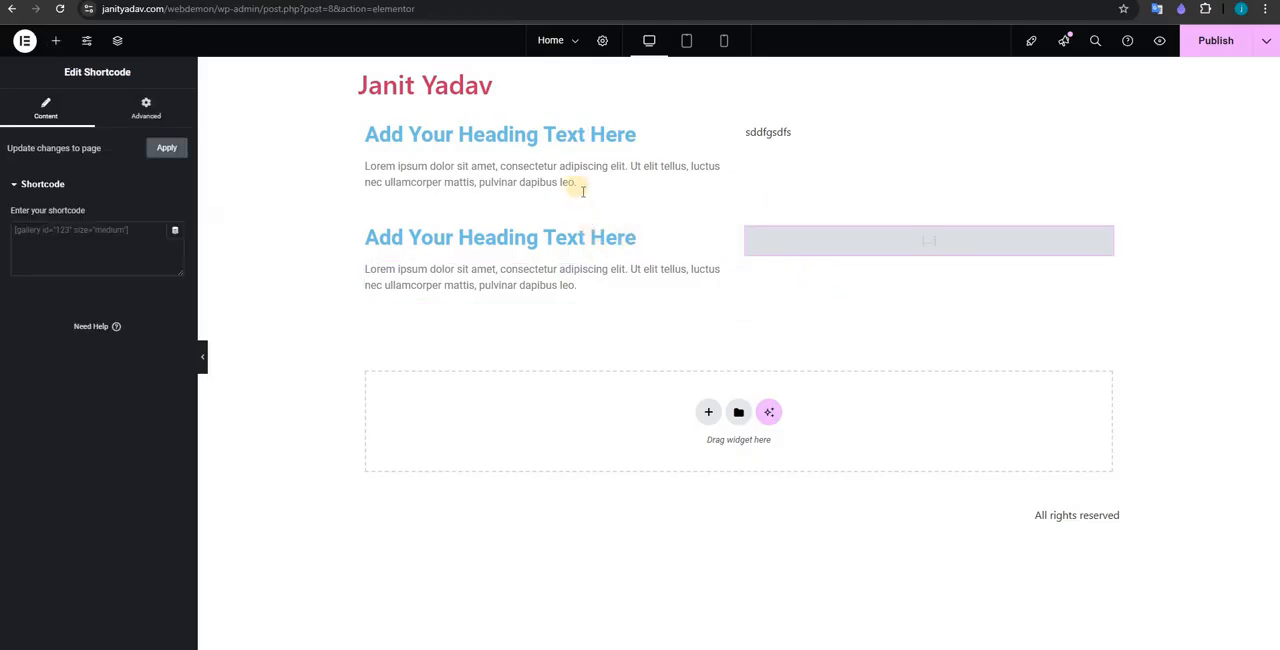
Step: Delete the upper container holding the "sddfgsdfs" shortcode, select the remaining container and publish the page
click(756, 106)
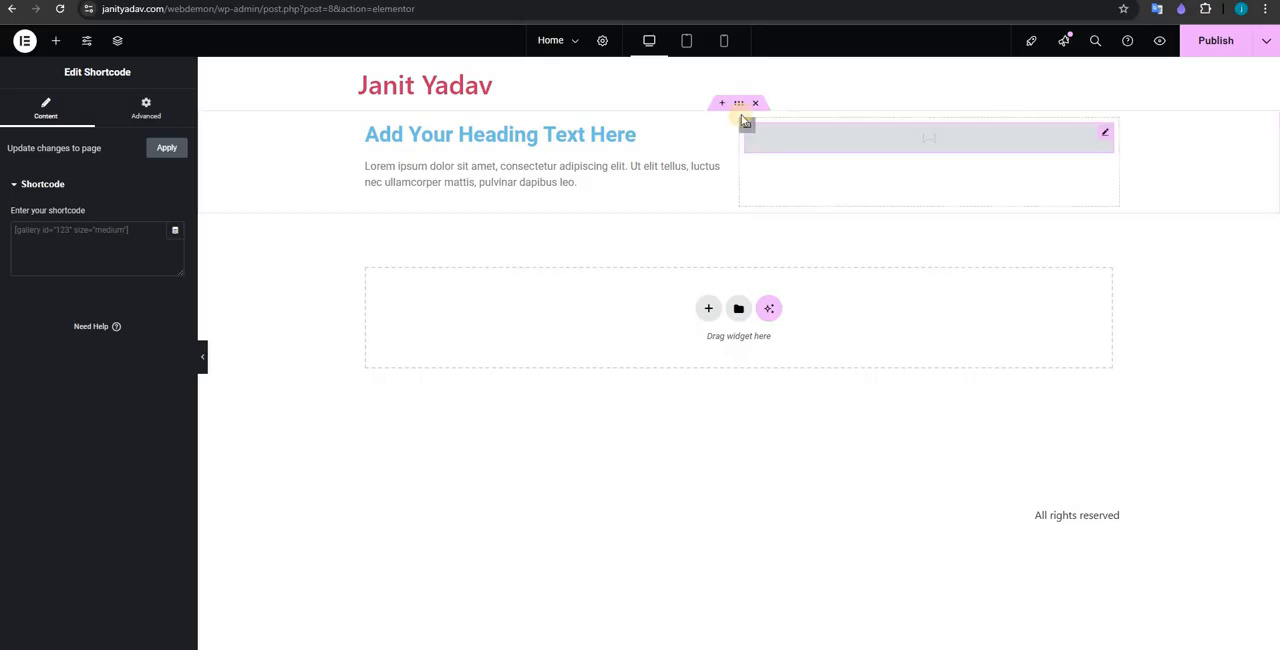
click(739, 105)
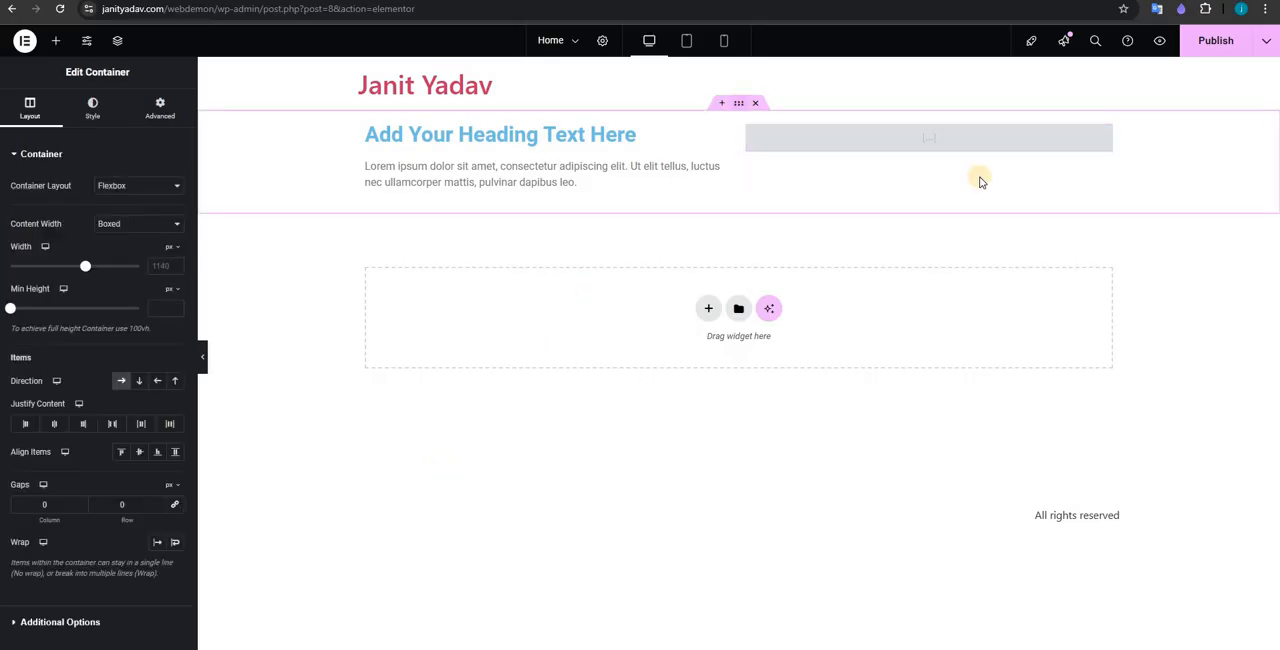
click(1227, 53)
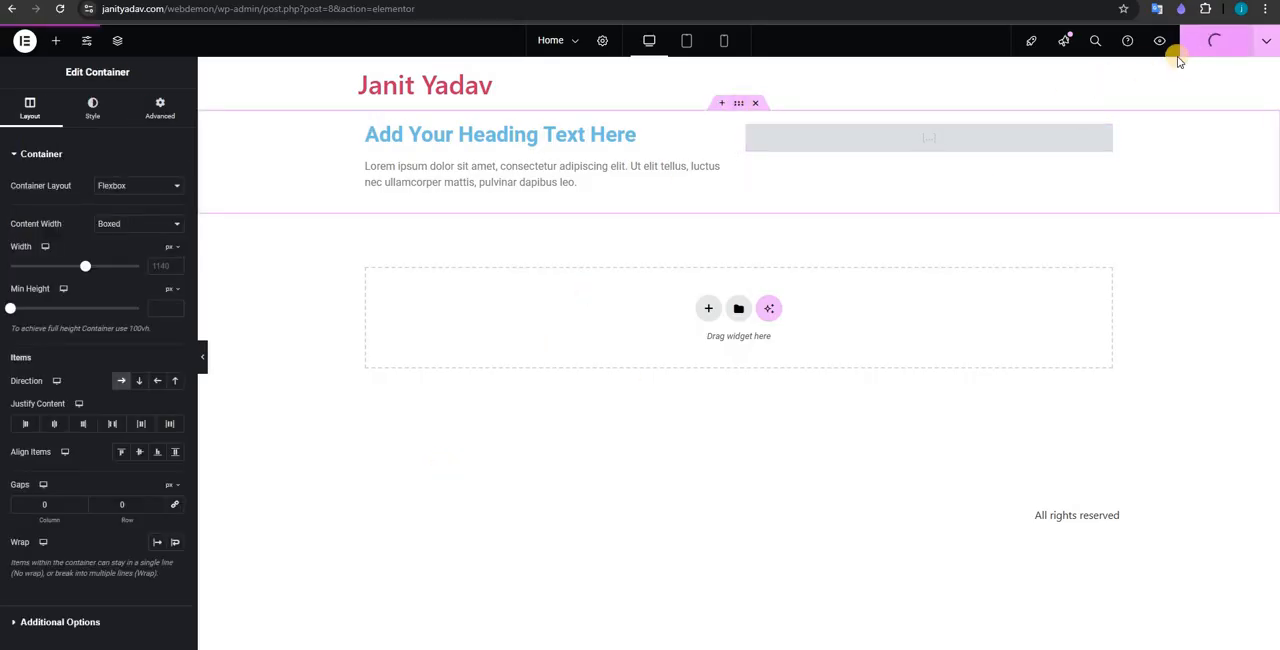
Step: Preview the published Home page and examine its site header and two-column content
click(1159, 41)
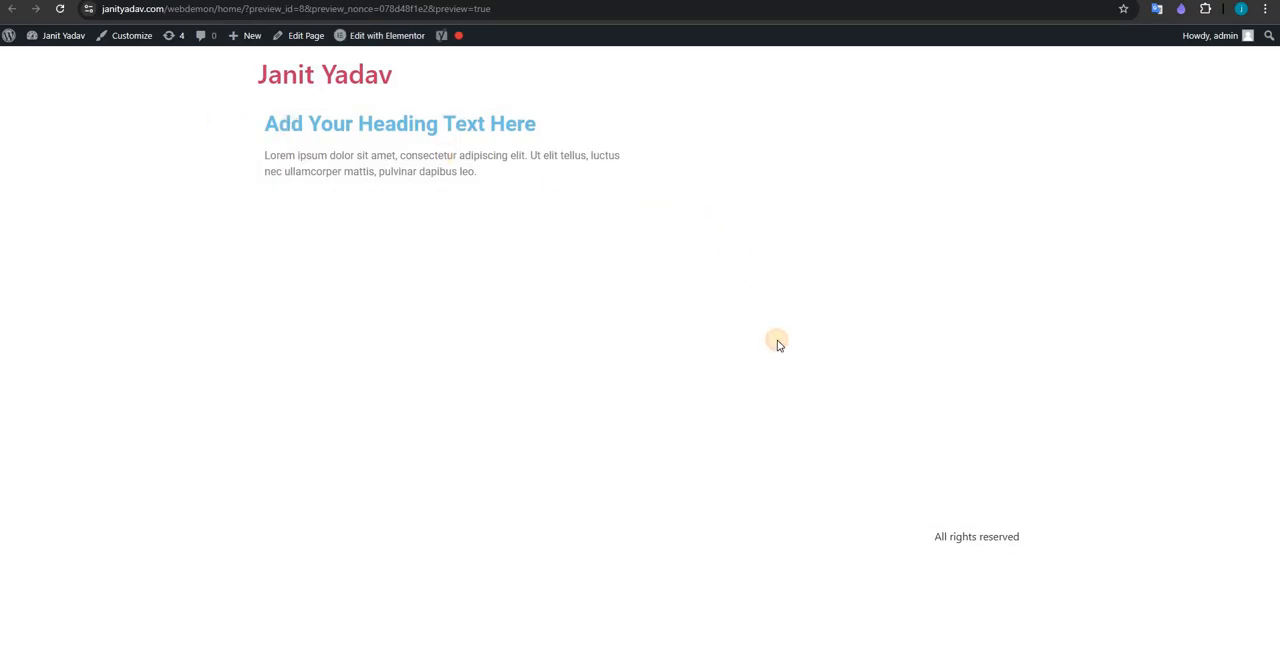
key(ctrl+a)
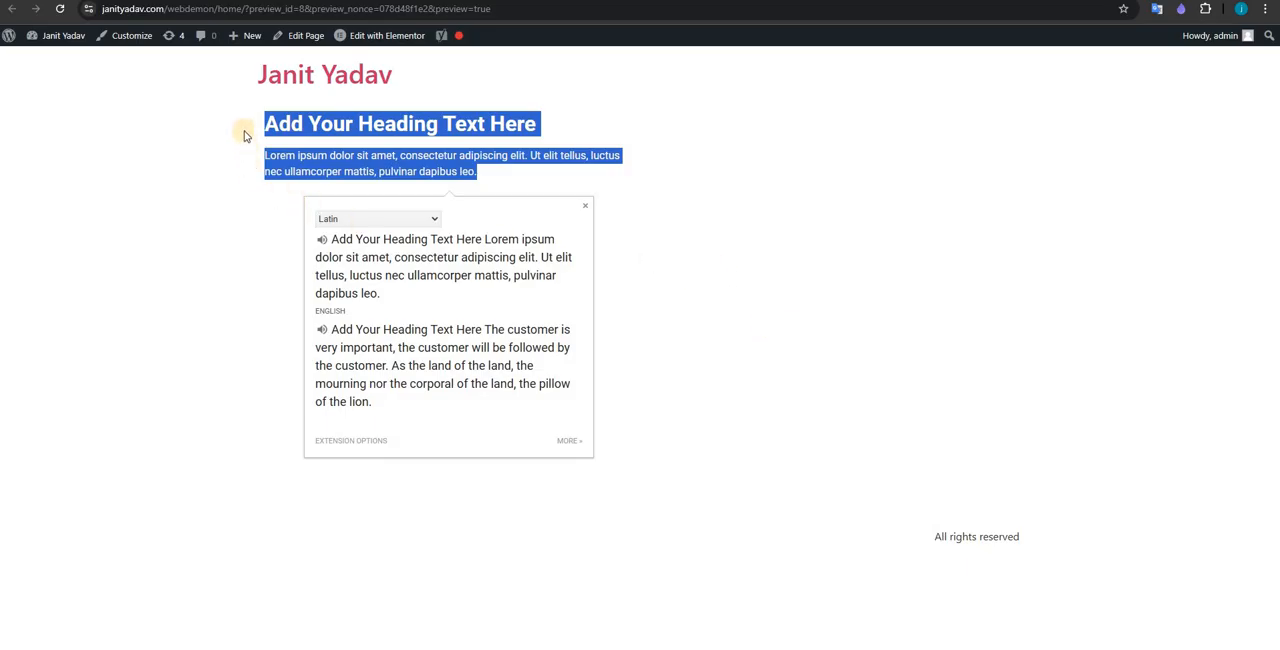
drag(412, 84, 257, 75)
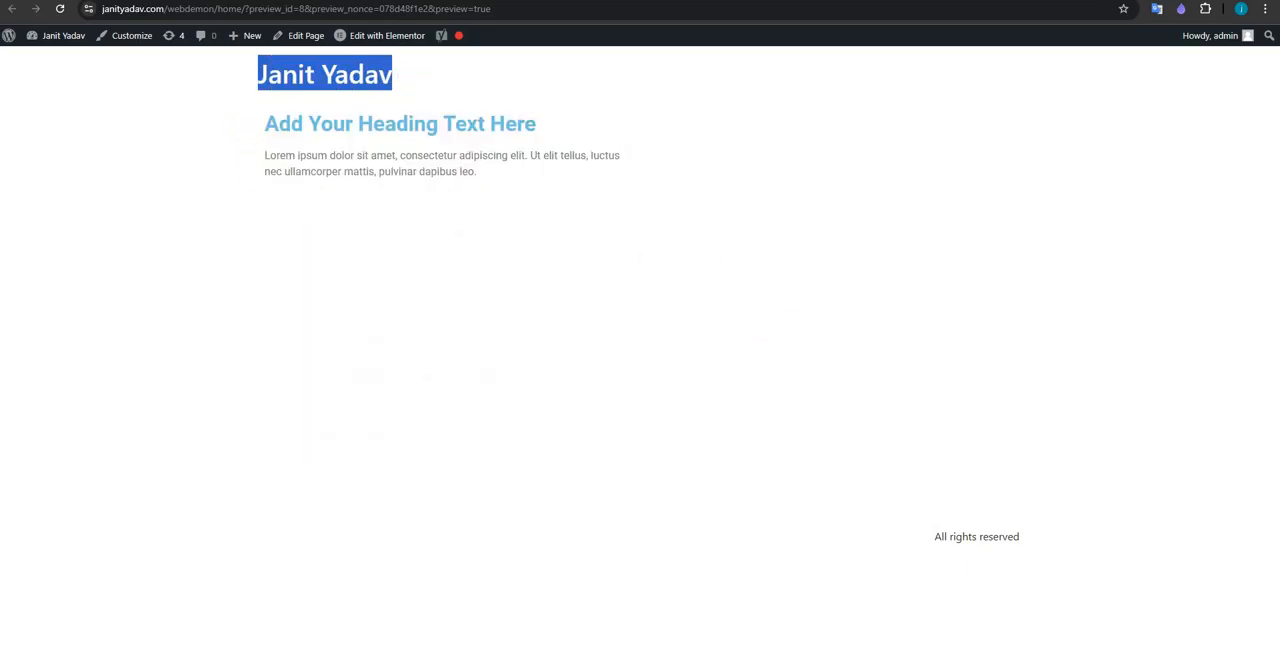
Step: Return to the Elementor editor, set the Home page's layout to Elementor Canvas and publish the change
key(ctrl+shift+Tab)
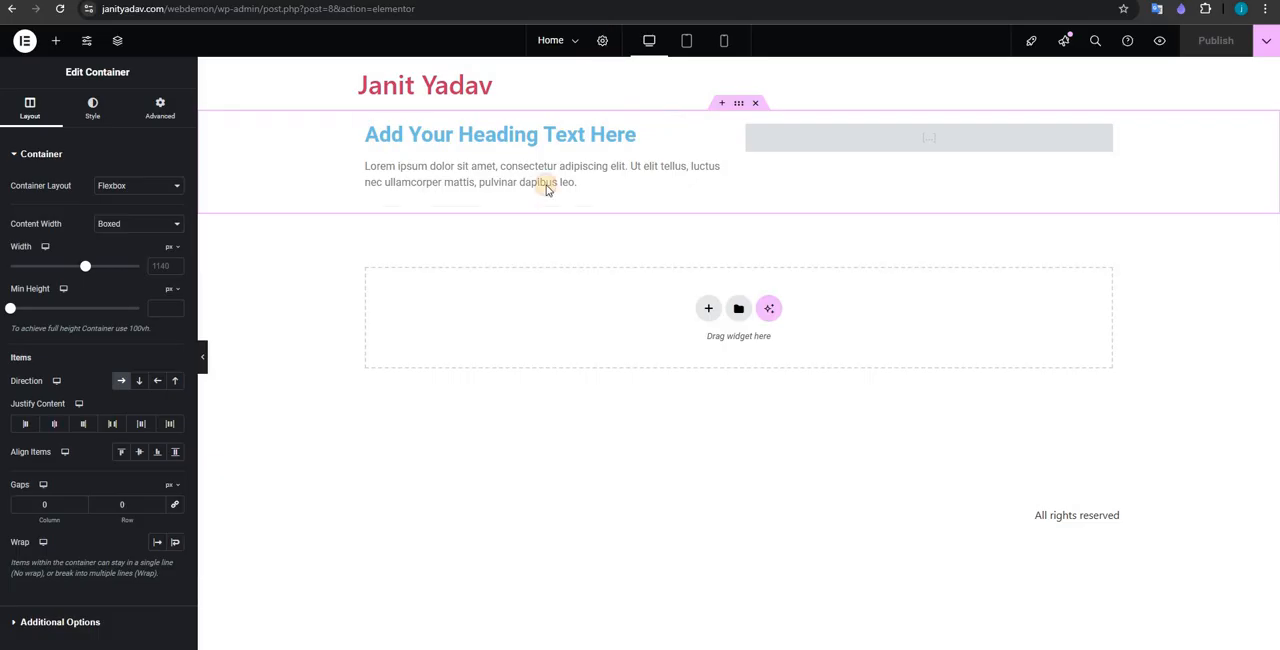
click(602, 41)
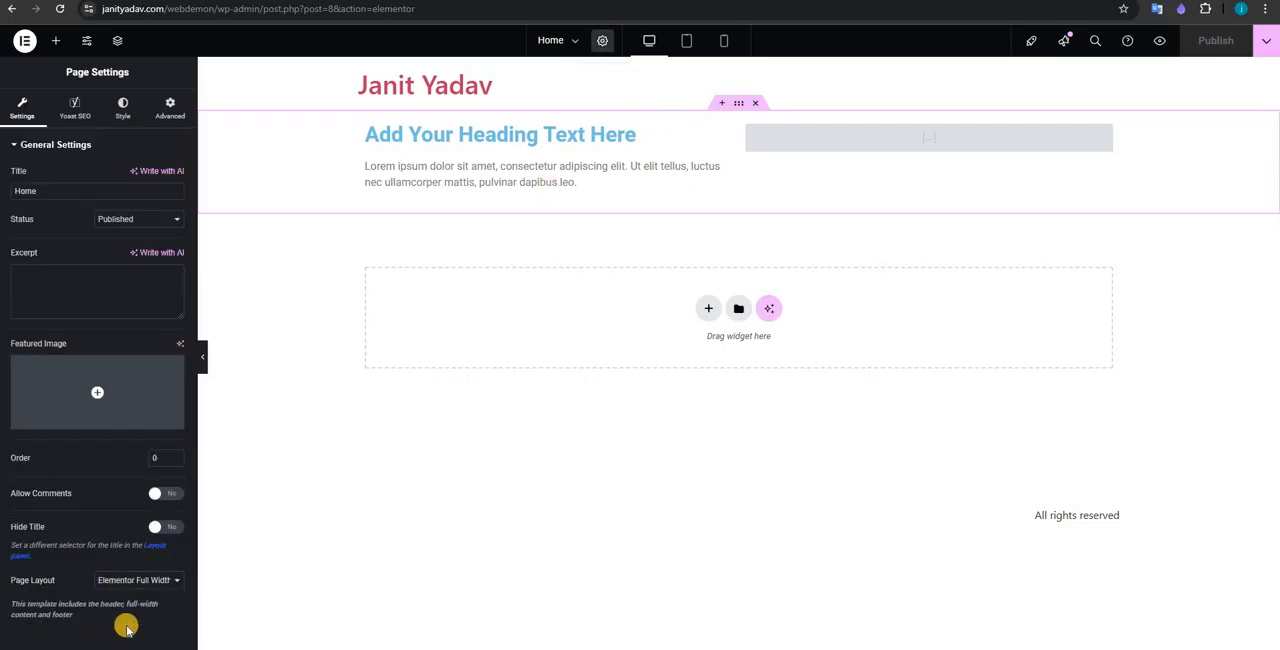
click(138, 580)
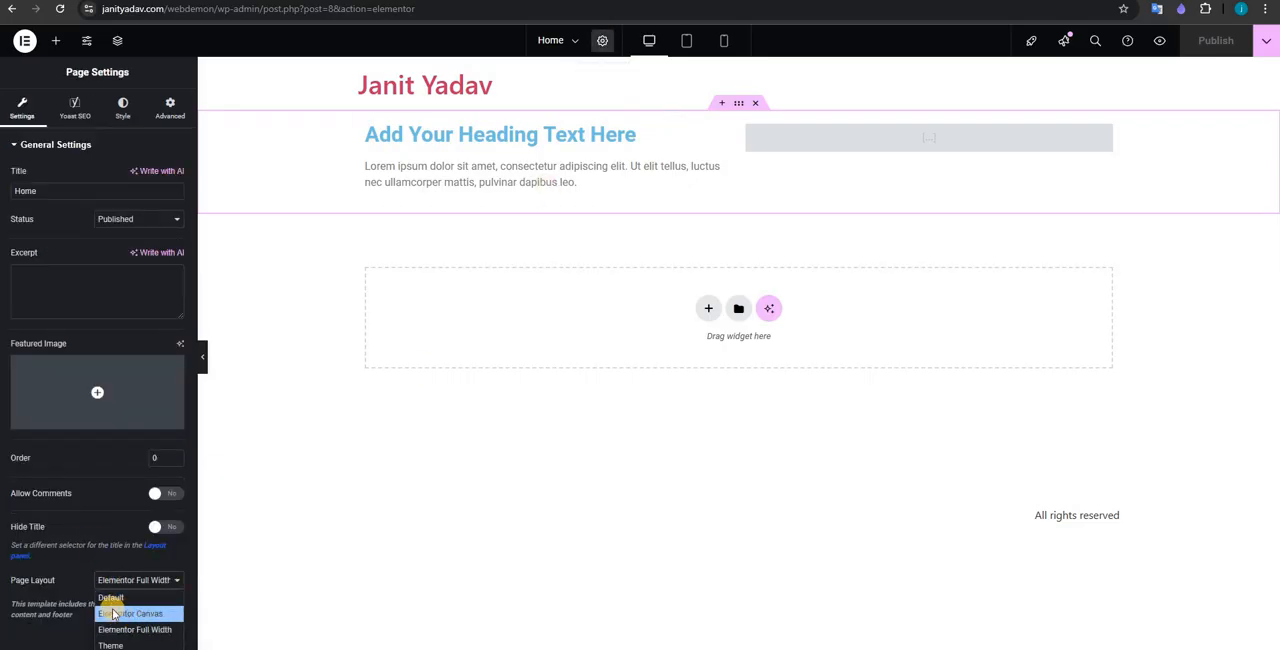
click(114, 613)
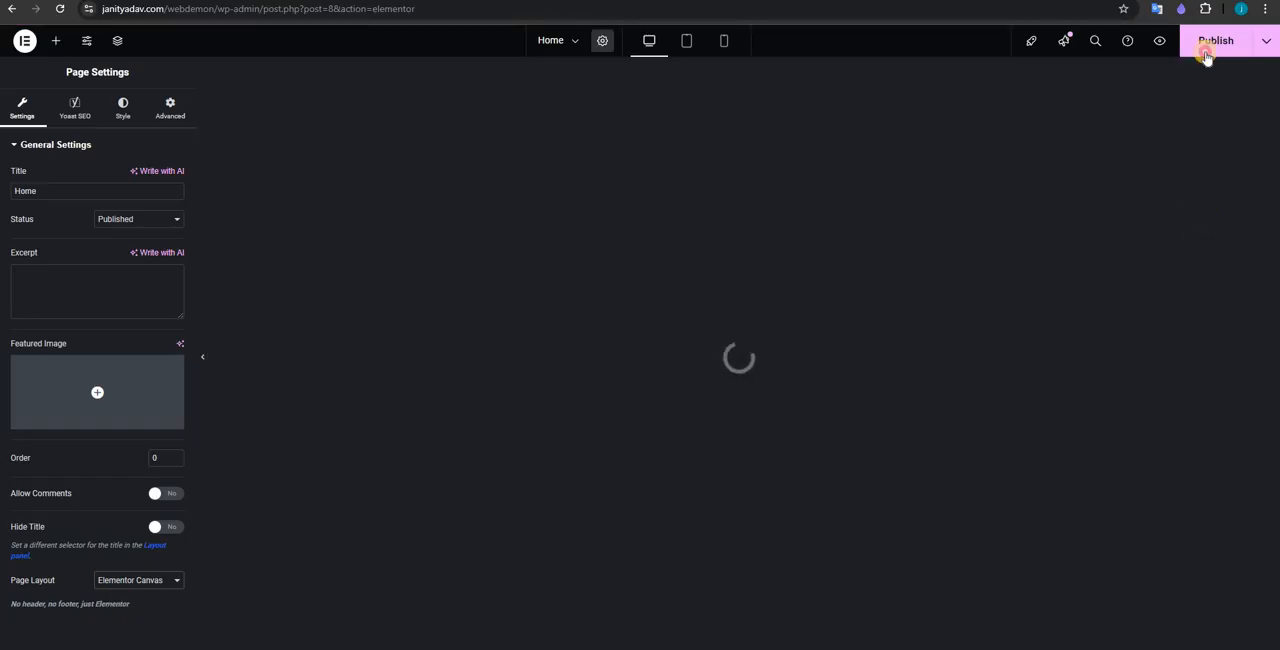
click(1206, 54)
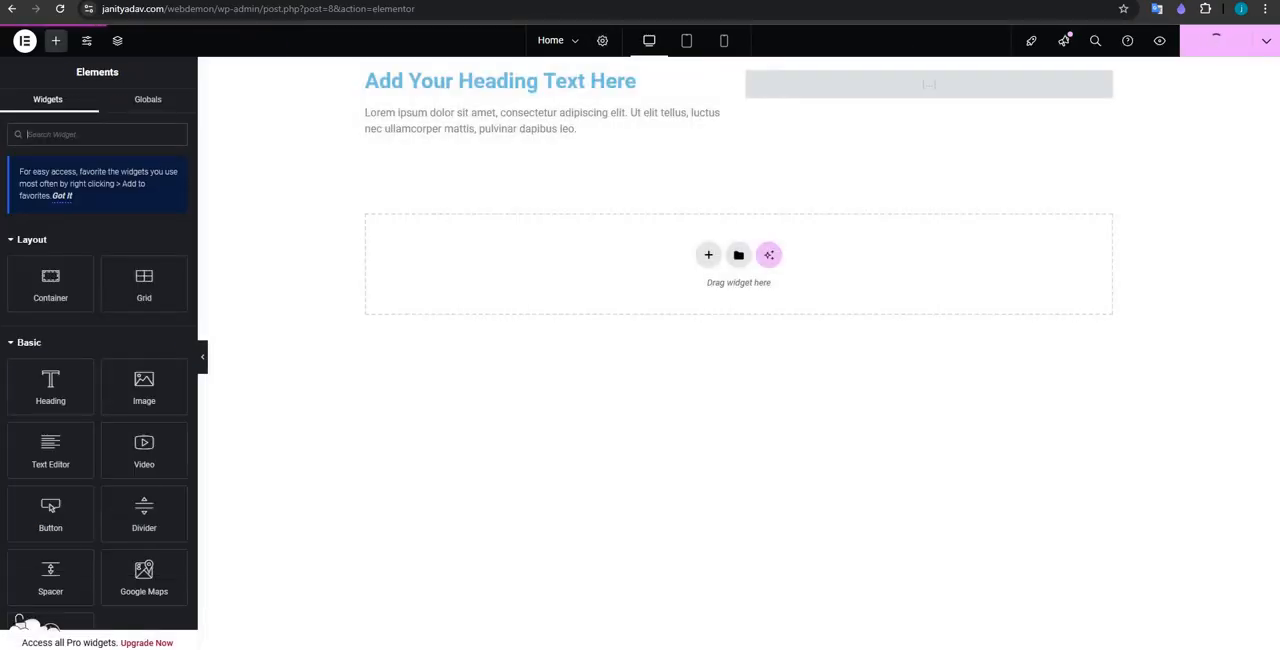
Step: Reload the page preview and check how the content displays with the Elementor Canvas layout
click(141, 2)
click(60, 9)
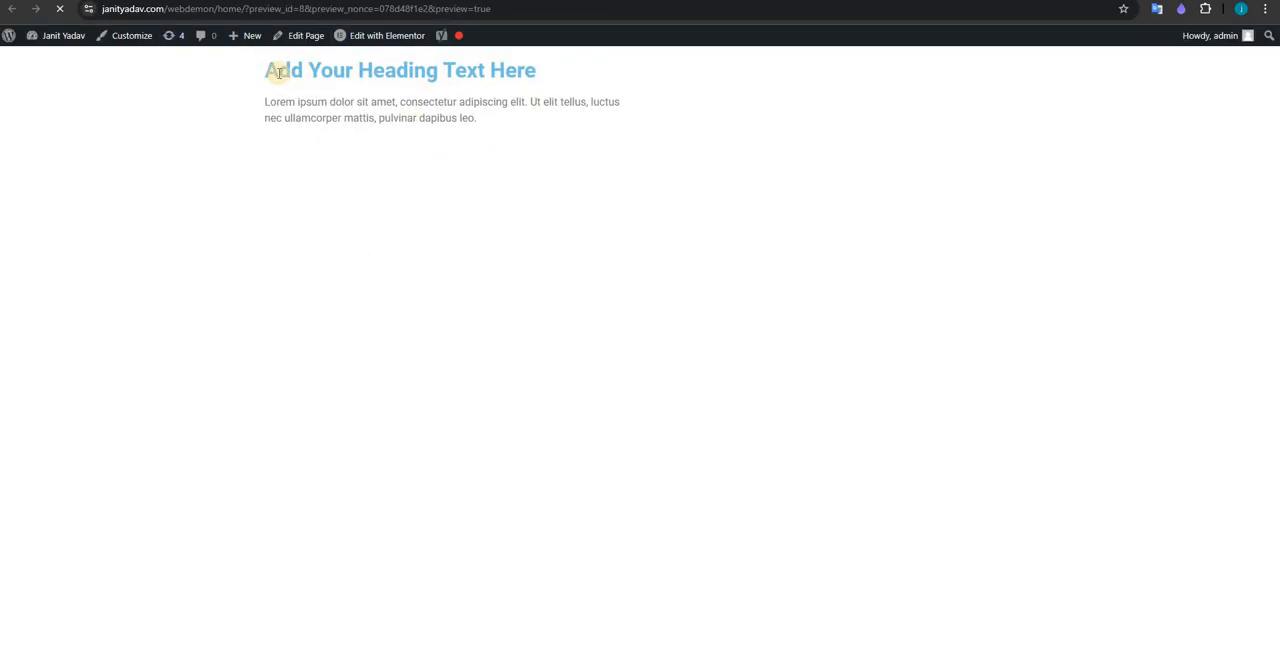
drag(530, 170, 330, 101)
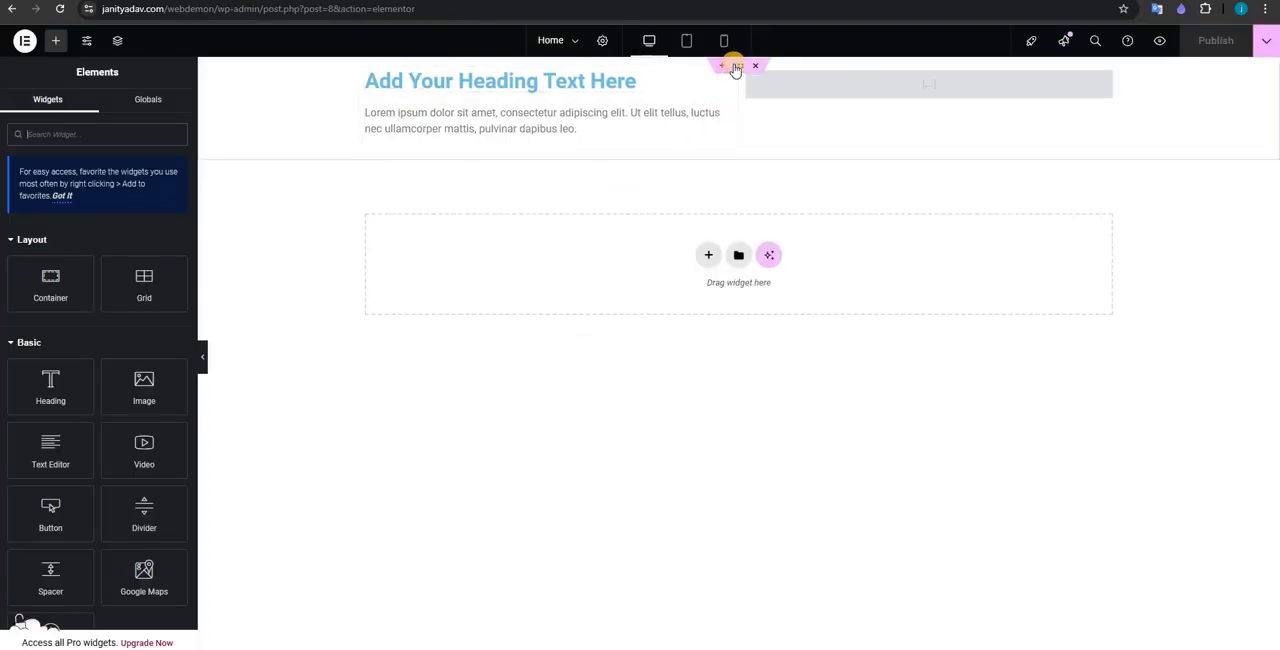
Step: Set the two-column container's minimum height to 100 vh and publish the page
click(737, 66)
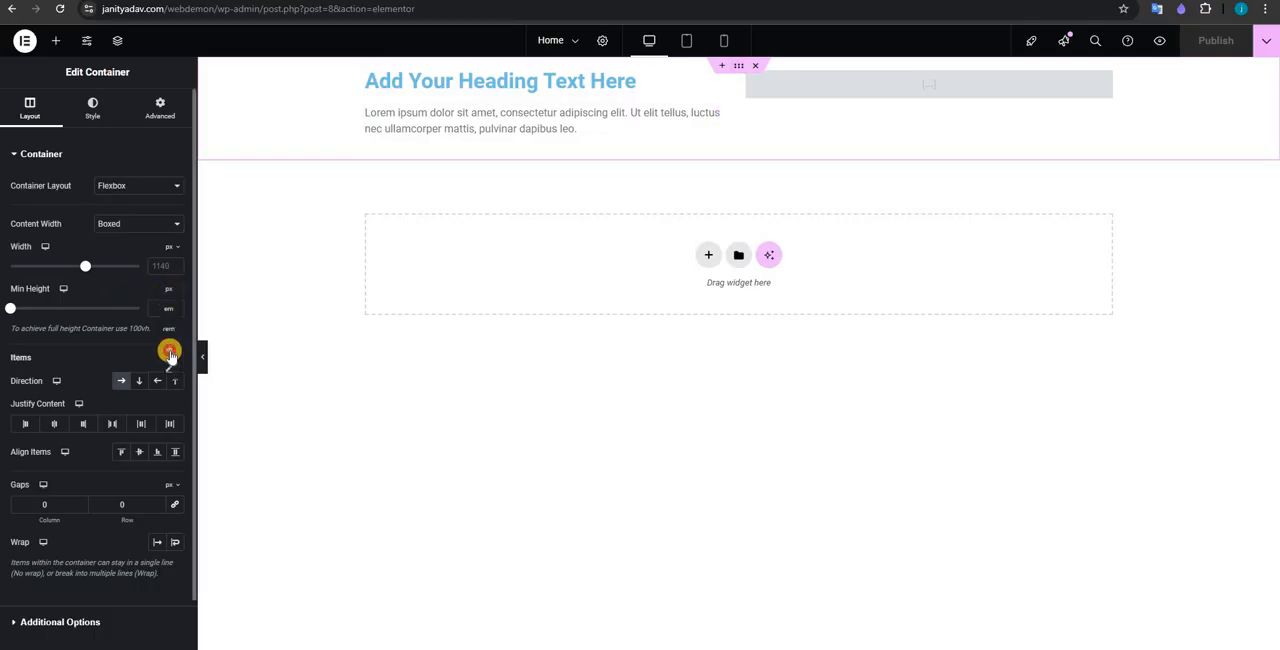
click(170, 353)
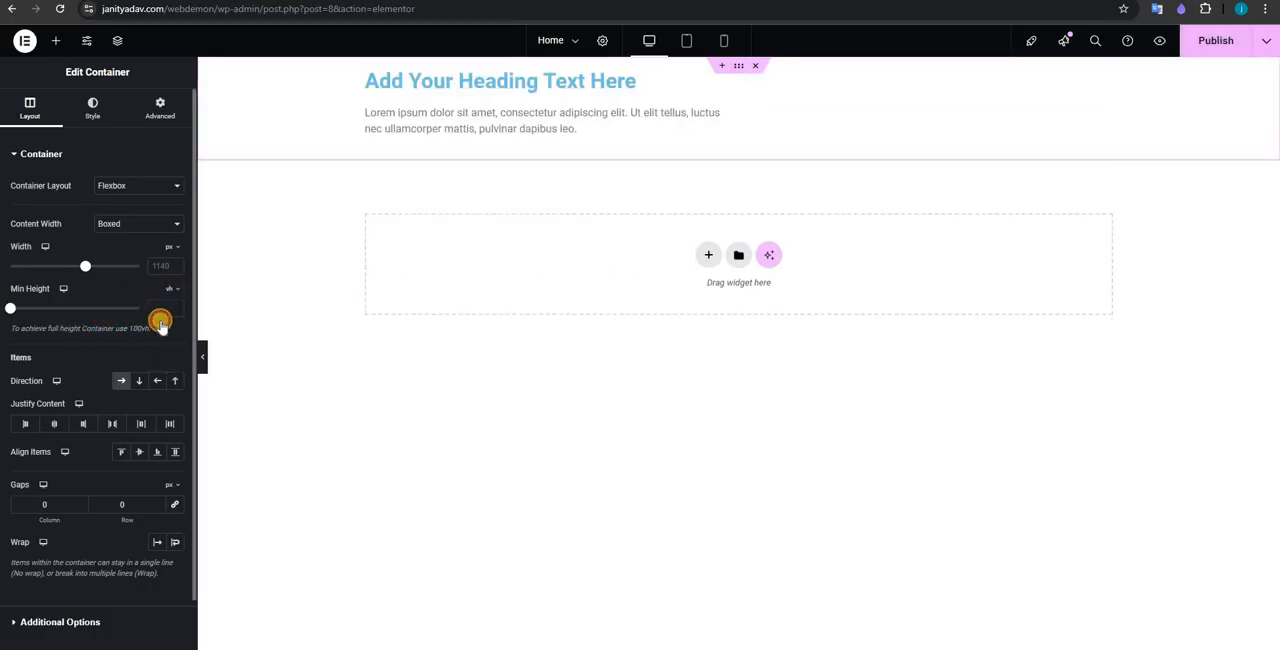
click(160, 322)
text(100)
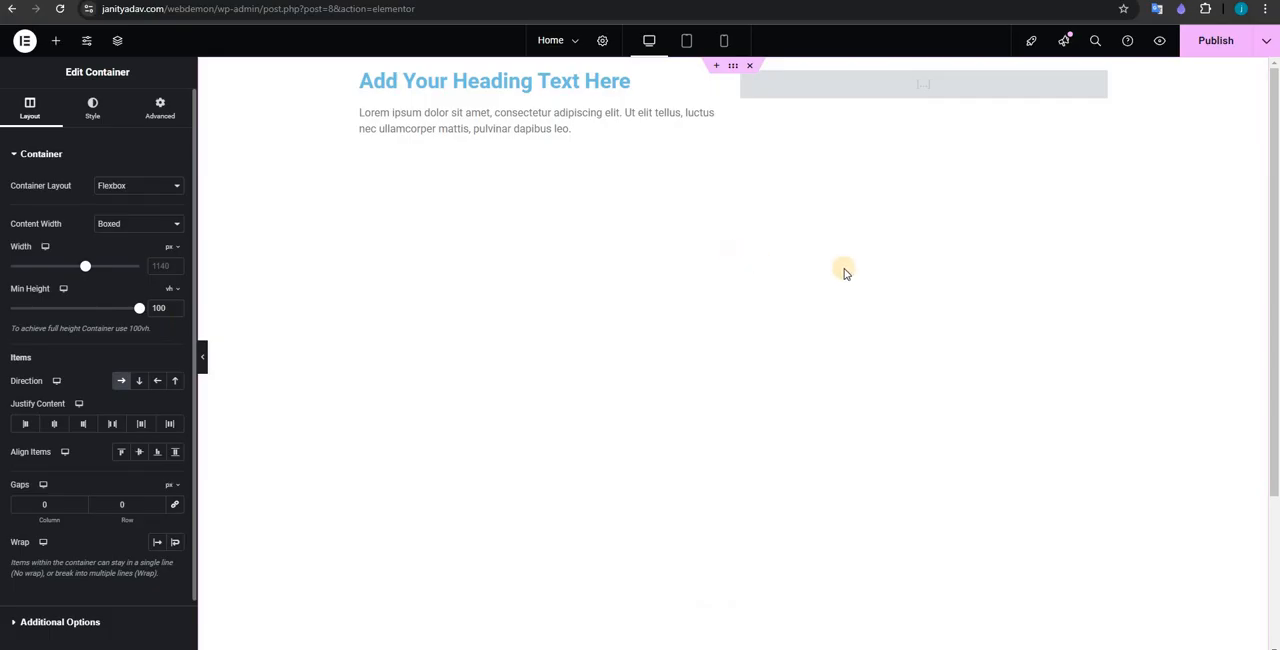
scroll(1004, 281, down, 3)
scroll(1248, 12, up, 3)
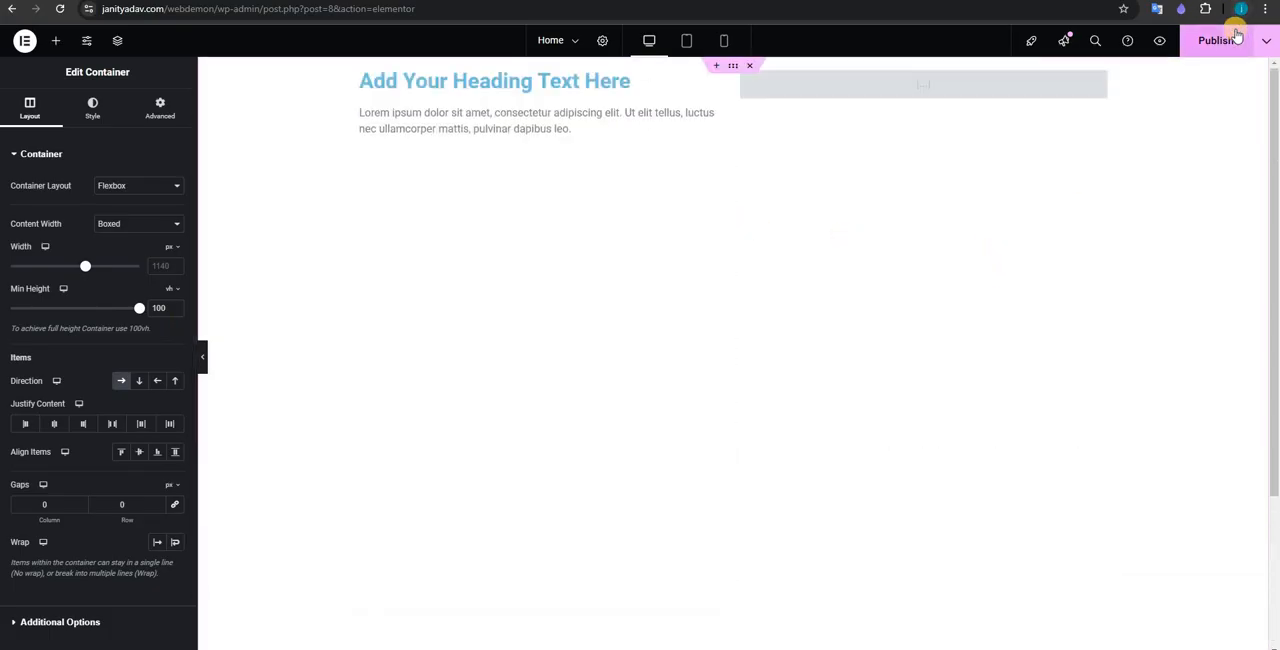
click(1237, 36)
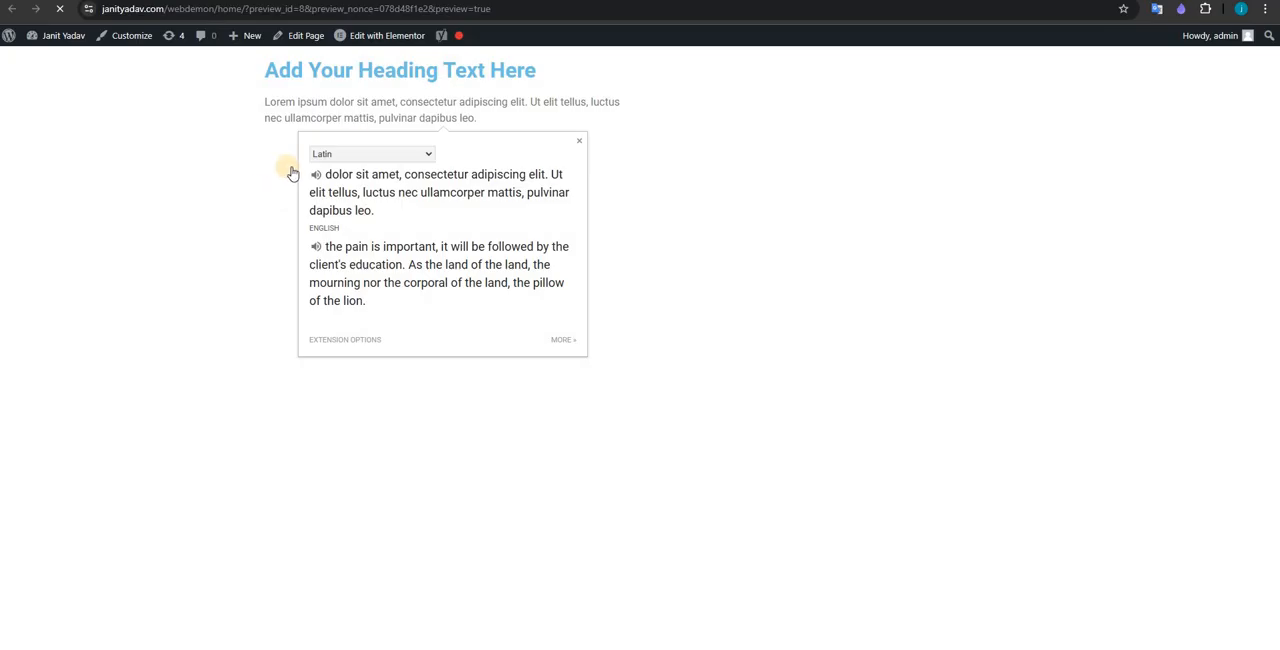
Step: Inspect the page preview to check the height of the container
click(349, 100)
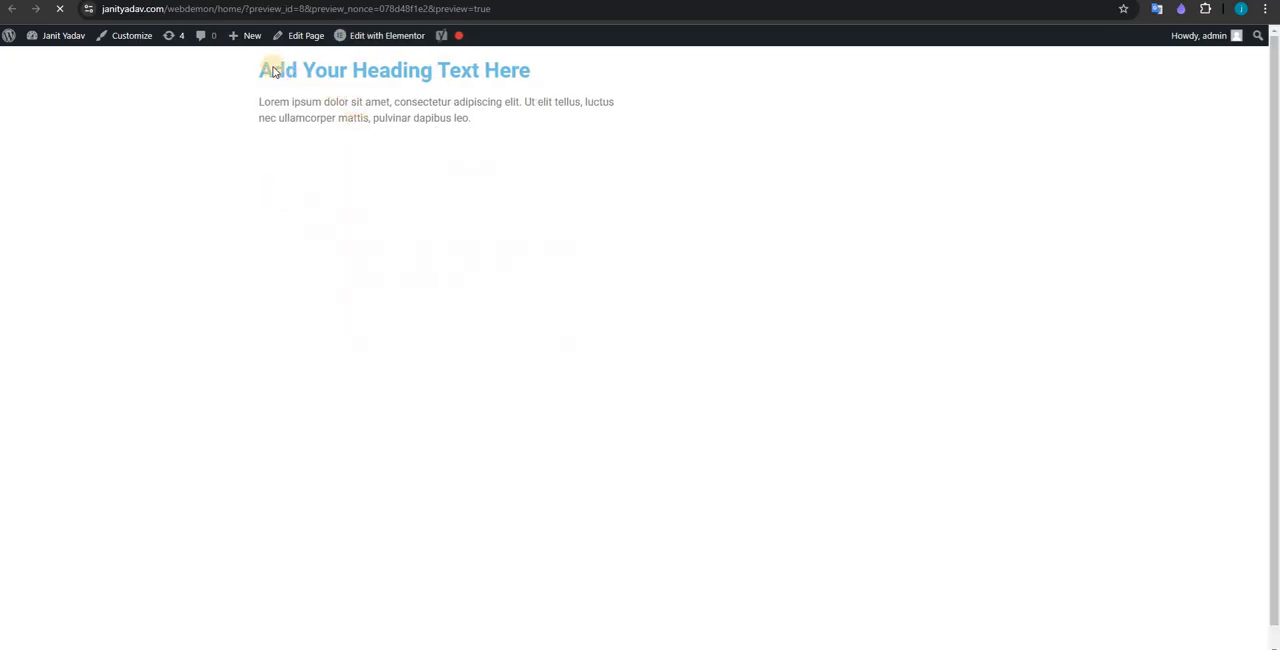
scroll(273, 70, down, 1)
scroll(234, 76, up, 1)
drag(234, 76, 494, 490)
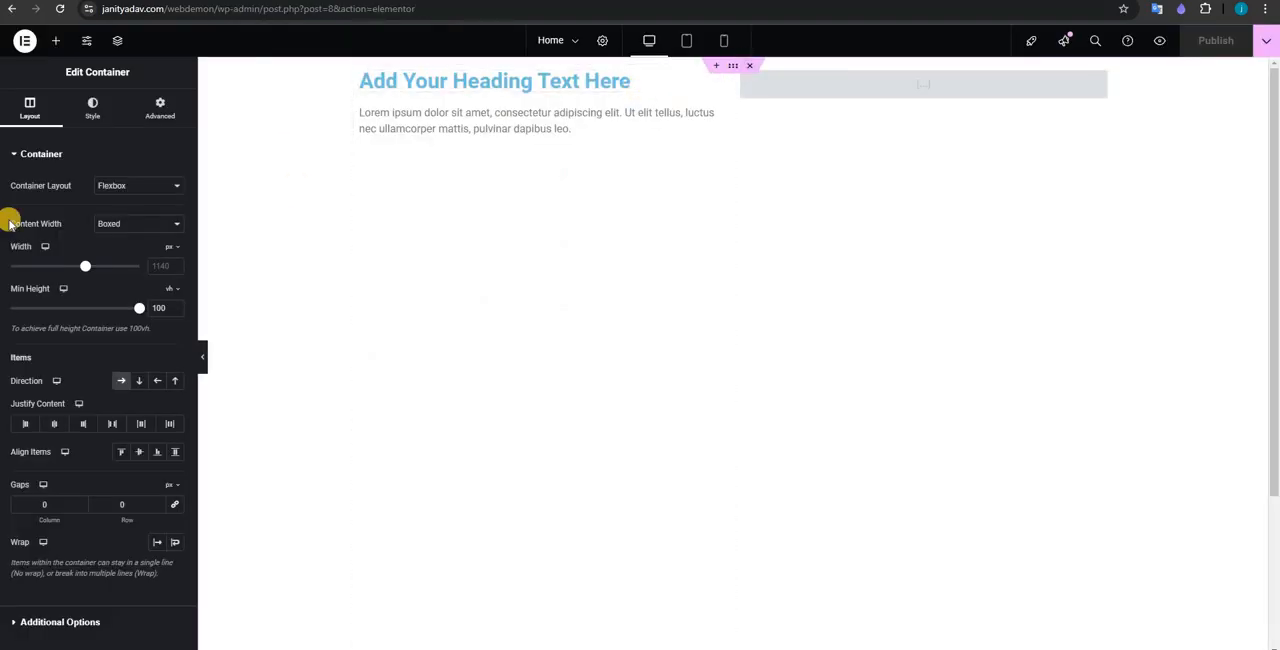
Step: Give the two-column container a classic background in the vivid blue #004DF8, trying several shades in the color picker
click(85, 104)
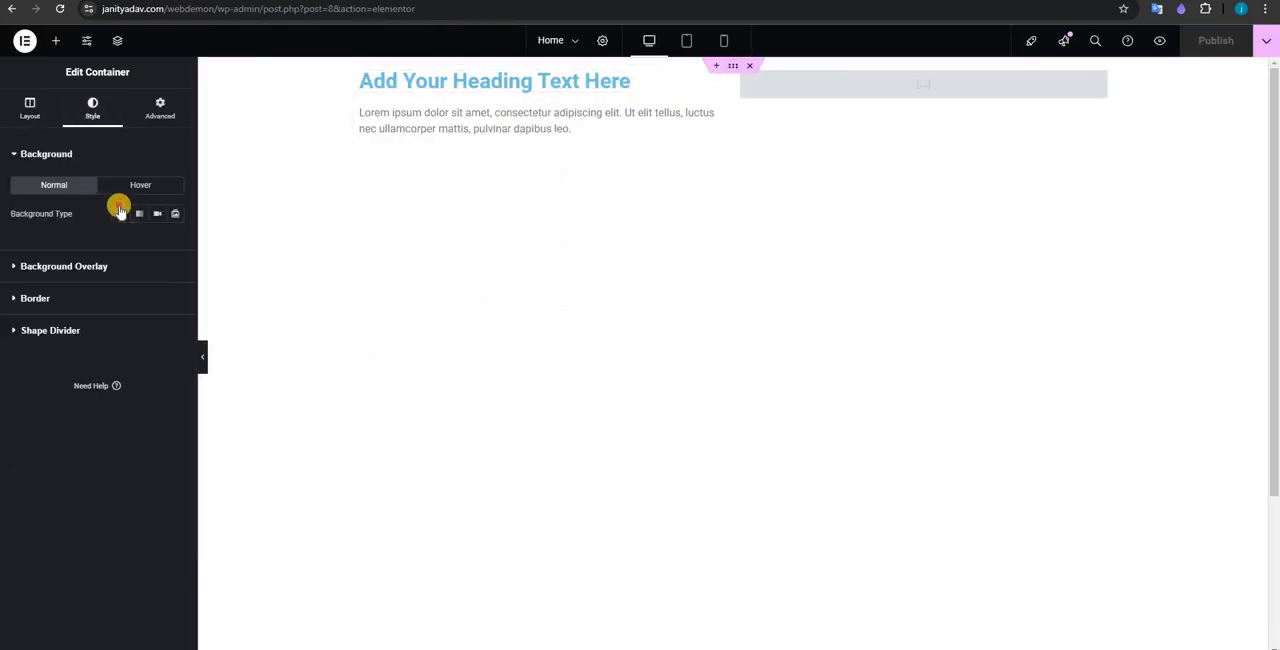
click(121, 213)
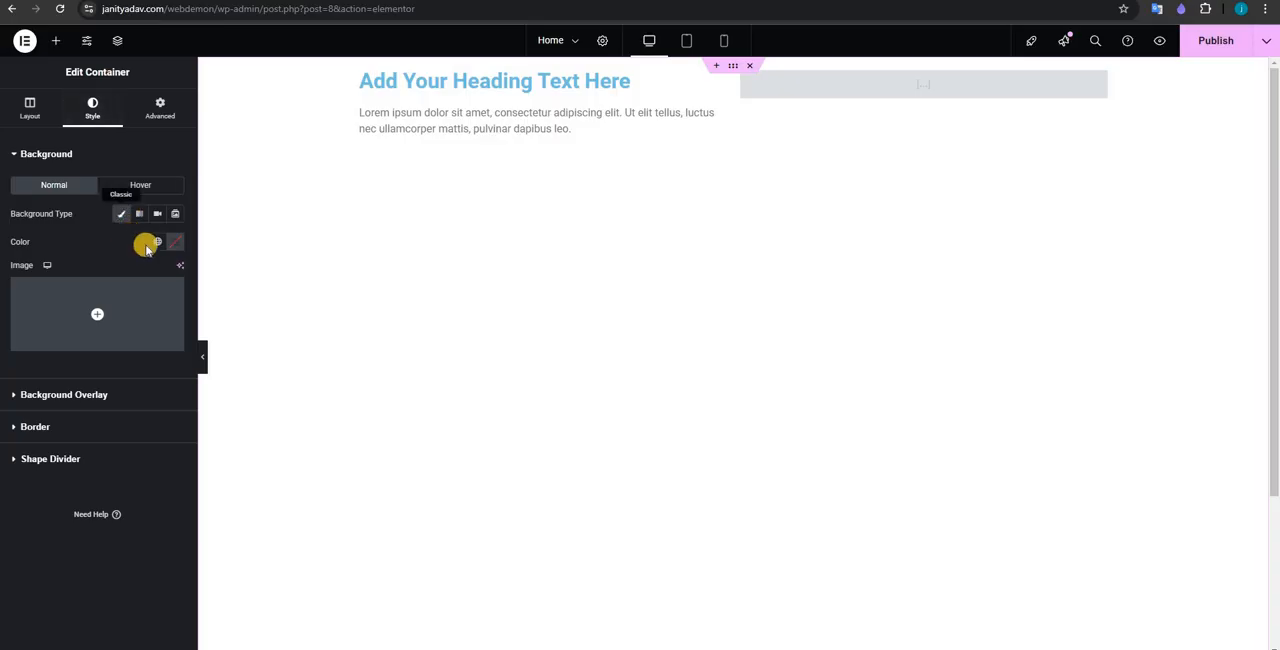
click(176, 243)
click(92, 361)
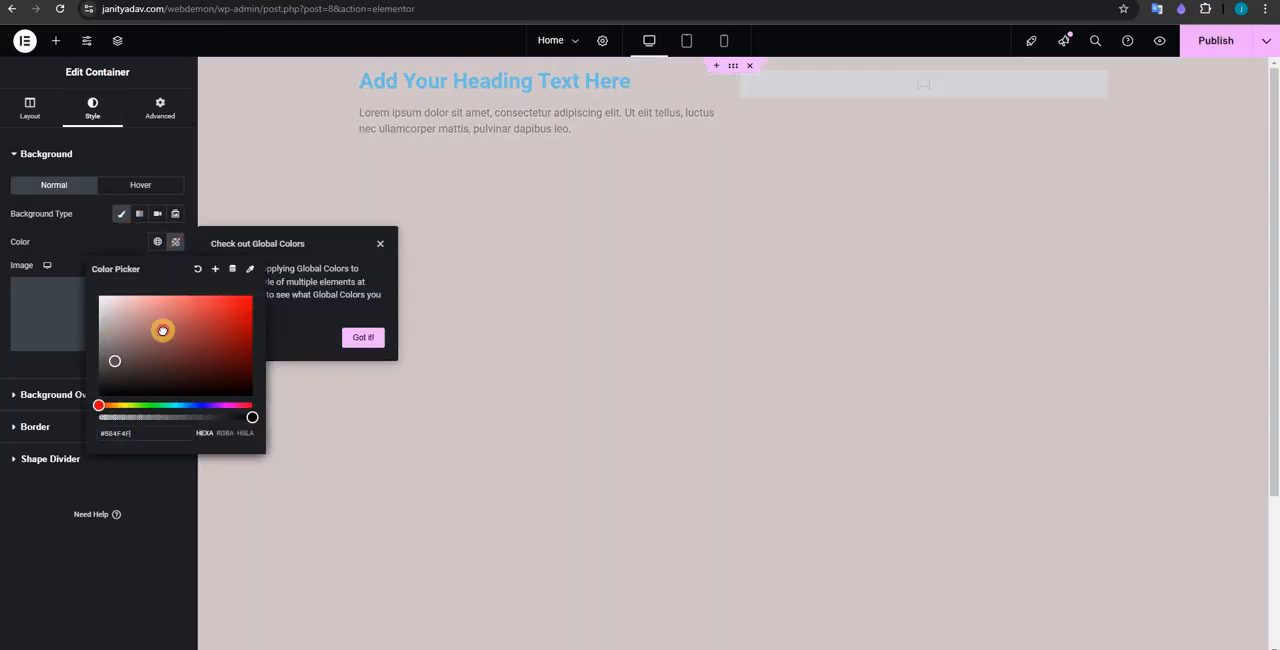
drag(244, 291, 245, 293)
mouse_move(209, 405)
mouse_down()
mouse_move(106, 401)
mouse_move(131, 401)
mouse_move(167, 373)
mouse_move(154, 377)
mouse_move(220, 414)
mouse_move(169, 286)
mouse_move(114, 349)
mouse_move(76, 333)
mouse_move(151, 403)
mouse_move(185, 405)
mouse_up()
drag(137, 341, 285, 327)
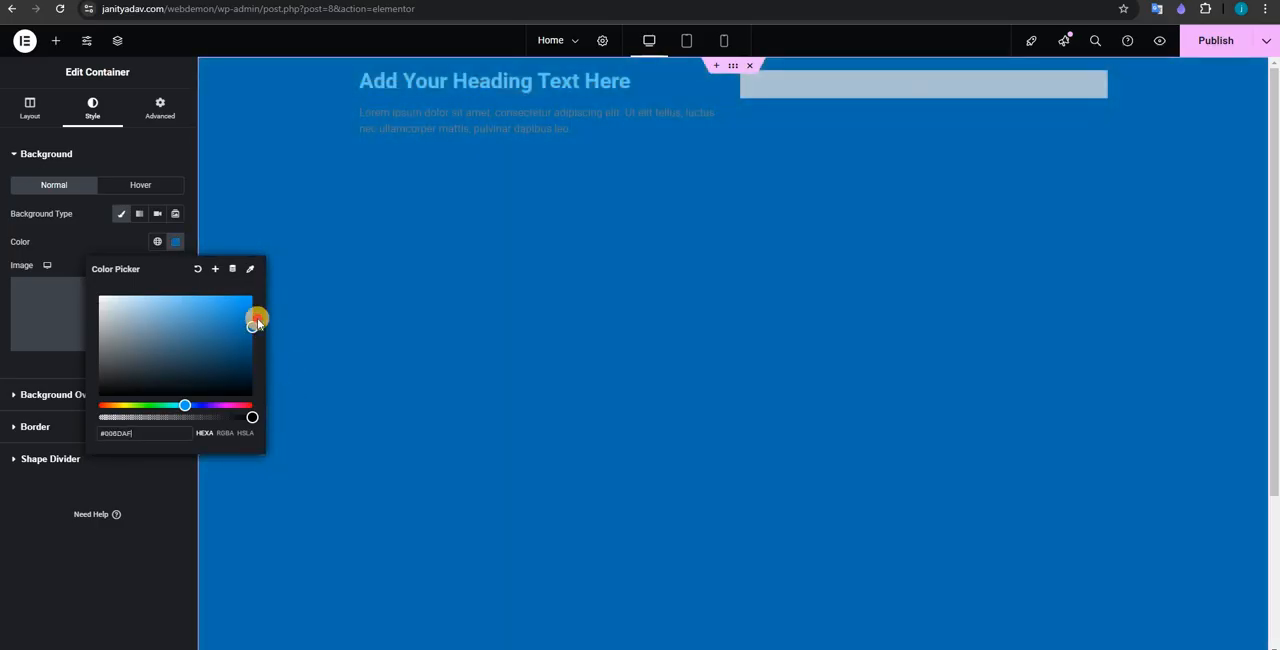
drag(233, 221, 305, 279)
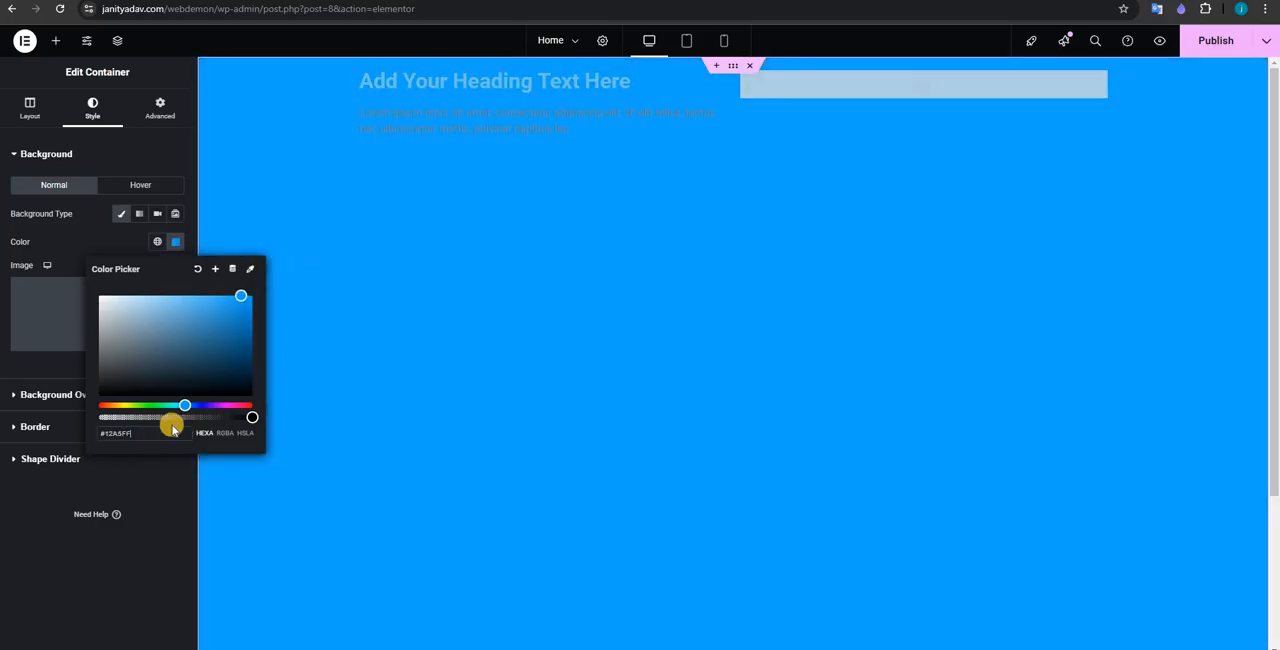
drag(172, 428, 246, 309)
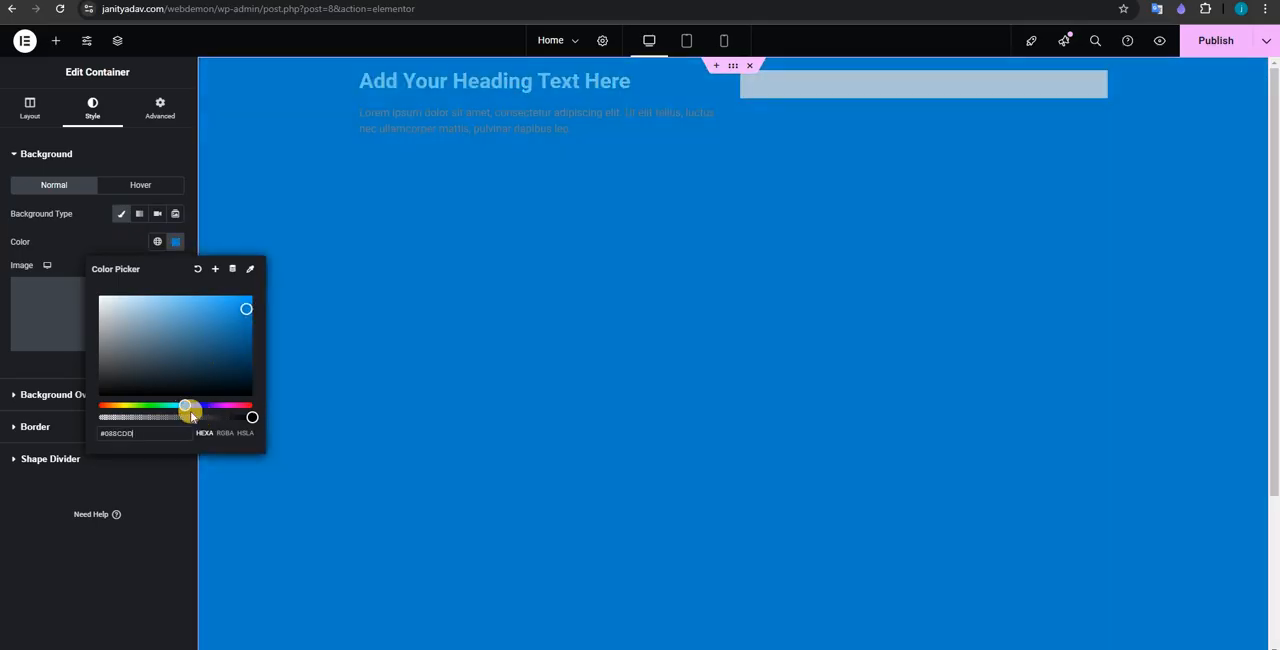
click(194, 404)
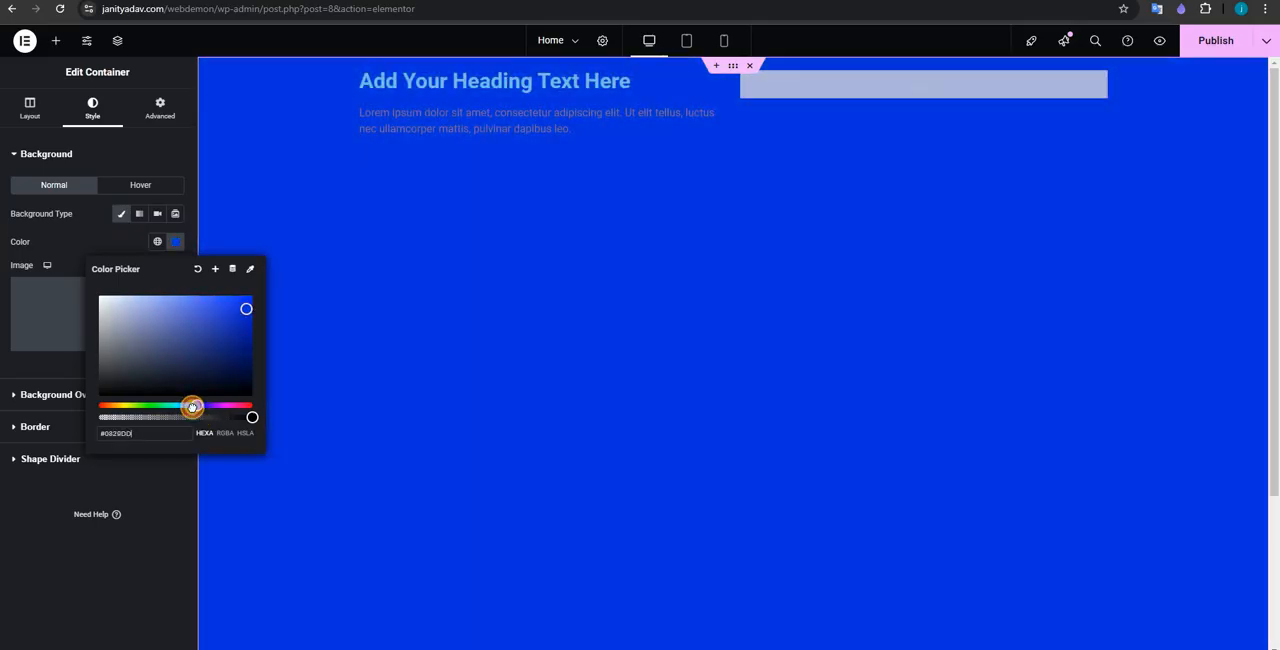
click(188, 407)
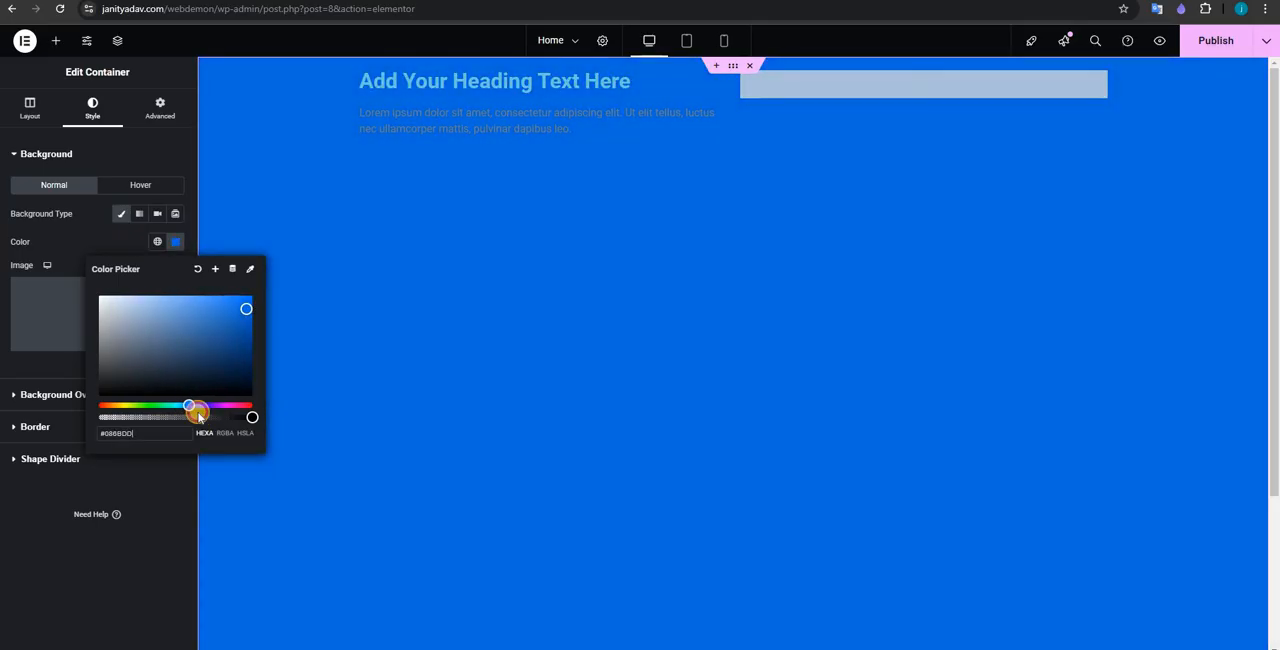
drag(198, 413, 188, 410)
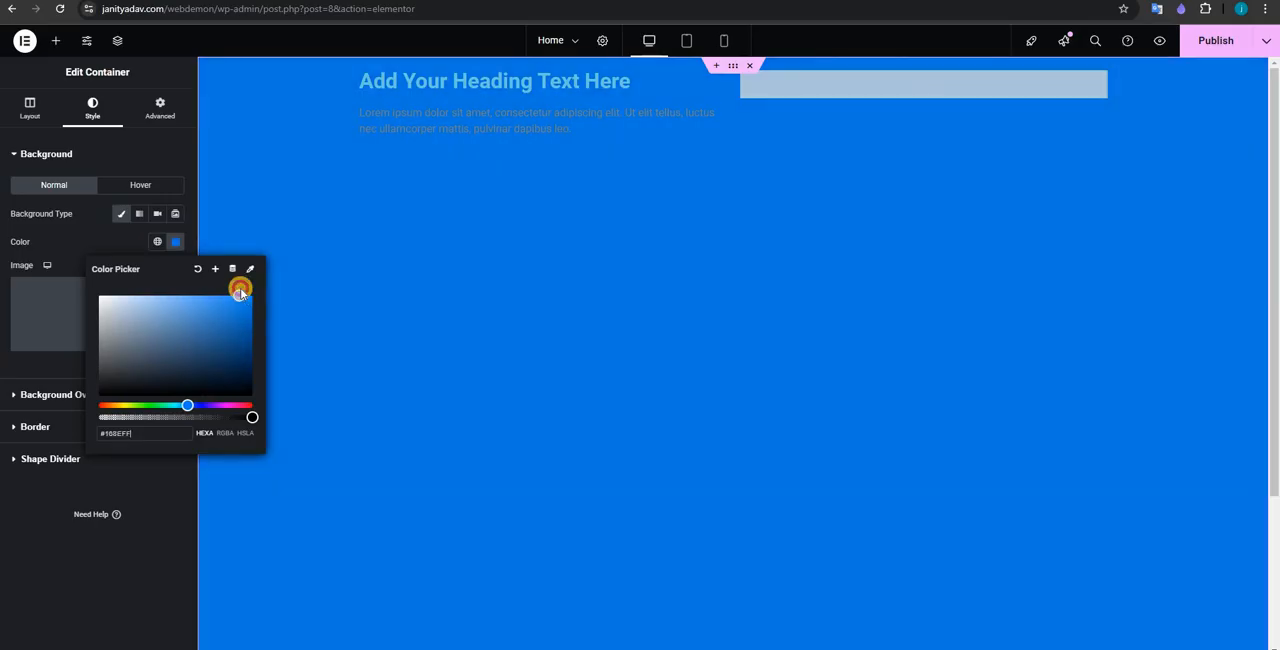
drag(240, 293, 197, 377)
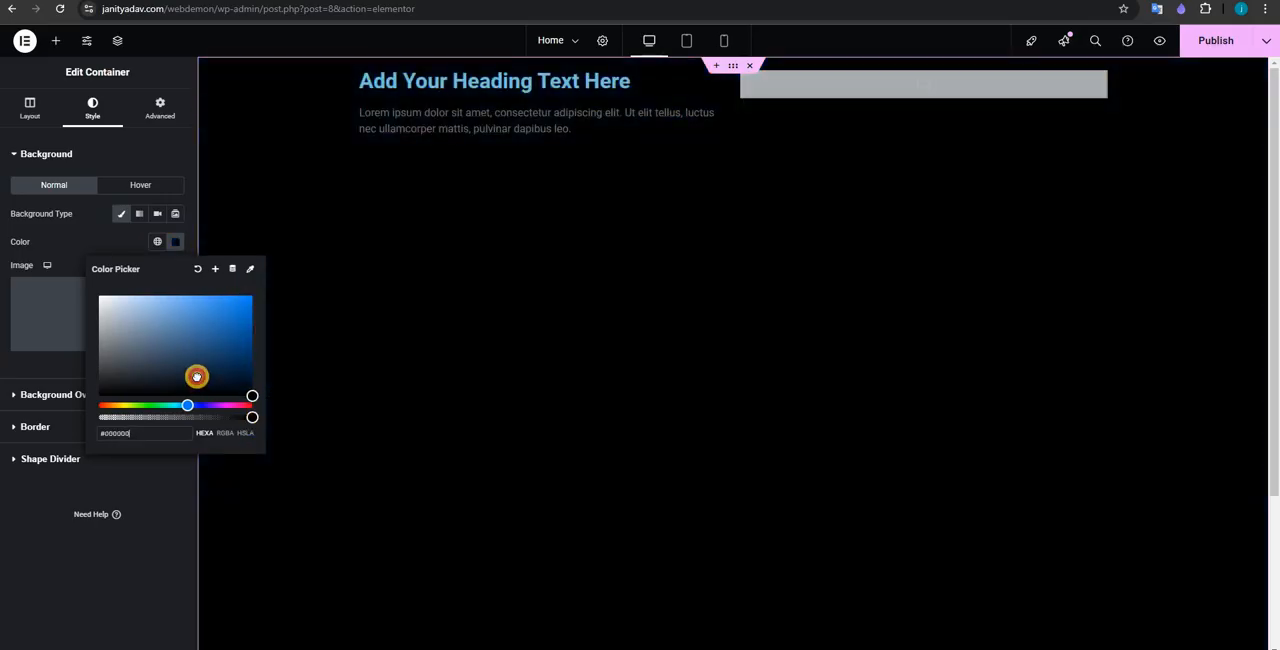
drag(202, 331, 270, 257)
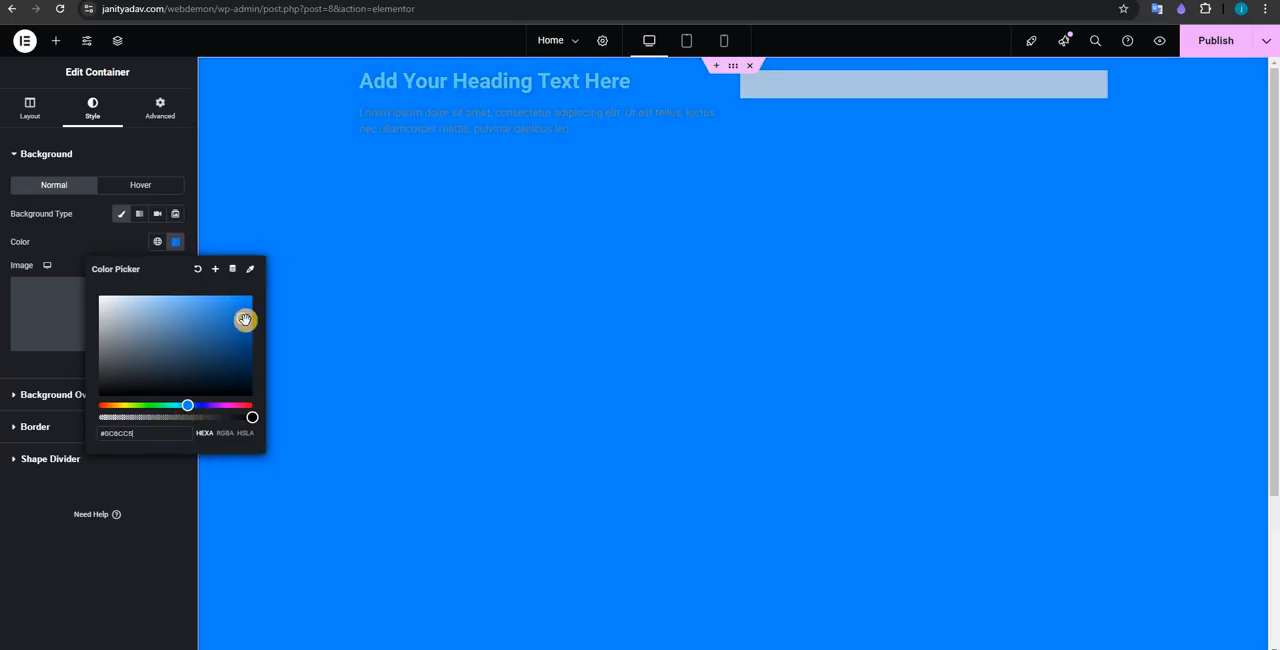
drag(245, 320, 254, 297)
drag(192, 401, 193, 433)
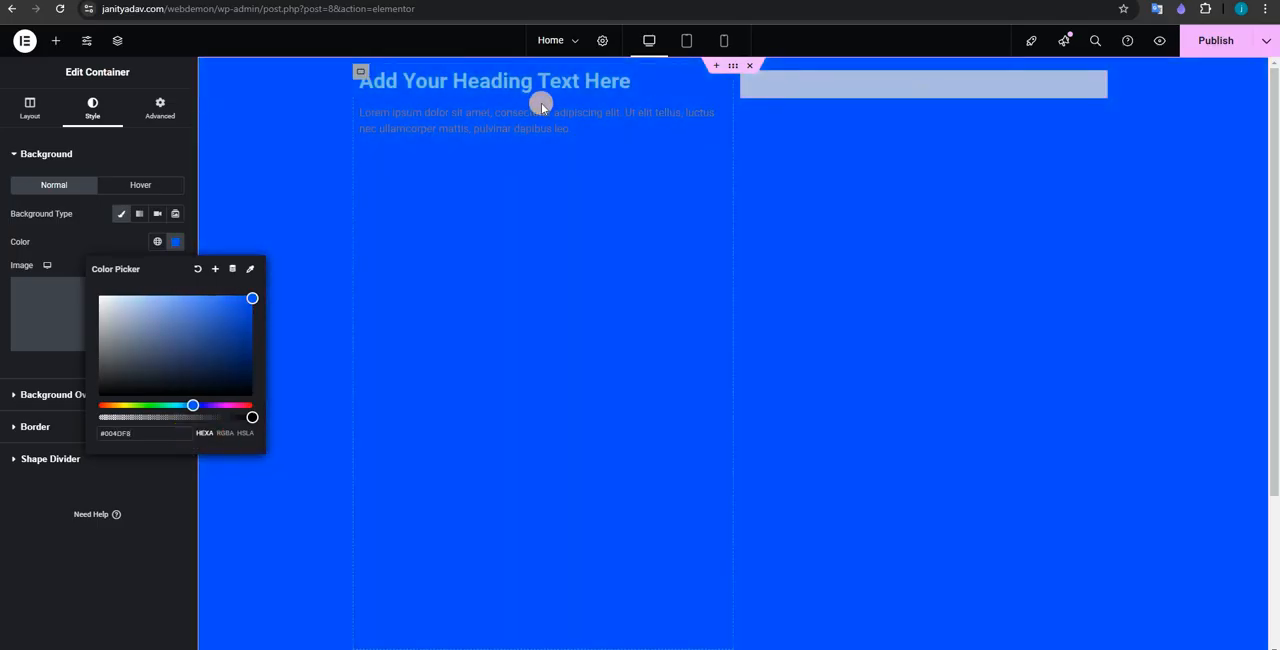
click(91, 226)
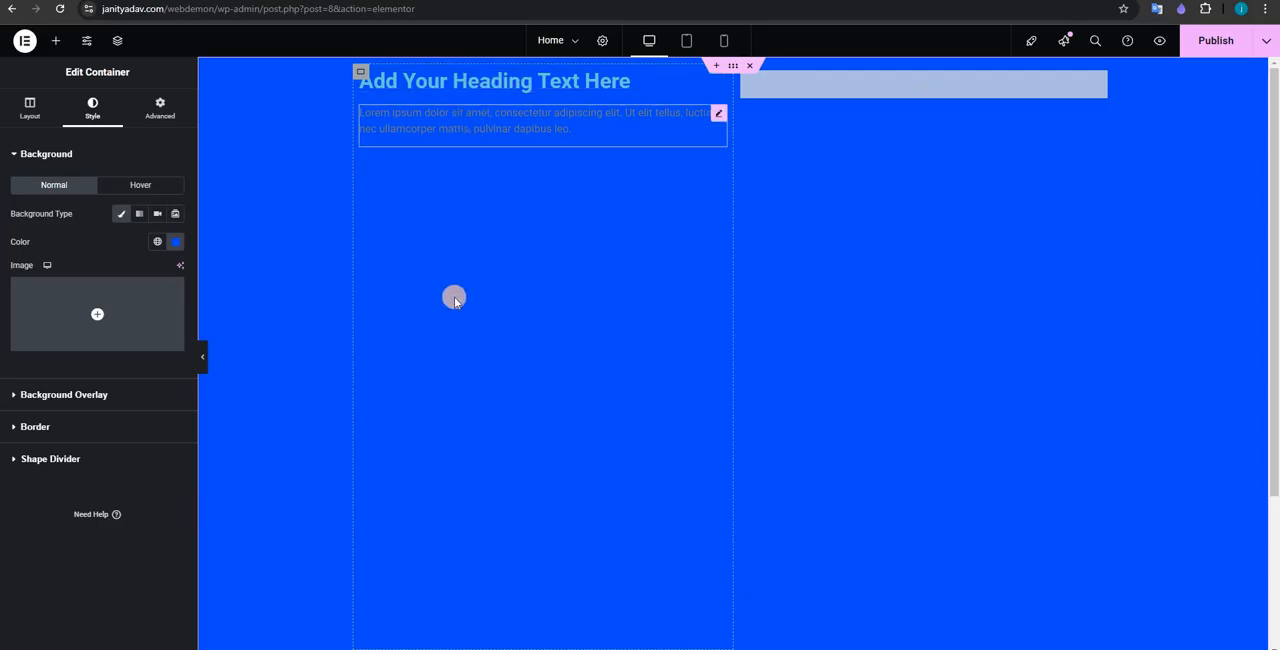
Step: Try the other item directions for the container, return to Row - horizontal, and center-align its items vertically
click(30, 108)
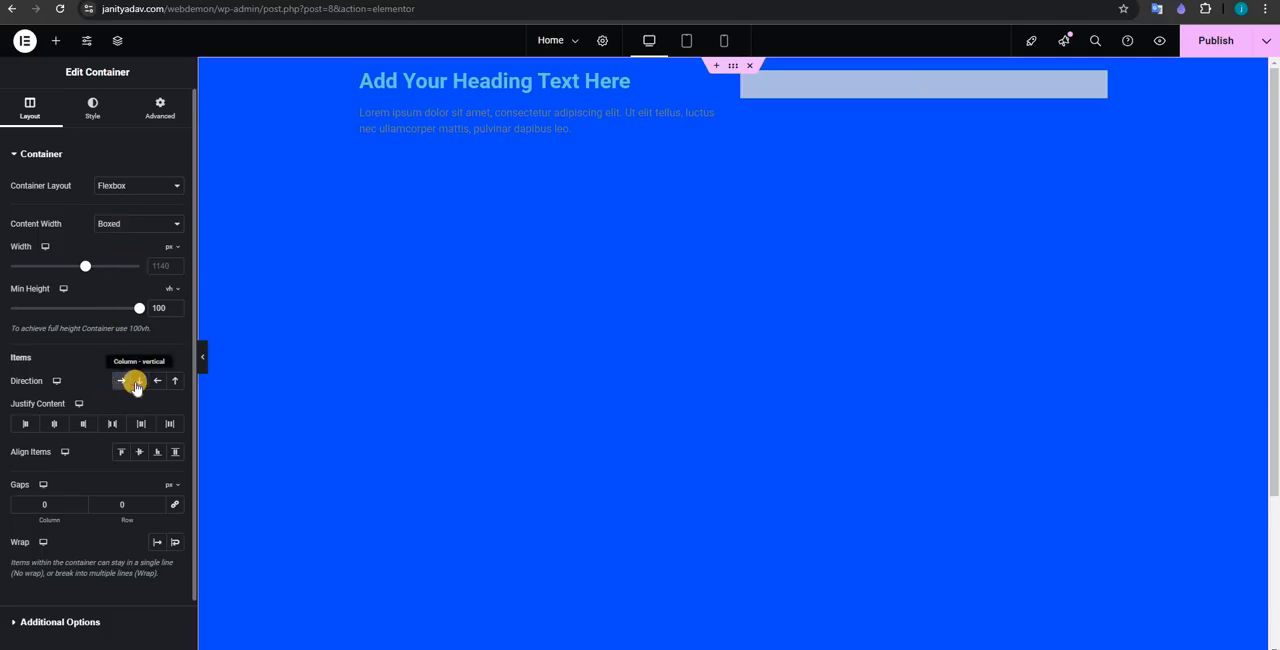
click(136, 386)
click(159, 382)
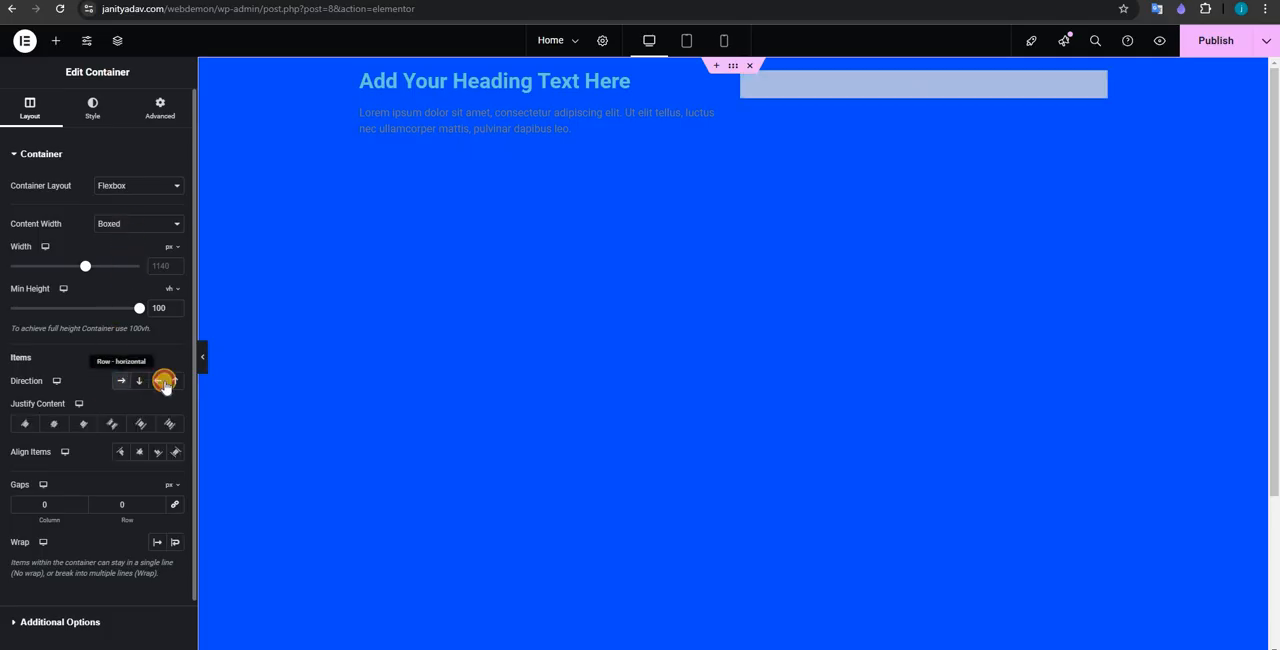
click(175, 382)
click(138, 384)
click(120, 384)
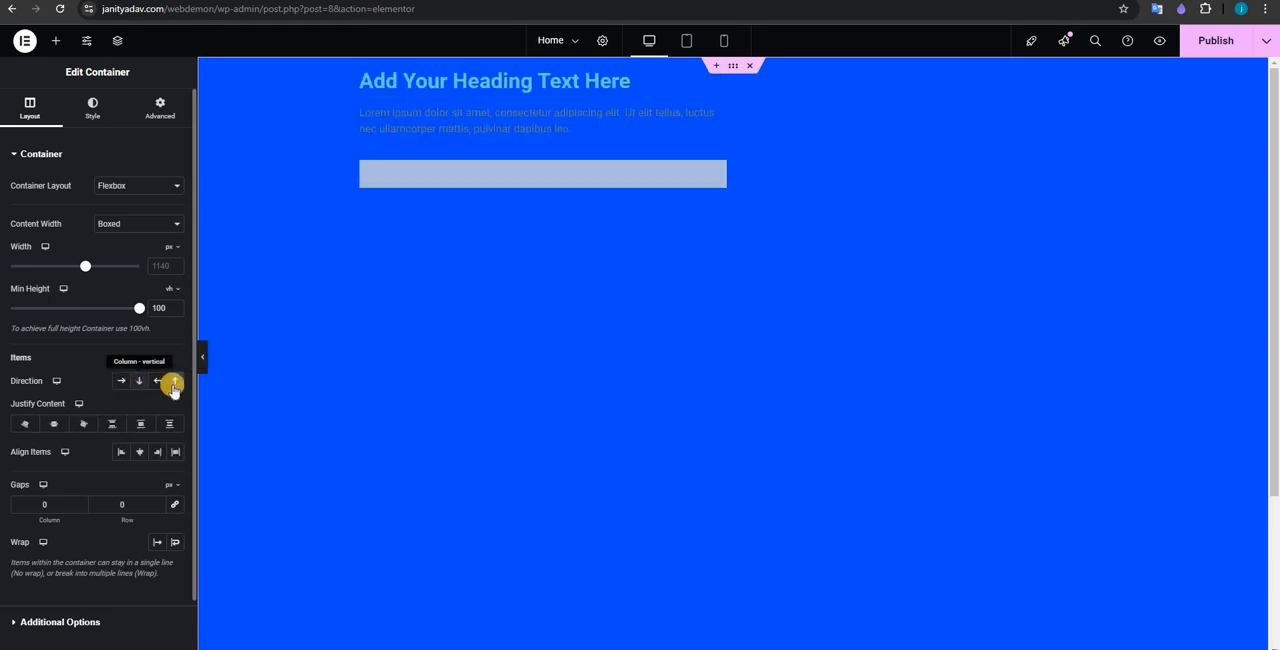
click(174, 384)
click(119, 381)
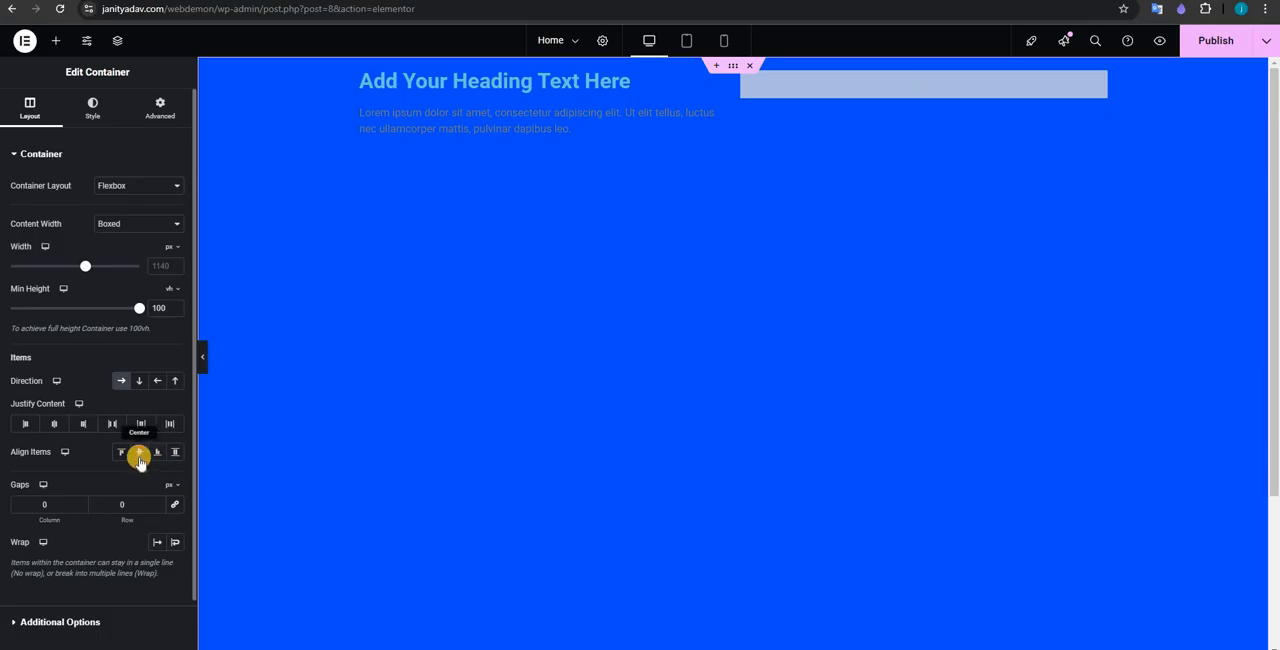
click(139, 455)
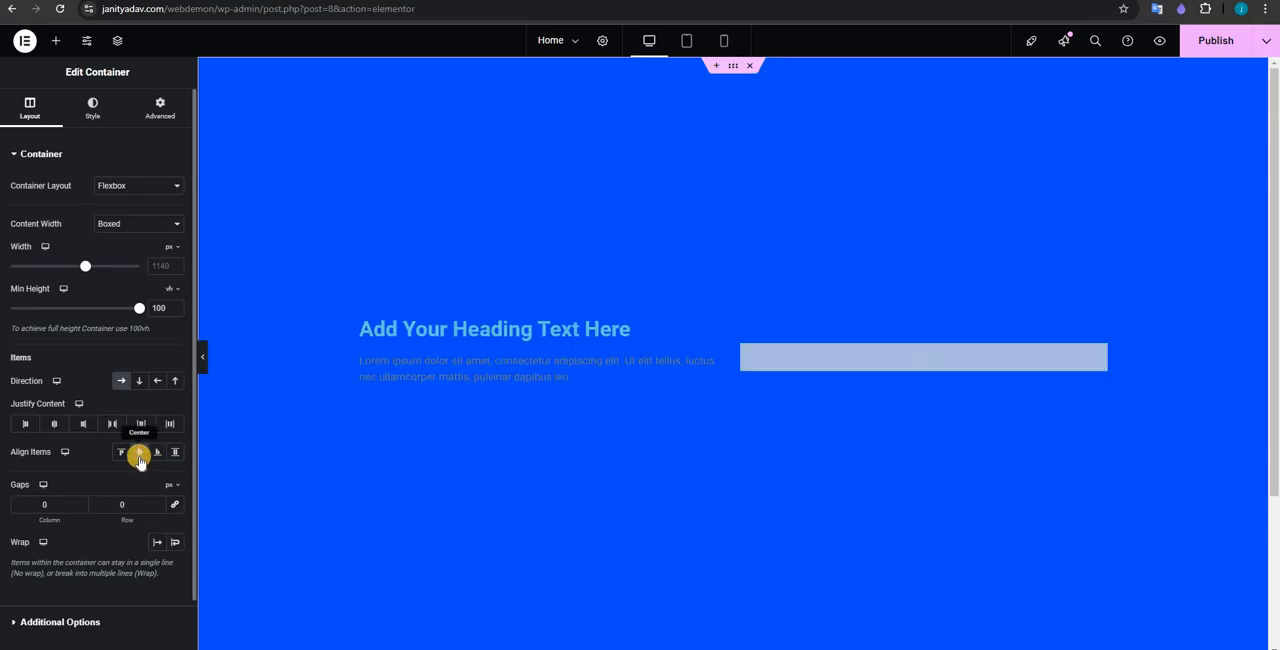
Step: Set the heading's text color to white, #FFFFFF
click(636, 333)
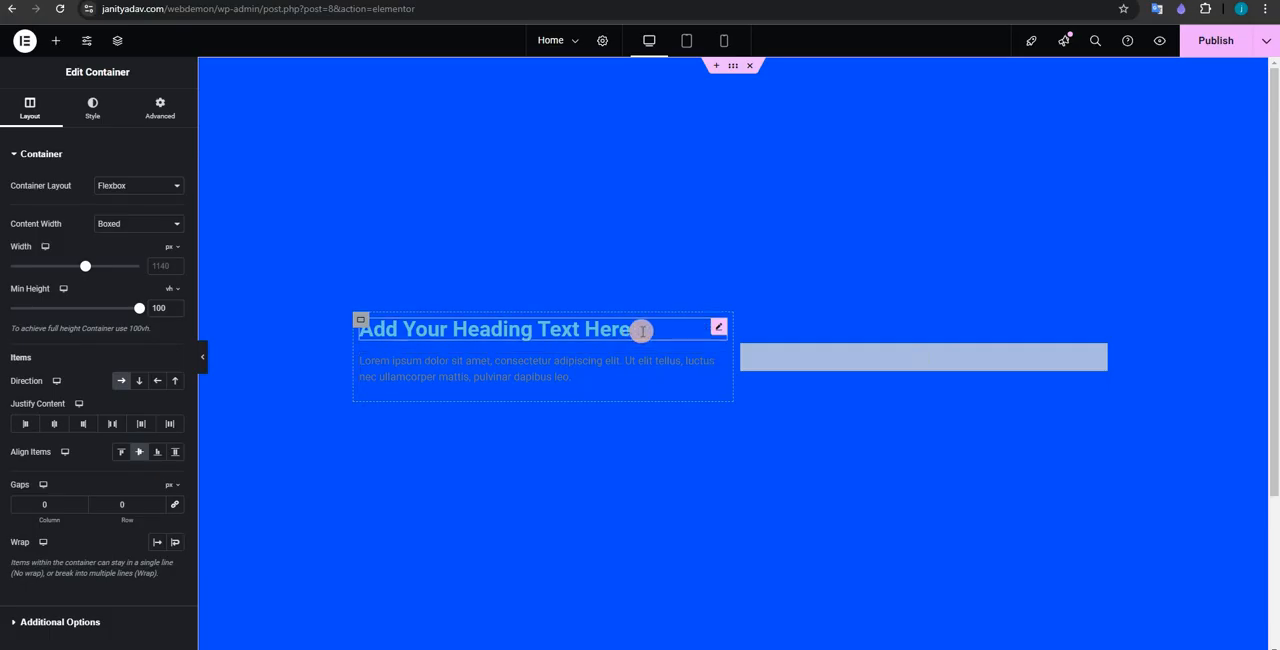
click(94, 108)
click(175, 213)
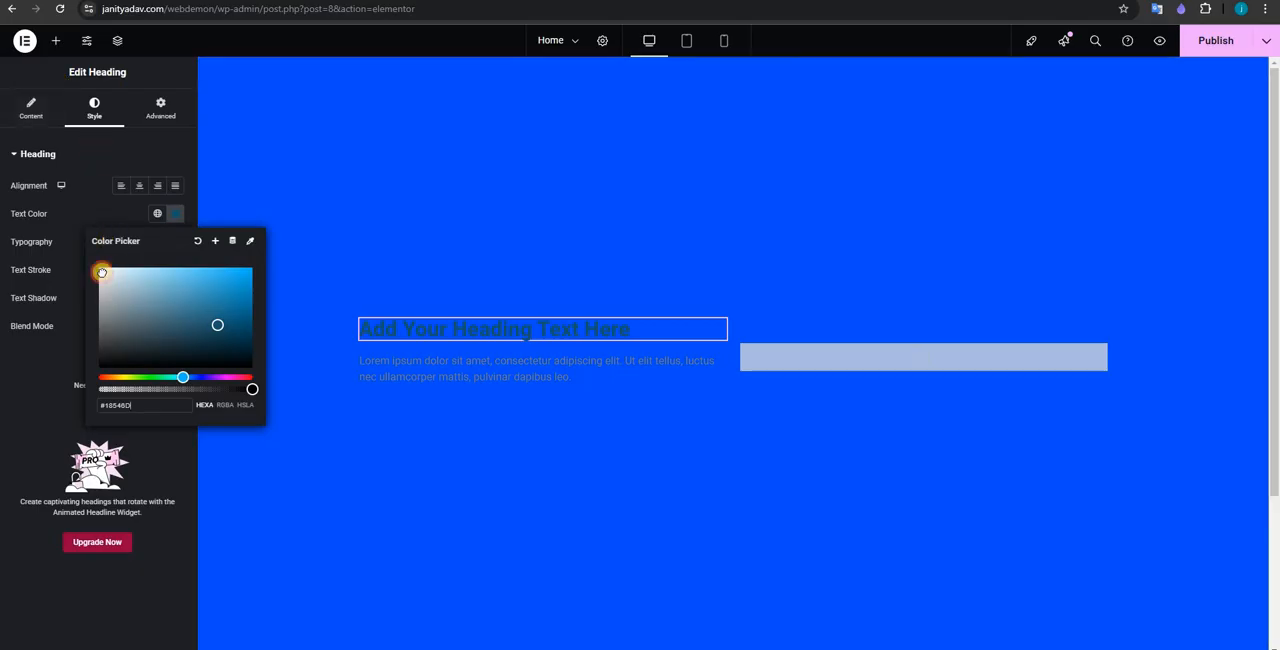
drag(101, 272, 51, 243)
Step: Set the text color of the lorem ipsum paragraph below the heading to white and publish the page
click(467, 368)
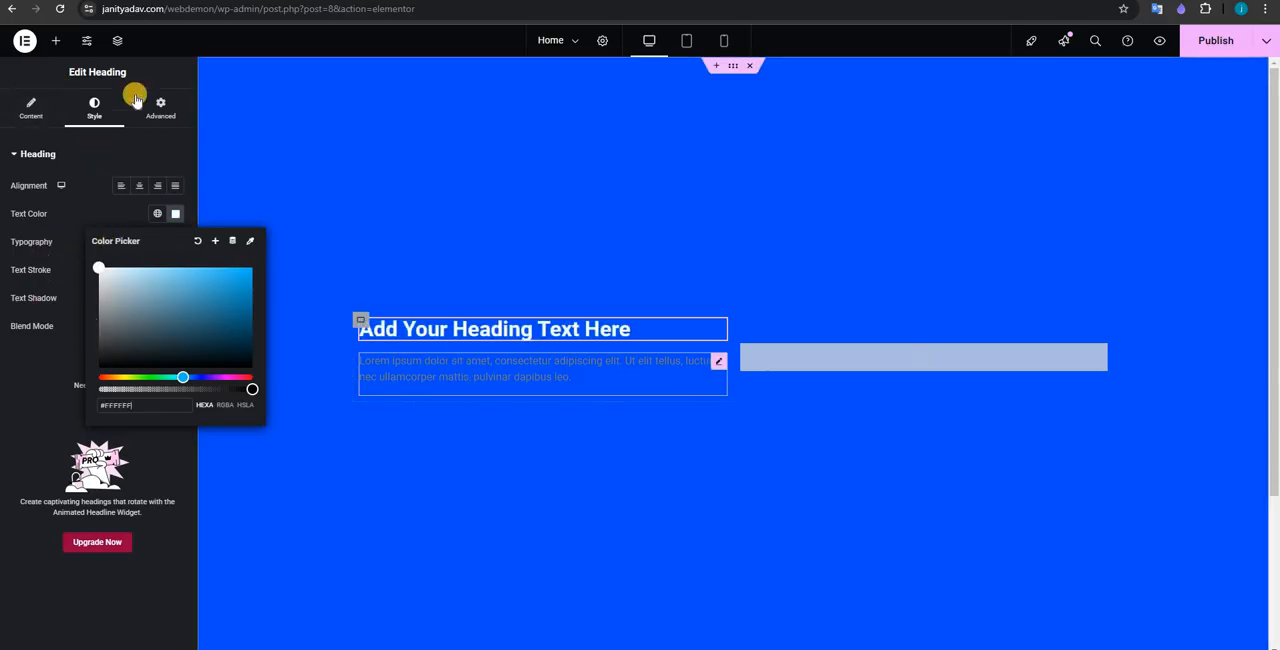
click(94, 108)
click(175, 215)
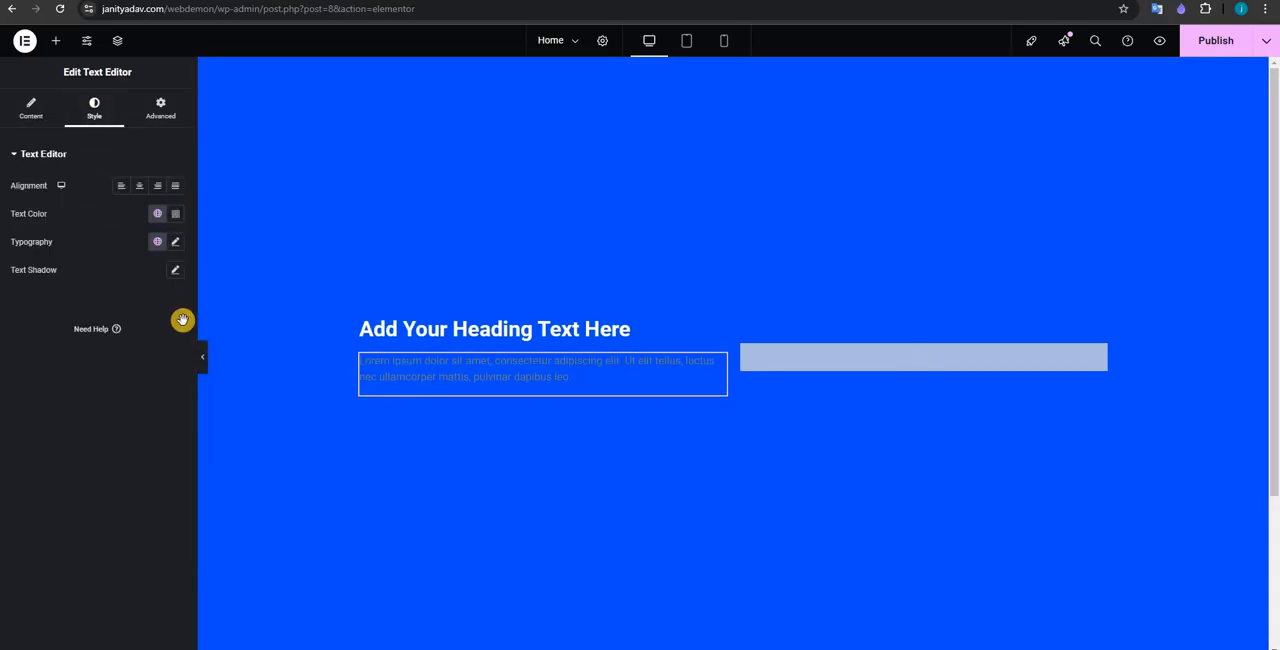
click(776, 378)
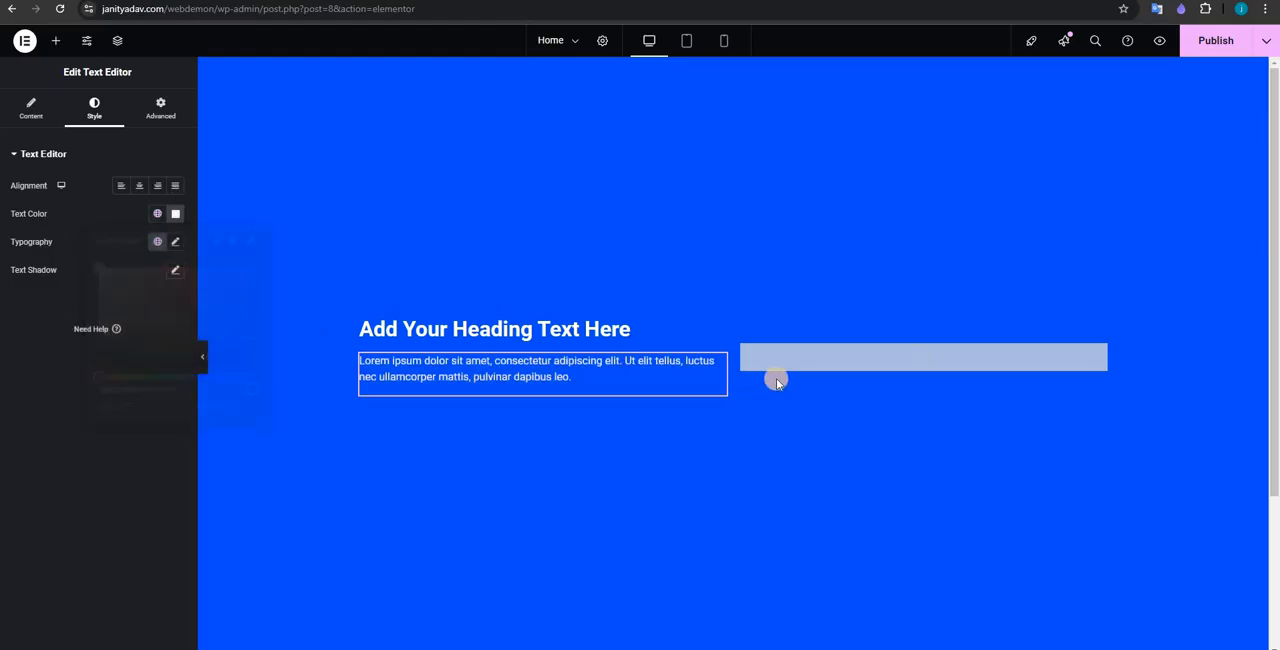
click(1205, 40)
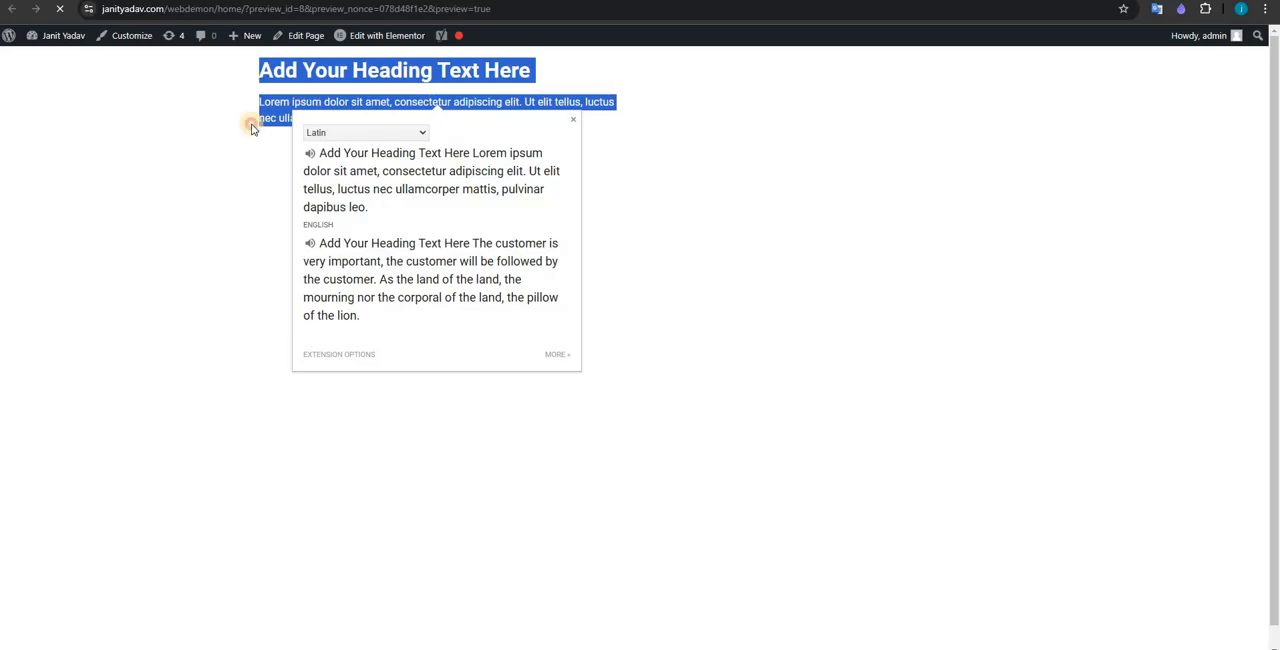
Step: Check the Home page preview for the alignment and colors of the heading and paragraph
click(304, 211)
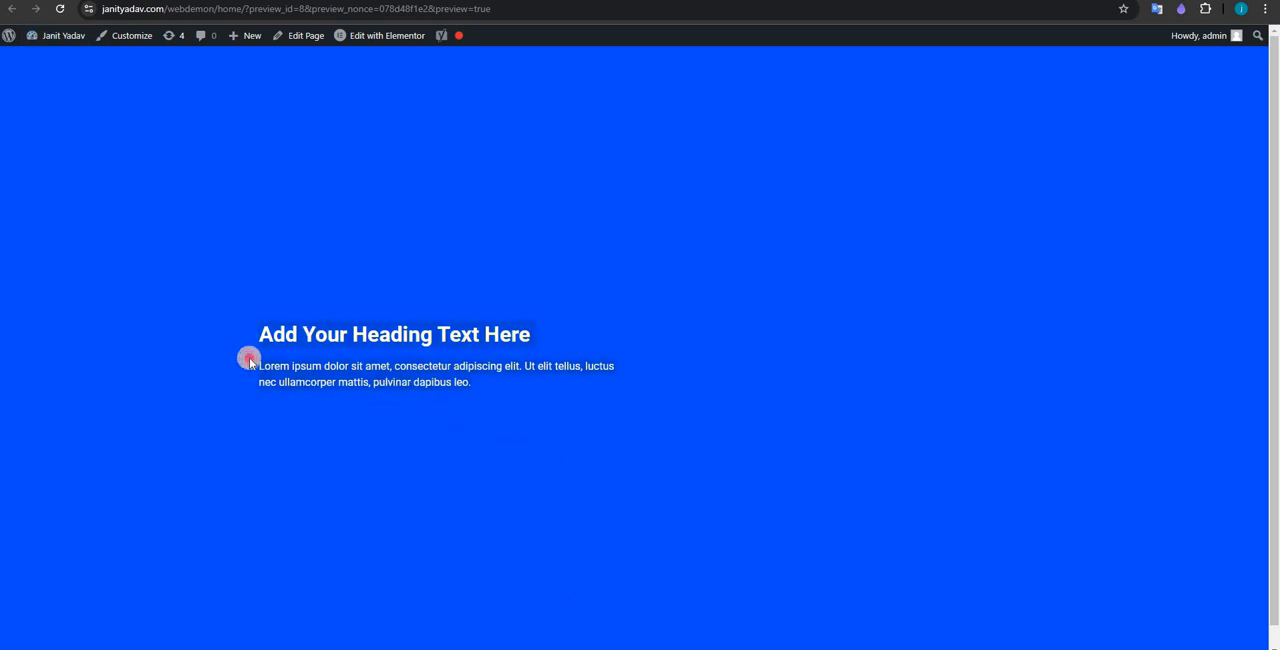
click(405, 348)
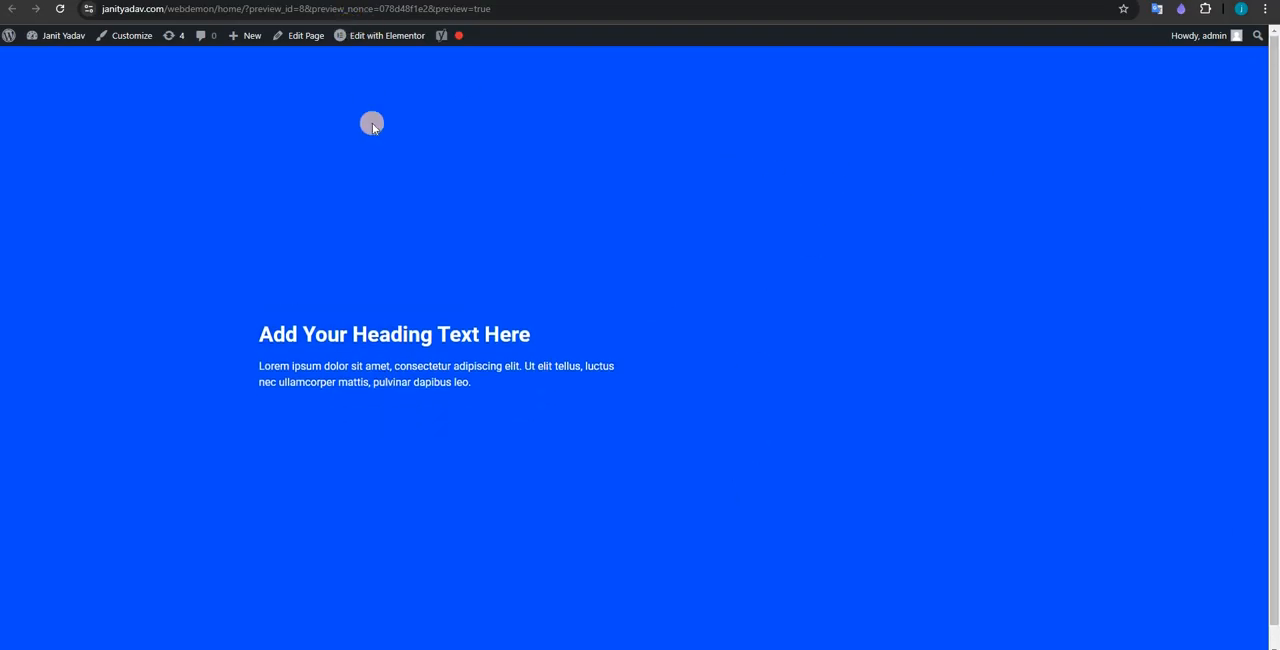
Step: Open digitaljanit.in in a new browser tab and look over its hero section
key(ctrl+t)
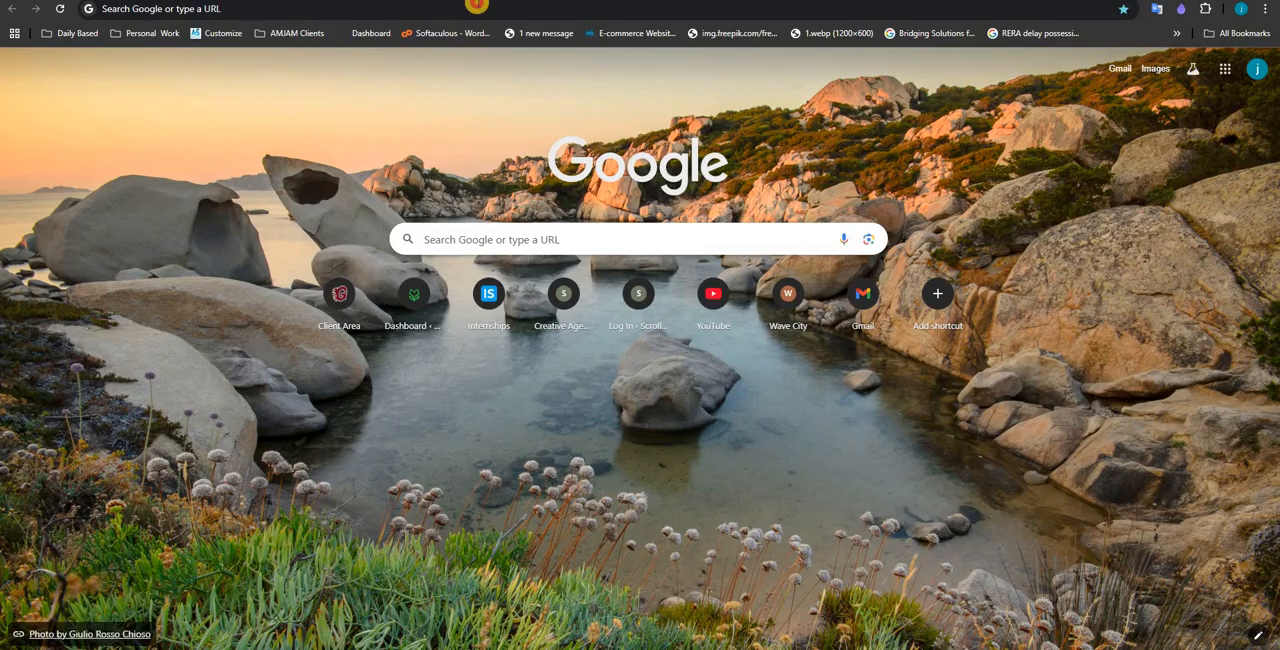
click(477, 7)
text(digitaljanit.in)
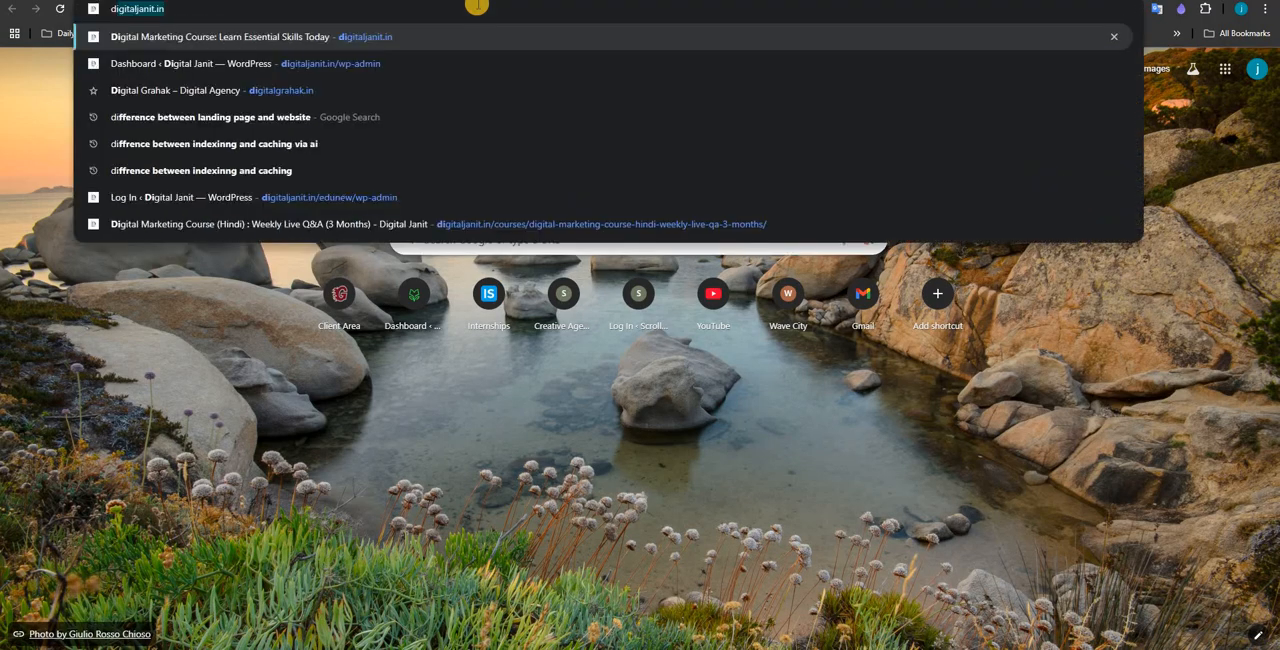
key(Return)
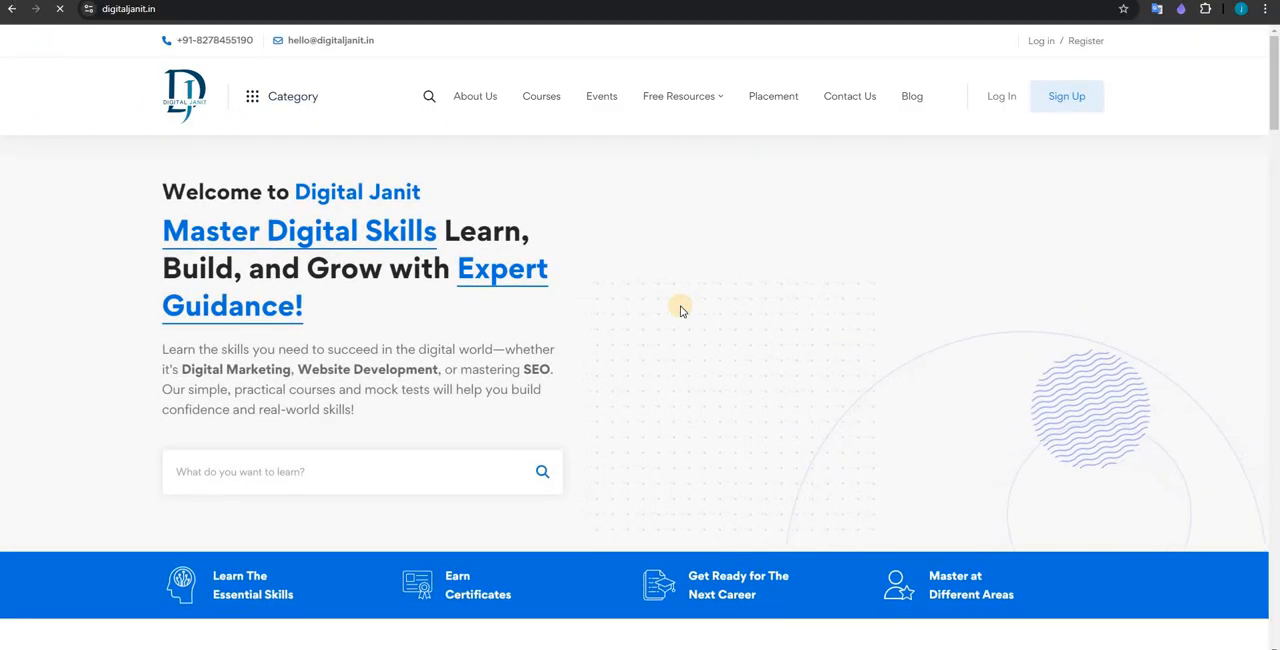
scroll(716, 318, down, 1)
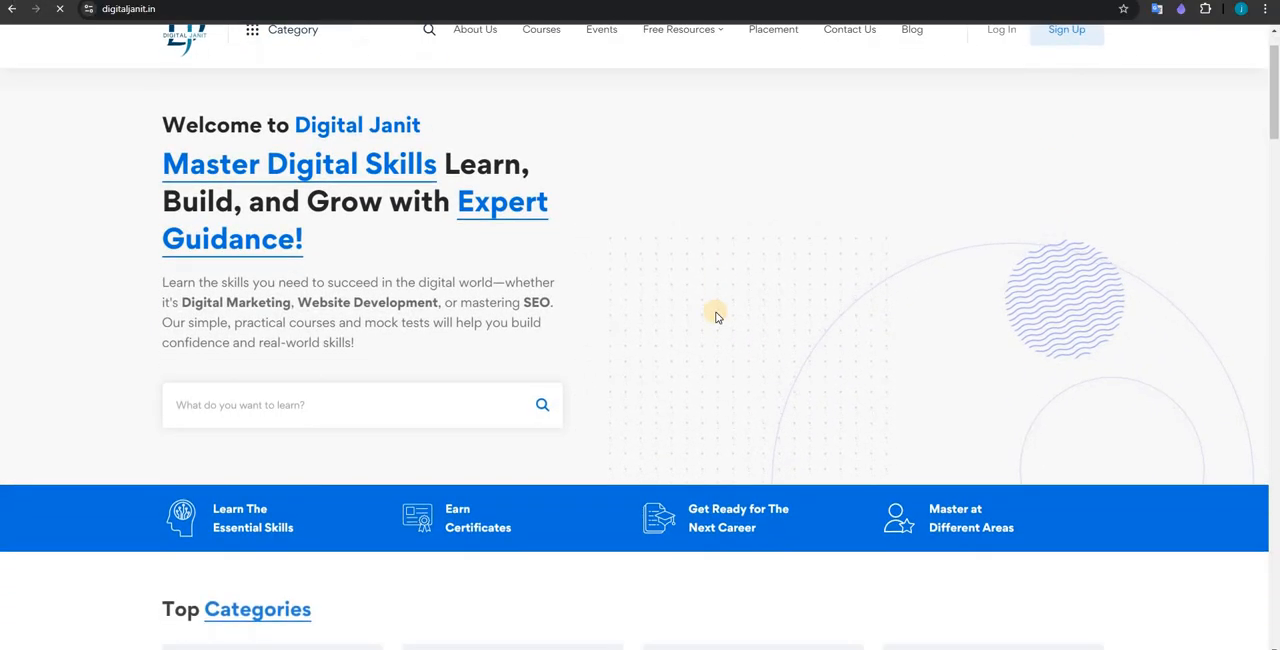
Step: Inspect the site's elements and global color styles in the developer tools, sample a page color with the eyedropper, and return to the Elementor editor
key(ctrl+shift+j)
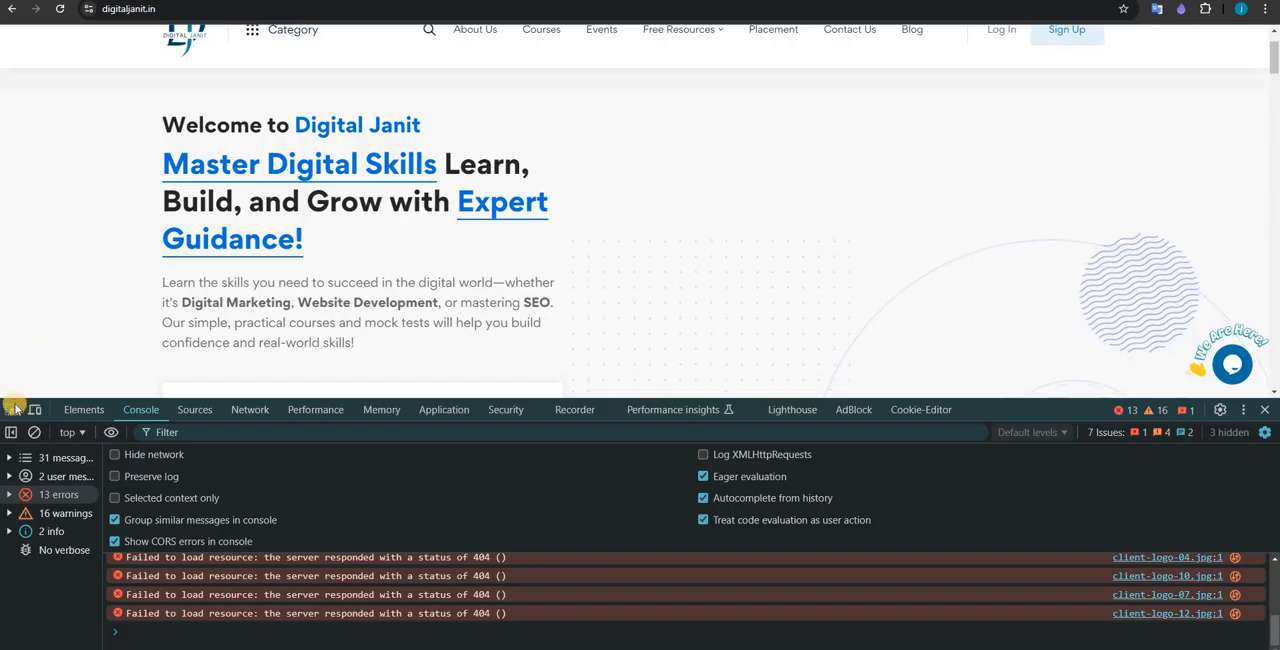
click(11, 409)
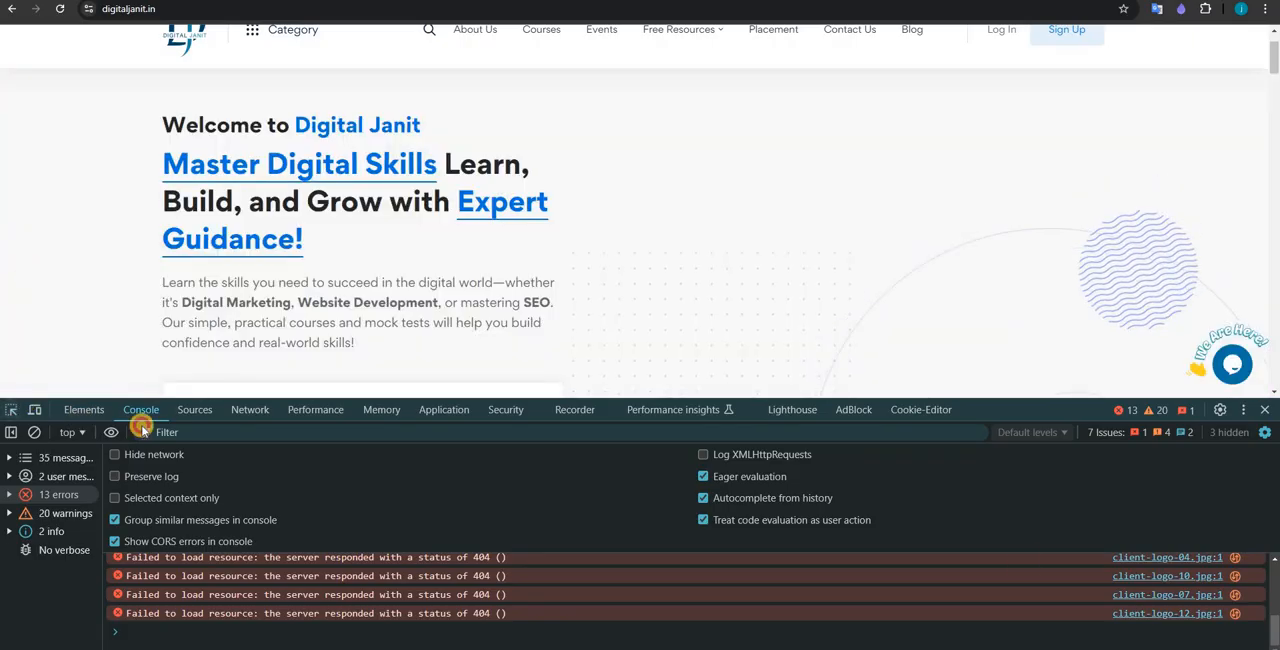
click(86, 410)
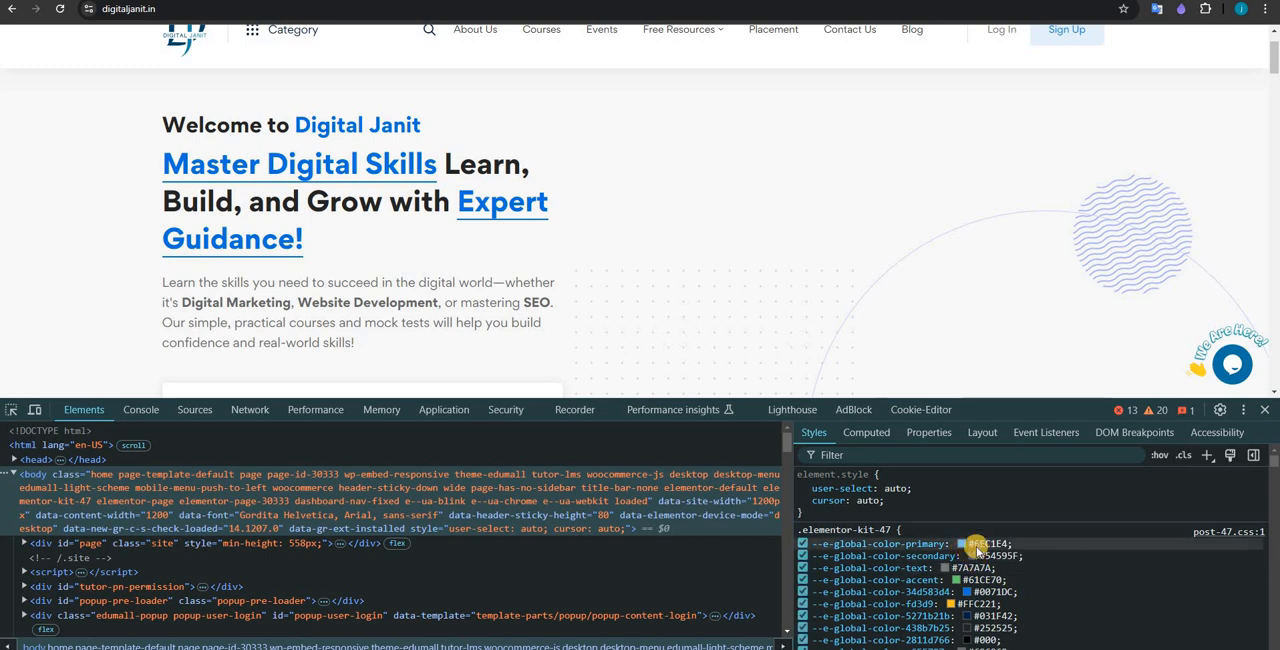
click(961, 545)
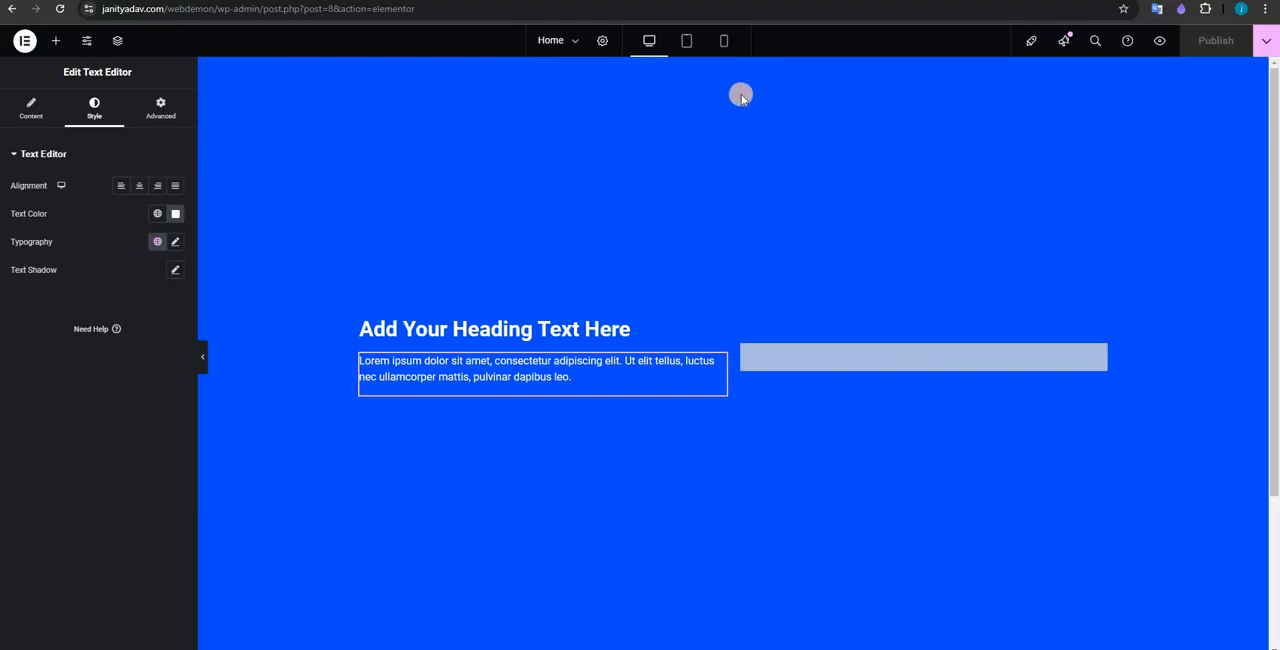
click(731, 64)
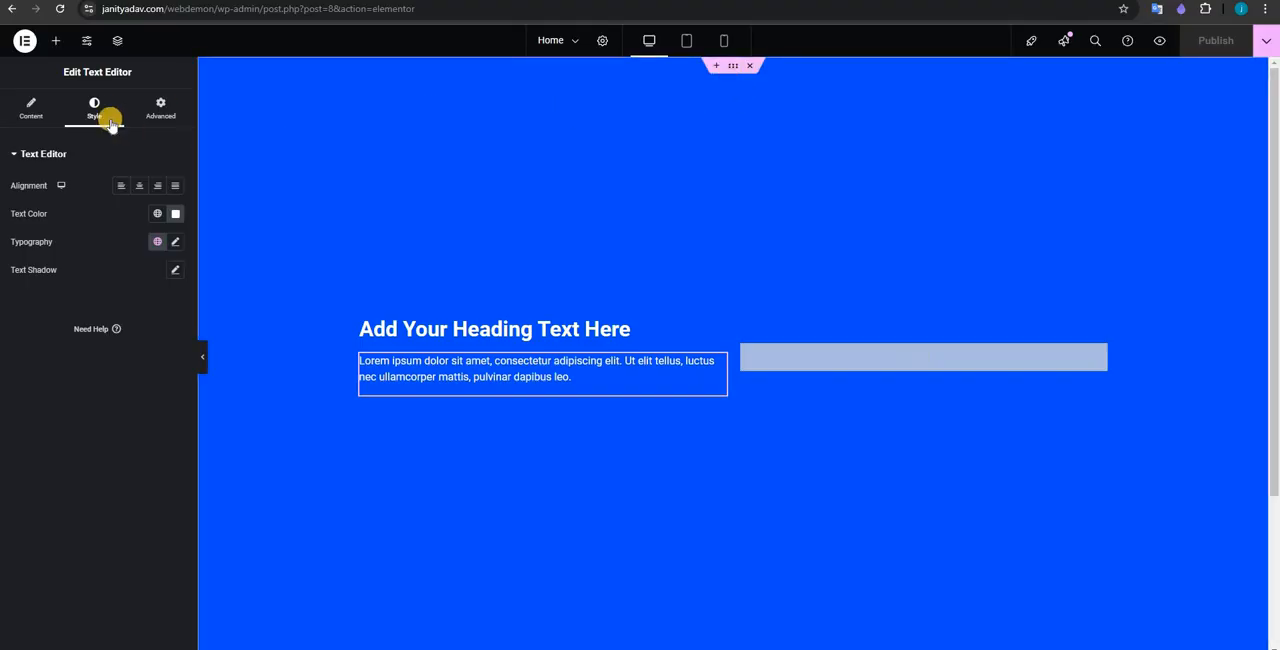
Step: Set the container's background color to the light gray #f8f8f8 sampled from digitaljanit.in
click(174, 246)
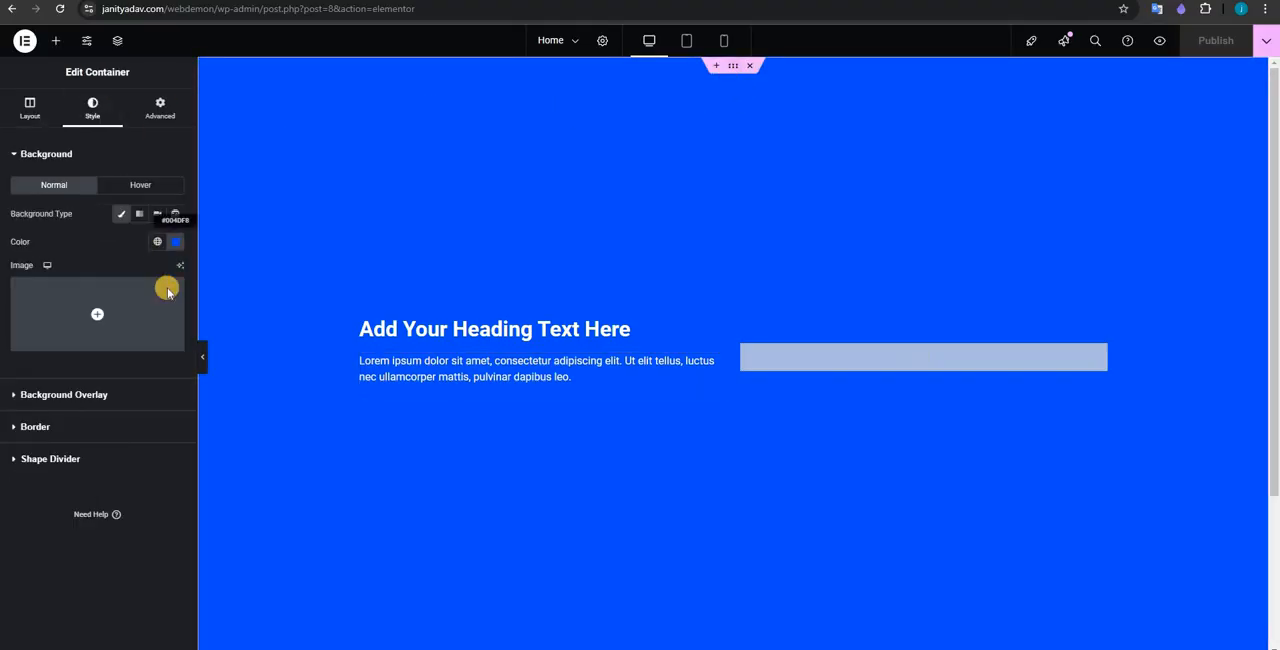
text(#f8f8f8)
Step: Sample the blue #0071dc from the digitaljanit.in hero heading and apply it as the Home page heading's text color
click(443, 329)
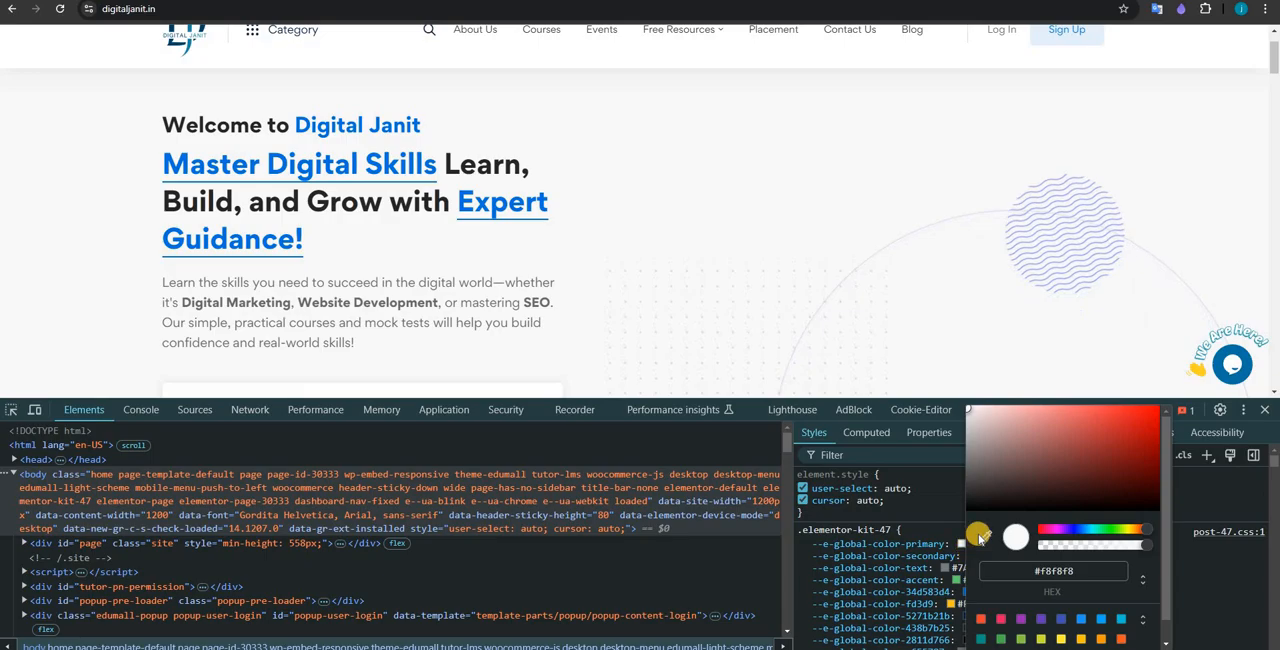
click(981, 536)
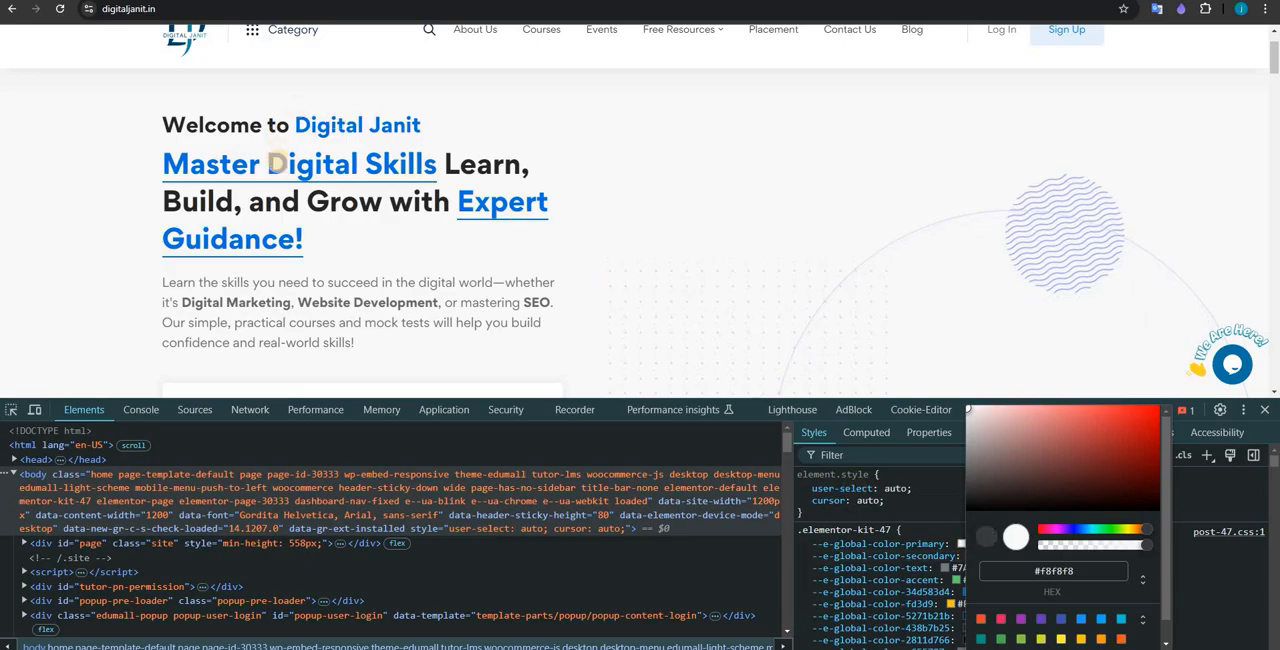
click(268, 164)
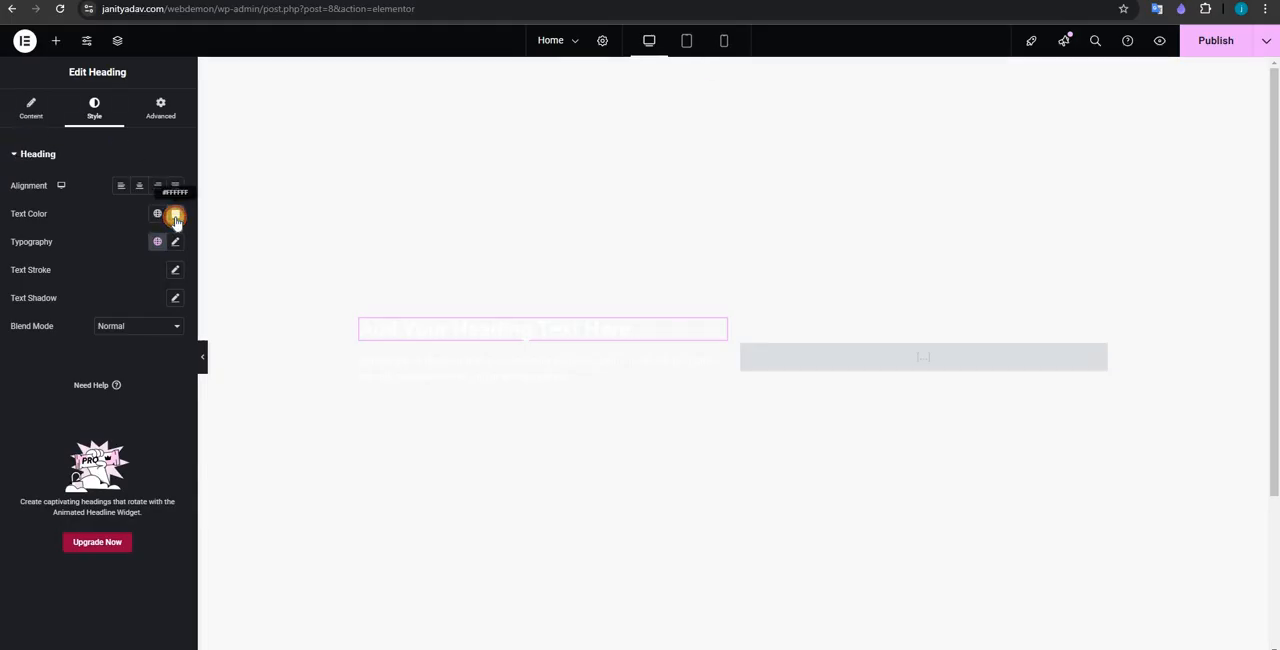
click(175, 216)
click(491, 126)
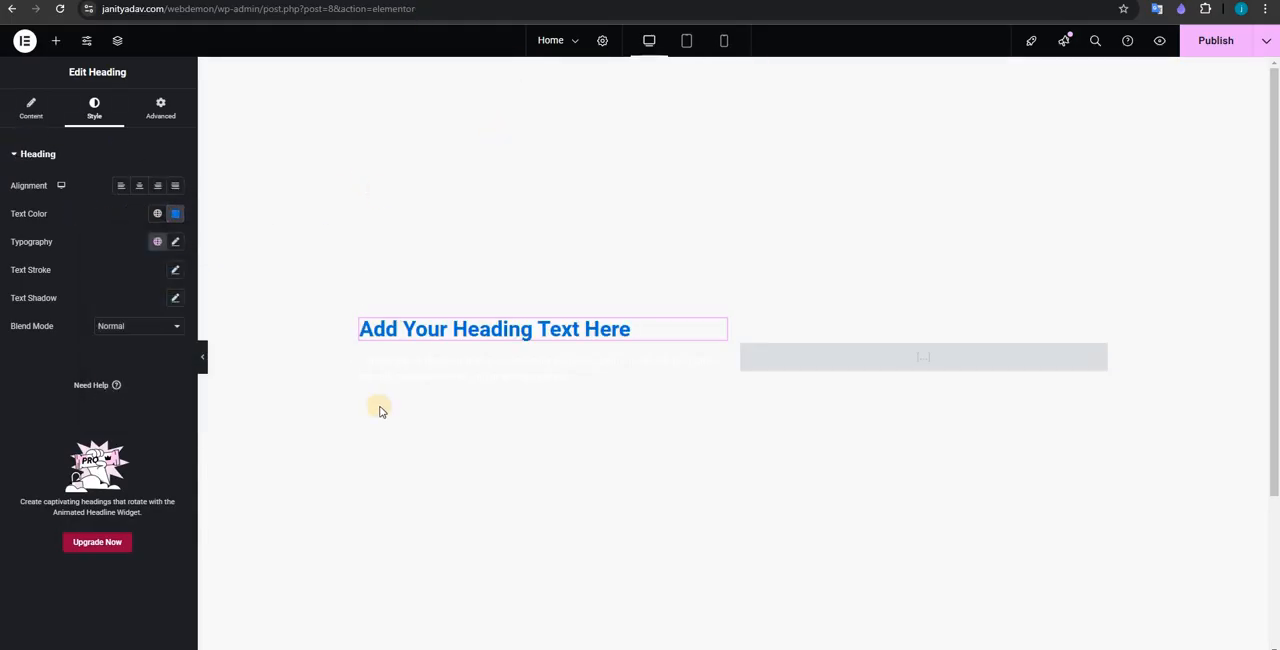
Step: Set the text color of the lorem ipsum paragraph below the heading to the same sampled blue #0071dc
click(356, 368)
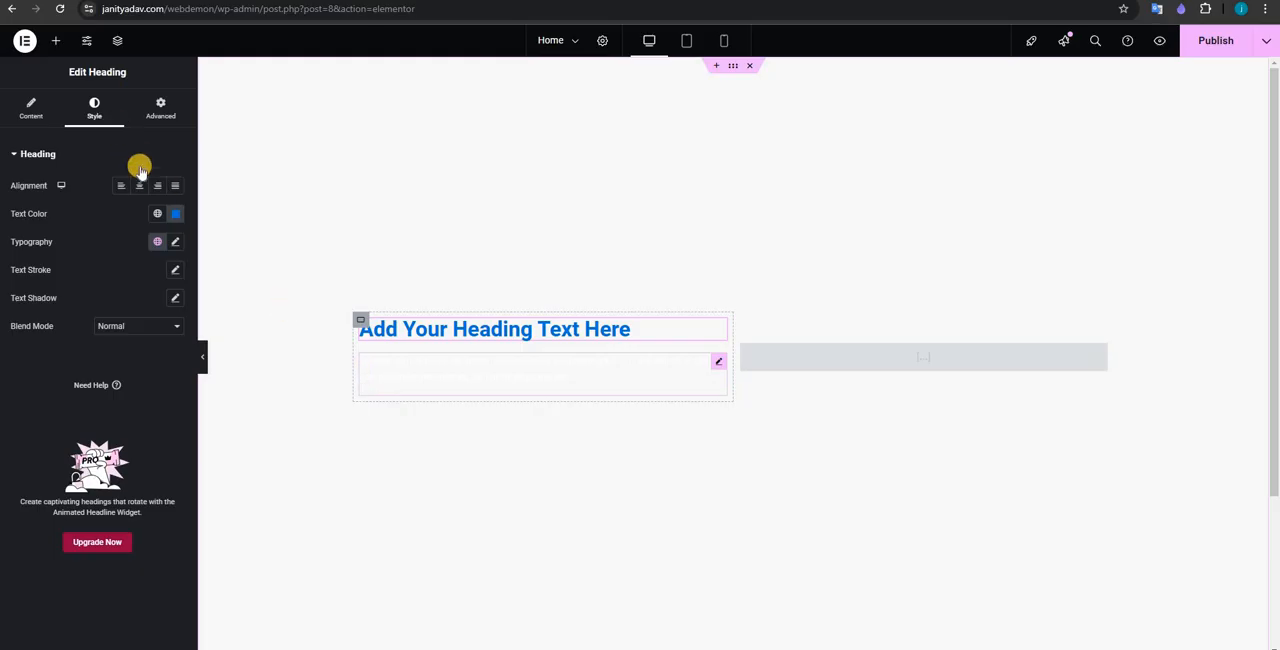
click(175, 213)
drag(131, 405, 109, 407)
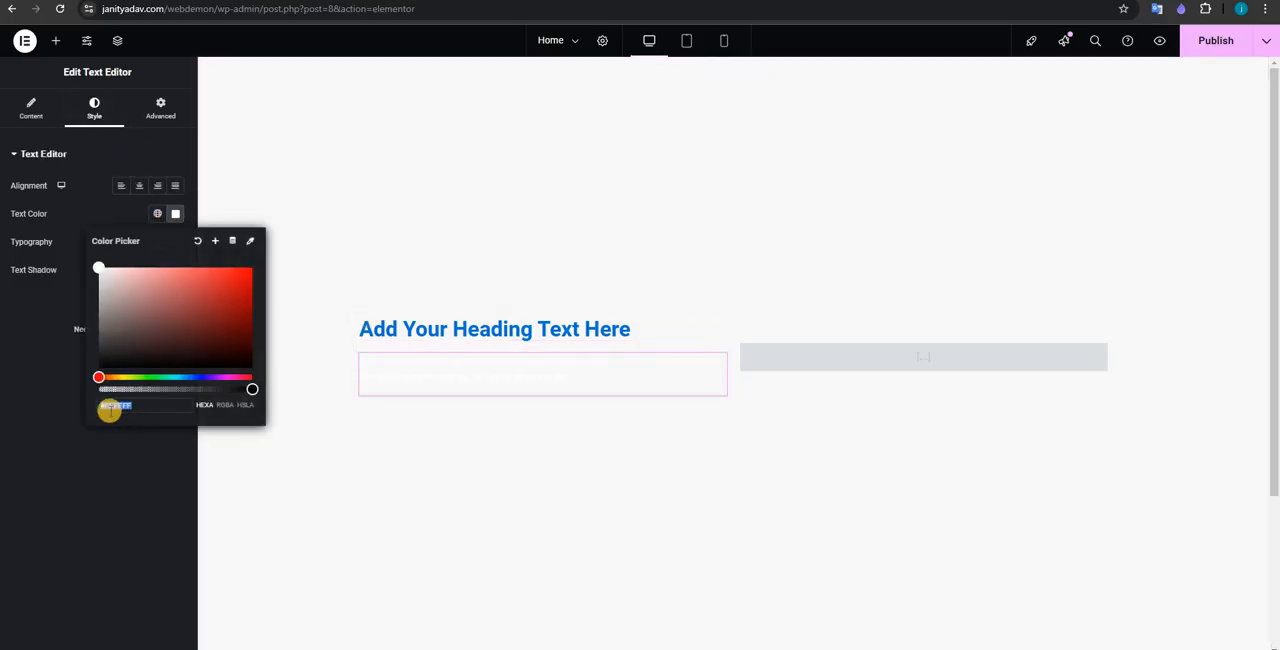
key(ctrl+v)
click(975, 30)
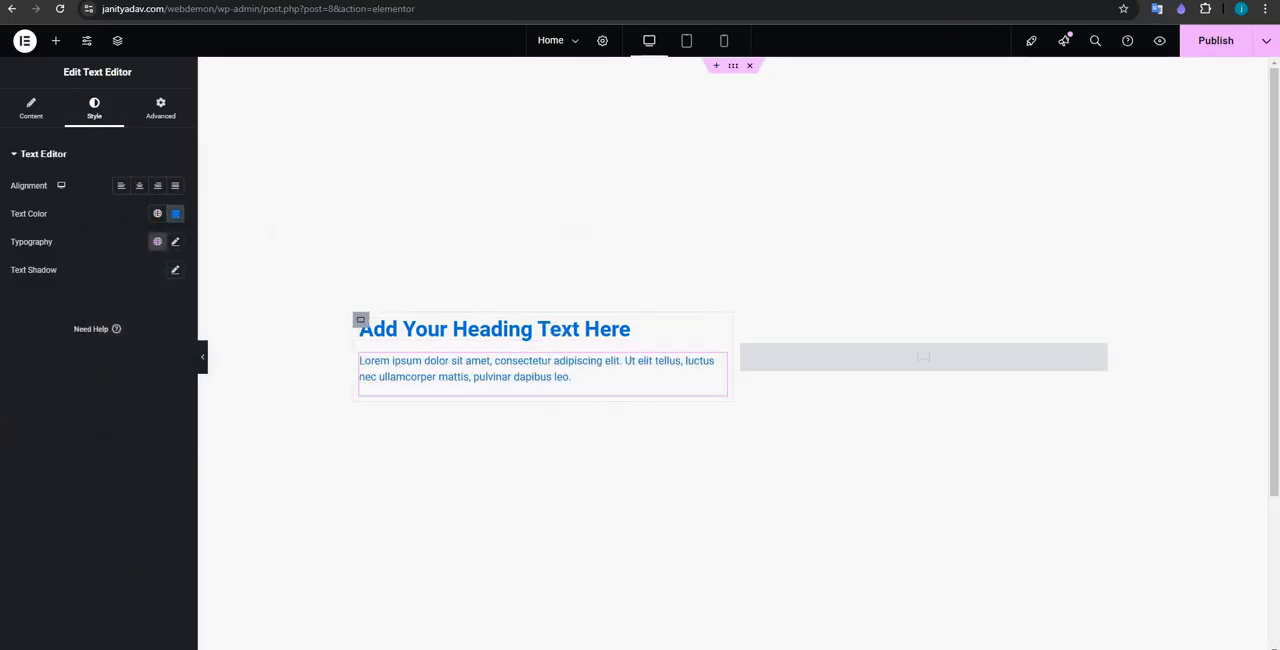
Step: Inspect the hero description paragraph on digitaljanit.in in the developer tools and copy its full paragraph element
key(ctrl+Tab)
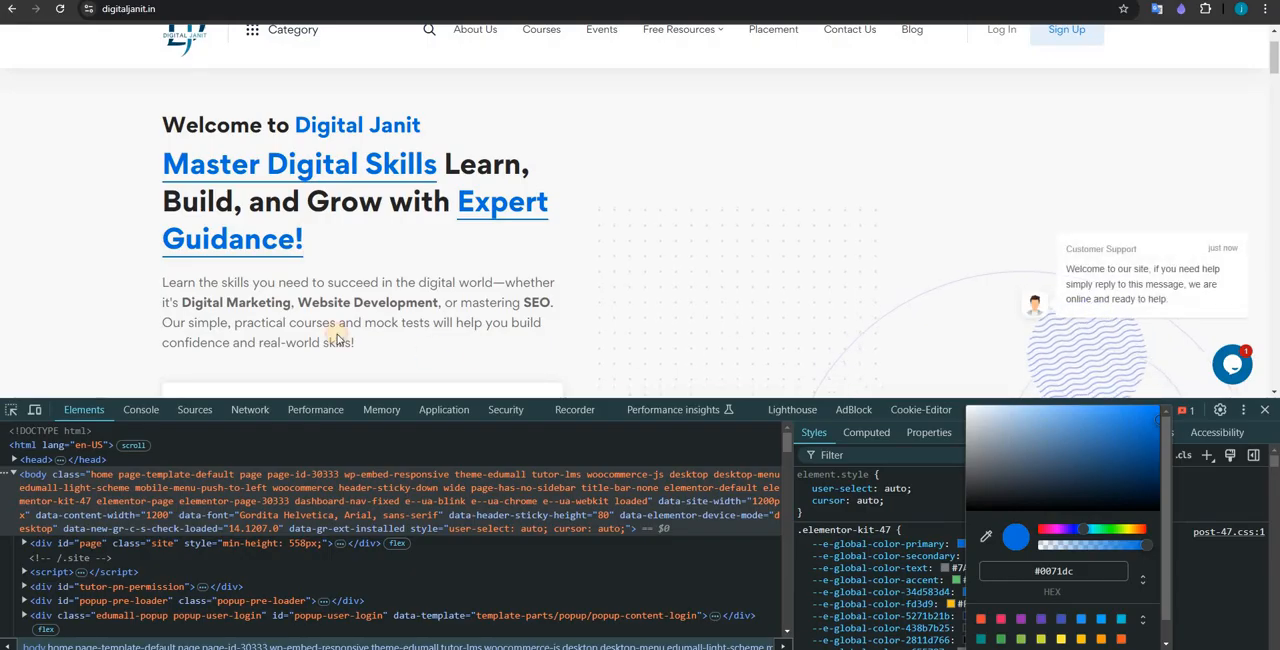
drag(142, 289, 90, 440)
click(11, 410)
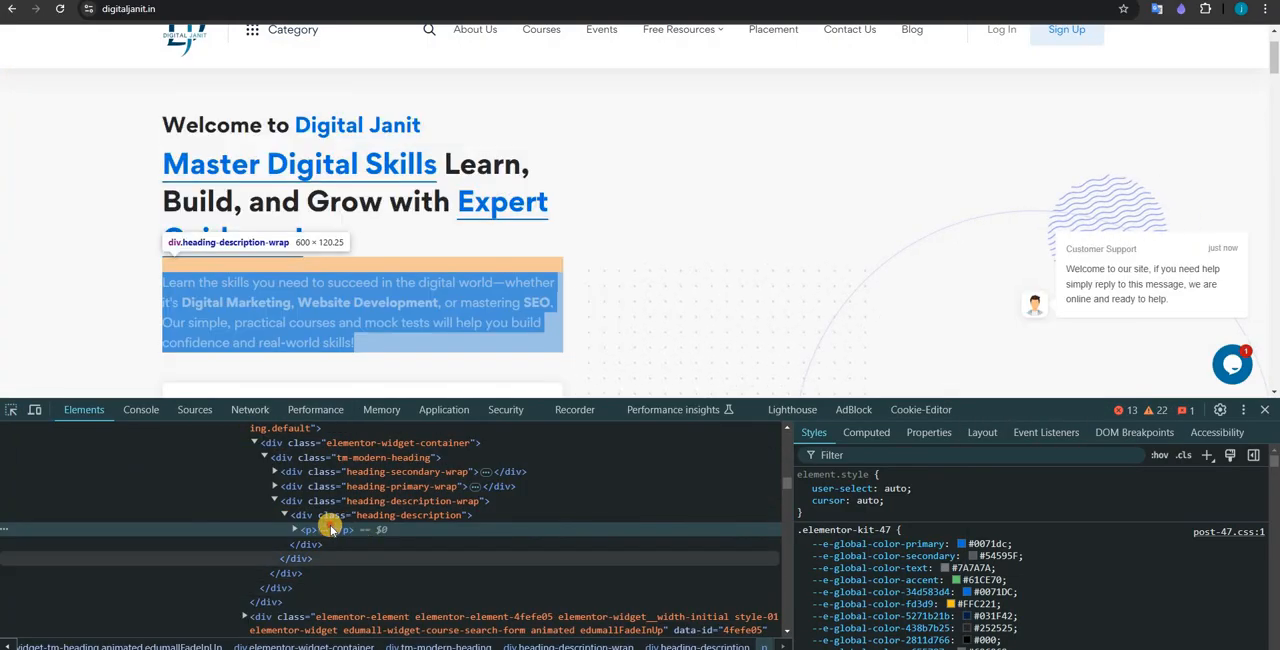
click(331, 535)
click(331, 531)
click(333, 546)
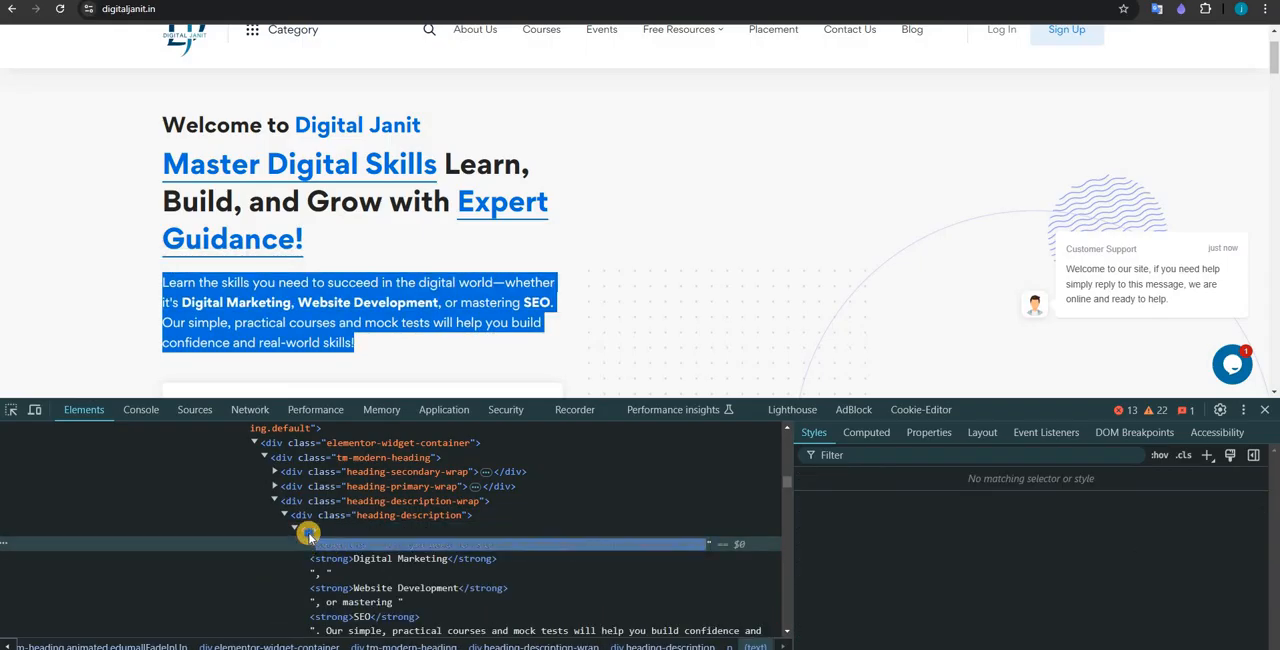
right_click(306, 529)
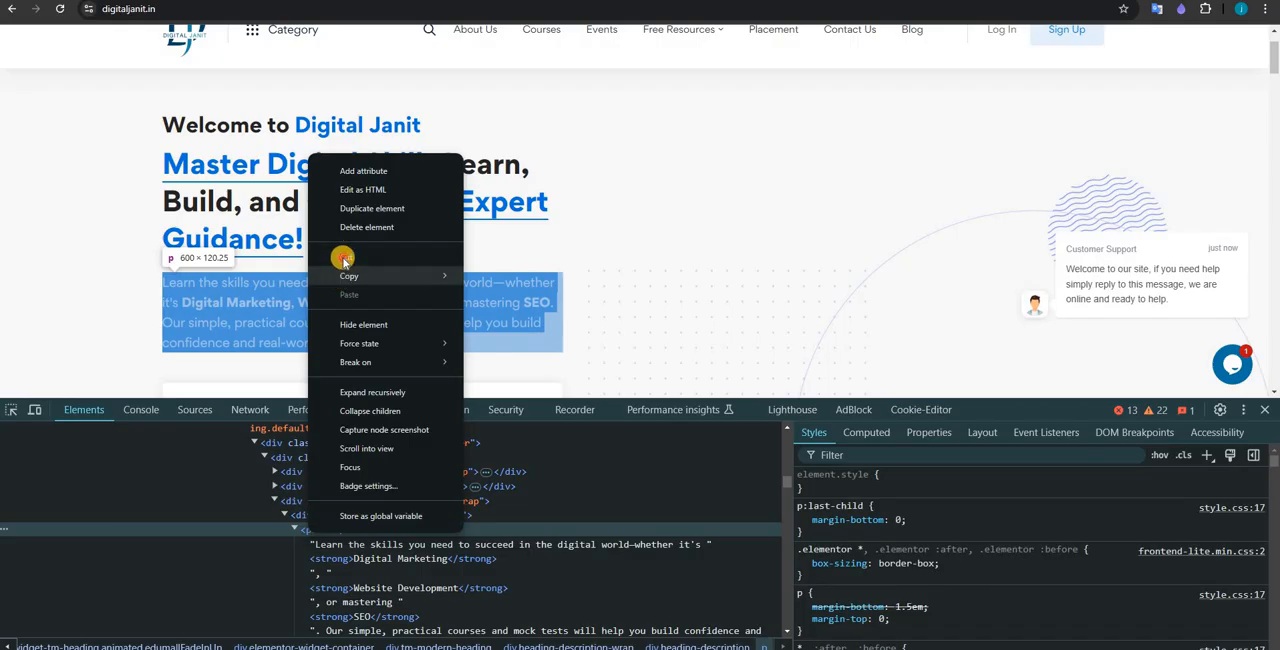
mouse_move(343, 276)
key(Escape)
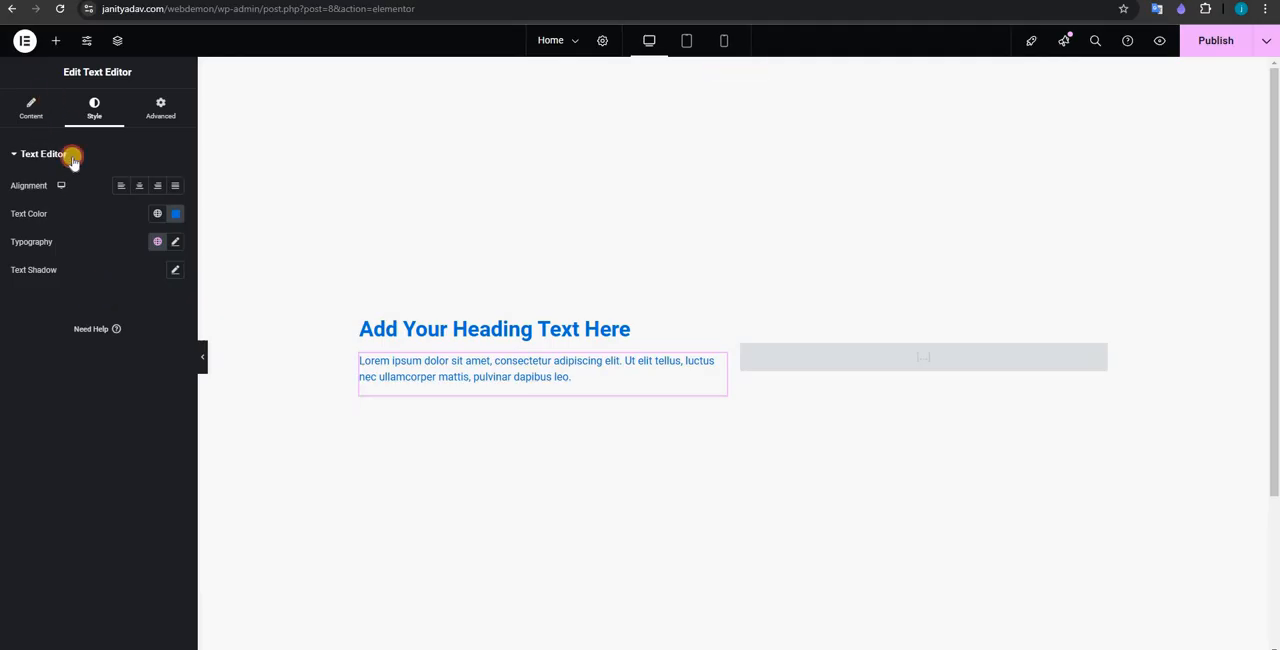
Step: Replace the lorem ipsum text with the copied paragraph HTML in the text editor's code mode and return to visual mode
click(31, 108)
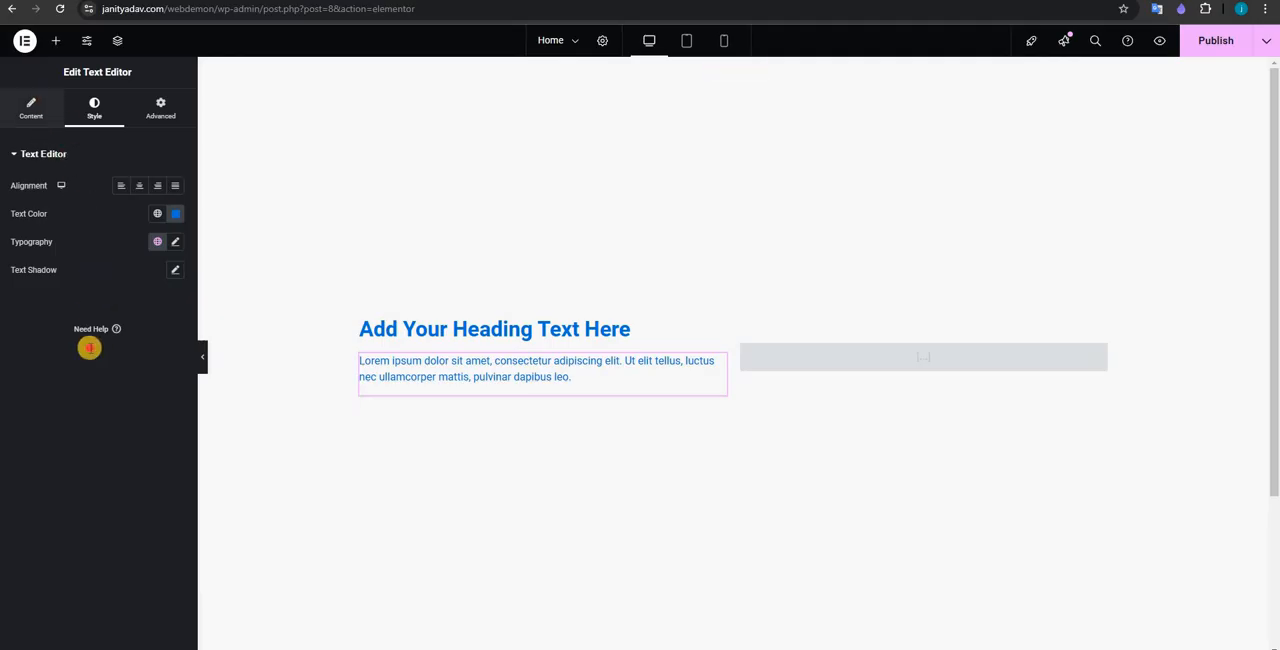
triple_click(77, 332)
key(ctrl+v)
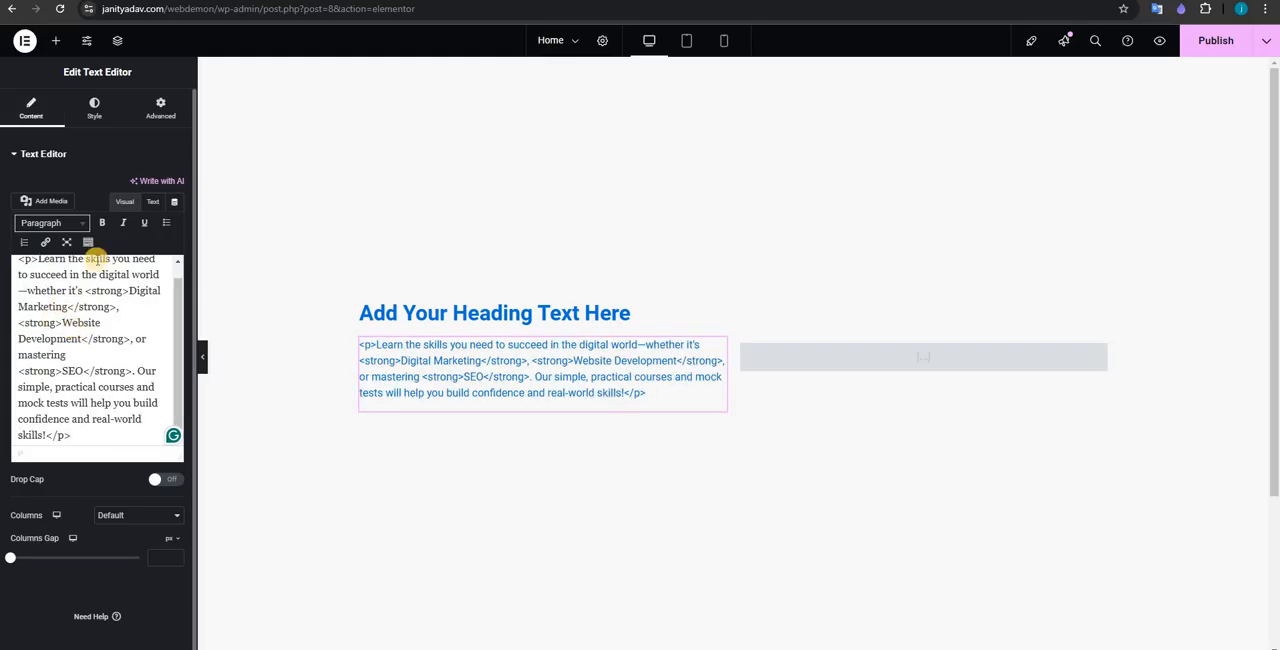
click(153, 201)
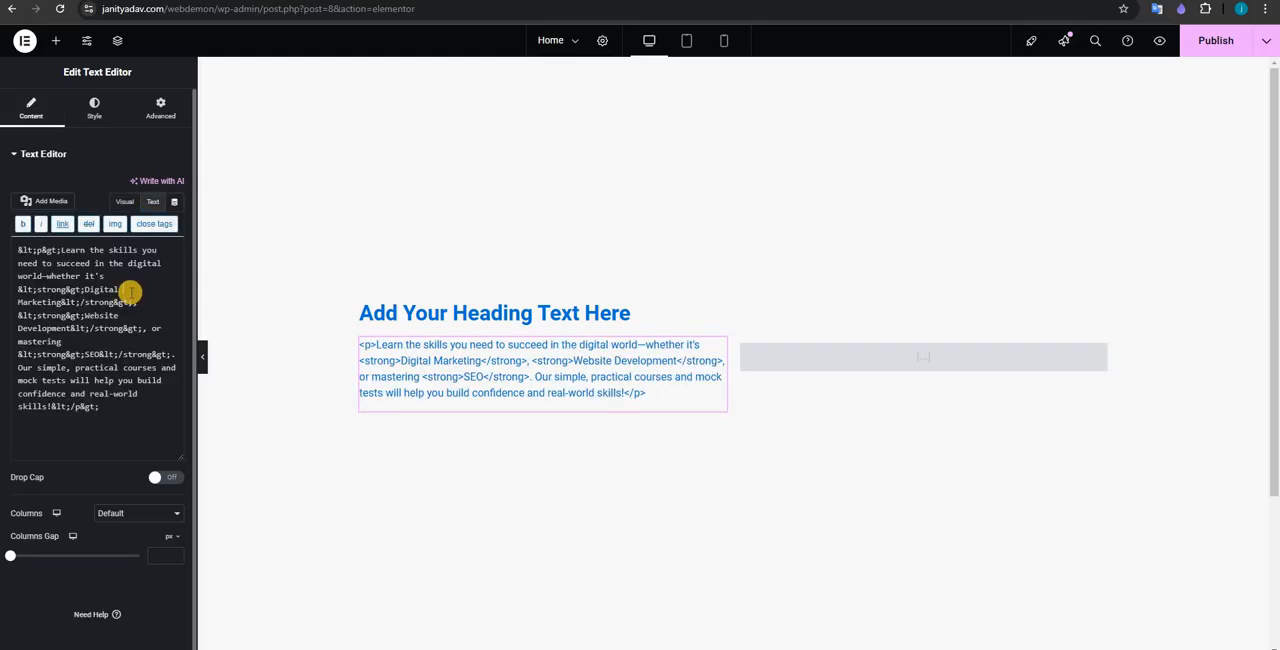
key(ctrl+a)
key(ctrl+v)
click(121, 203)
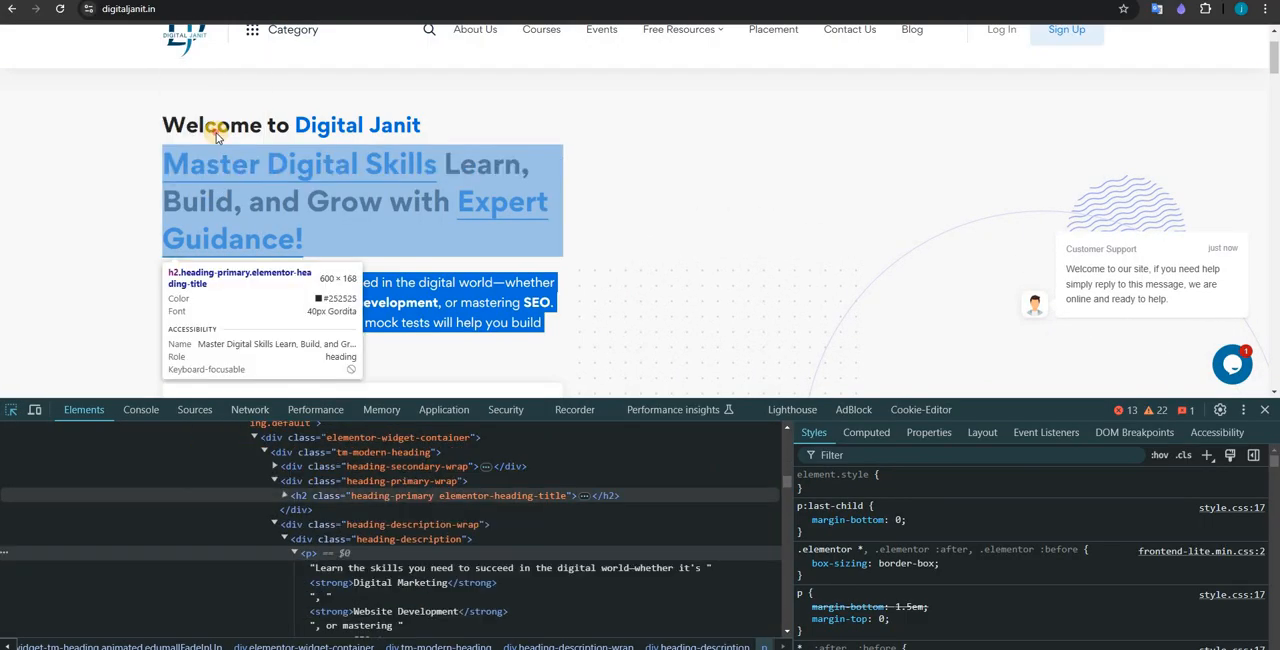
Step: Inspect the "Welcome to Digital Janit" h3 heading on digitaljanit.in, expand it and copy its element
click(214, 129)
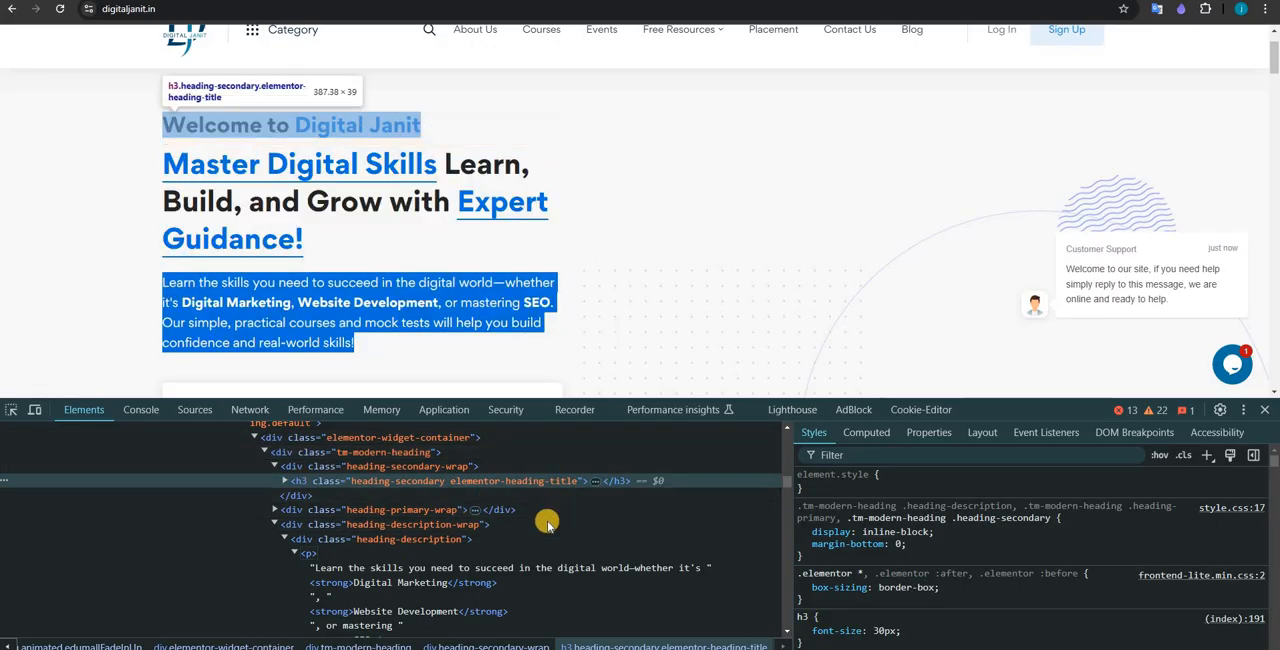
click(597, 482)
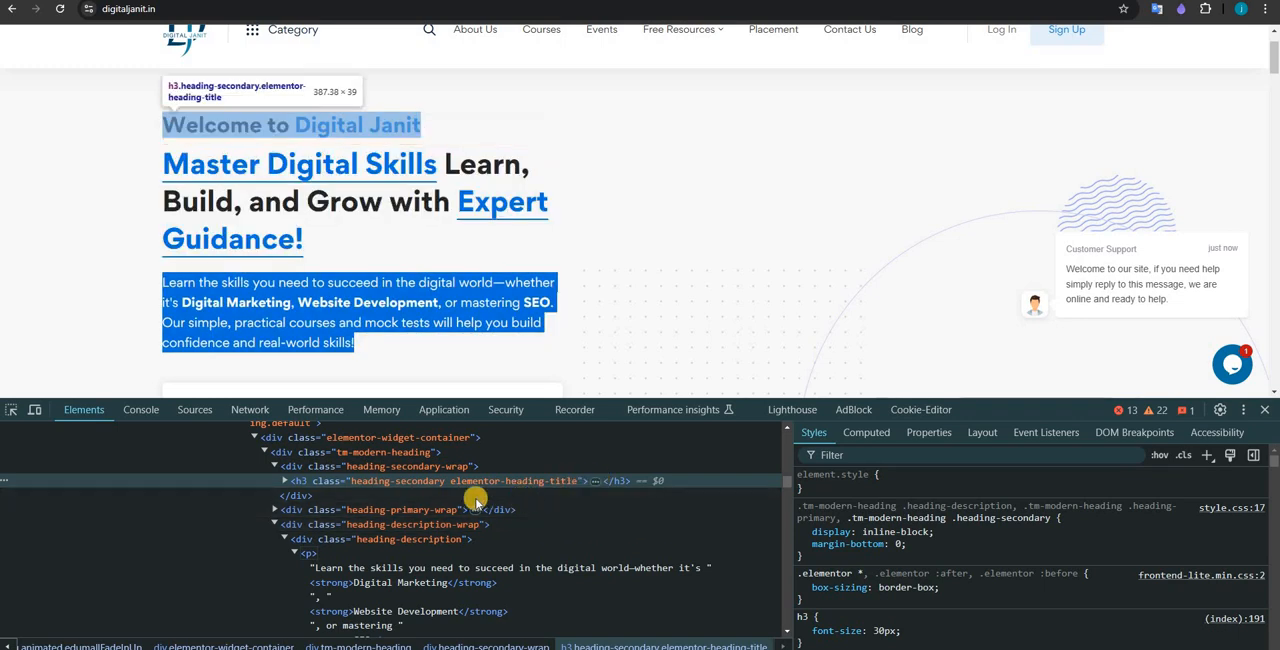
right_click(352, 482)
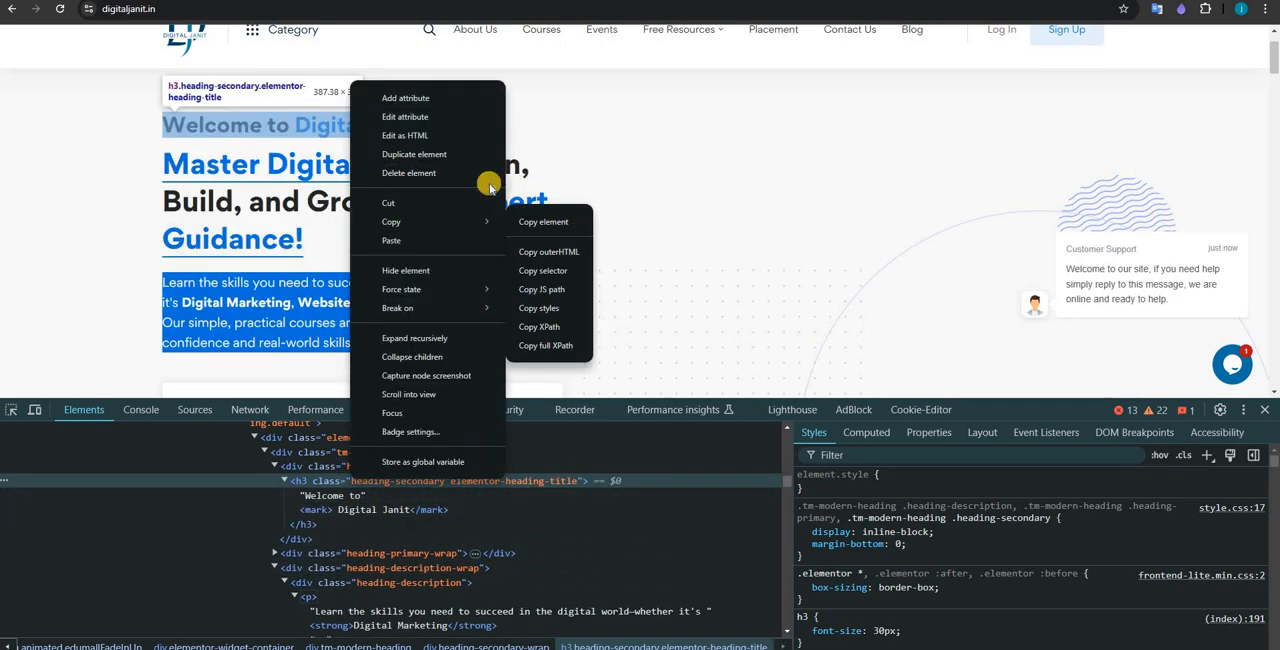
key(Escape)
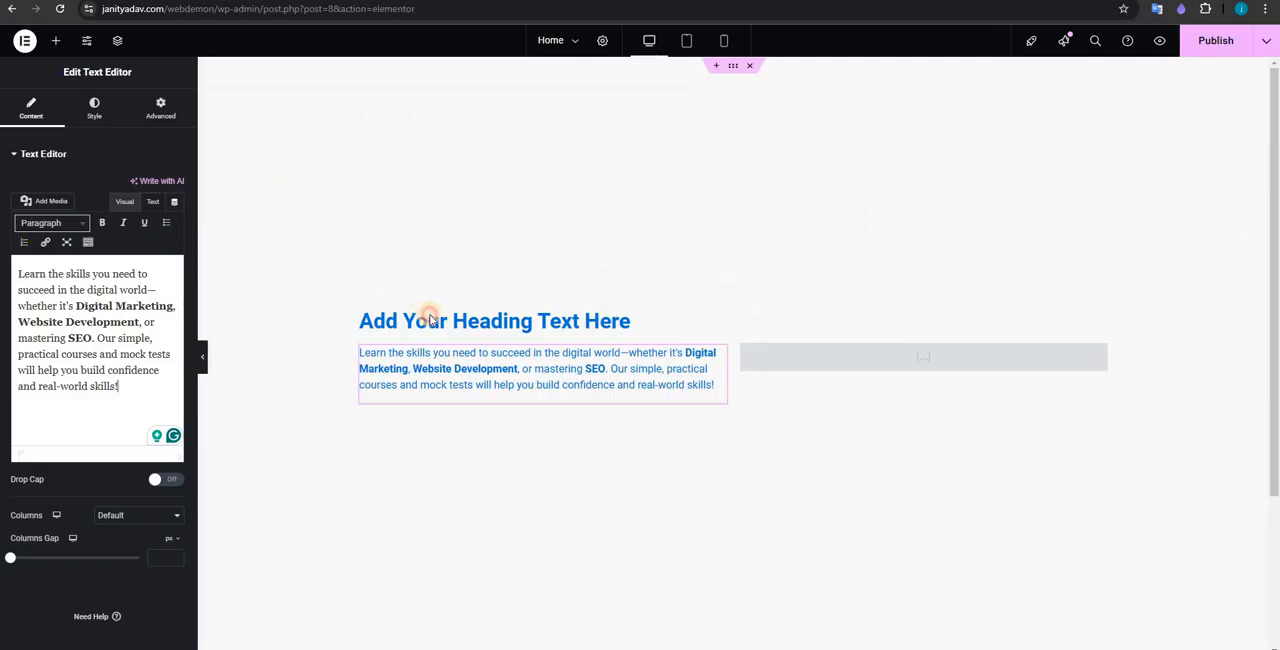
Step: Replace the heading widget's title with the copied "Welcome to Digital Janit" h3 HTML
click(425, 316)
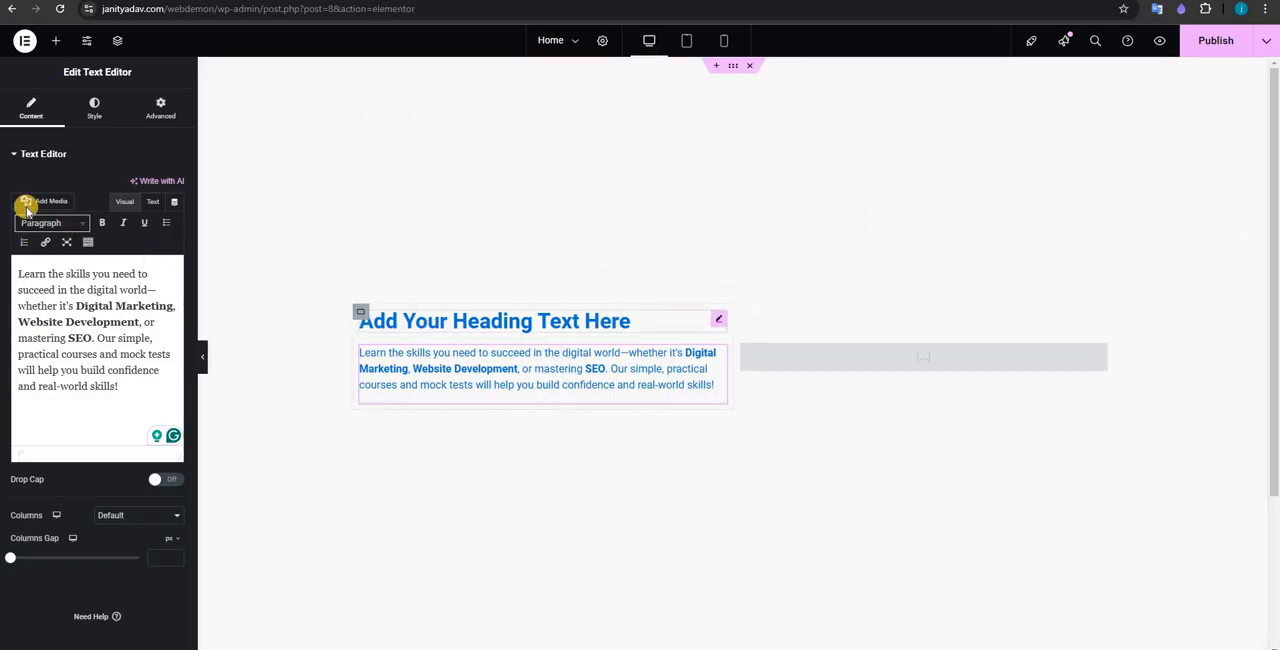
click(30, 120)
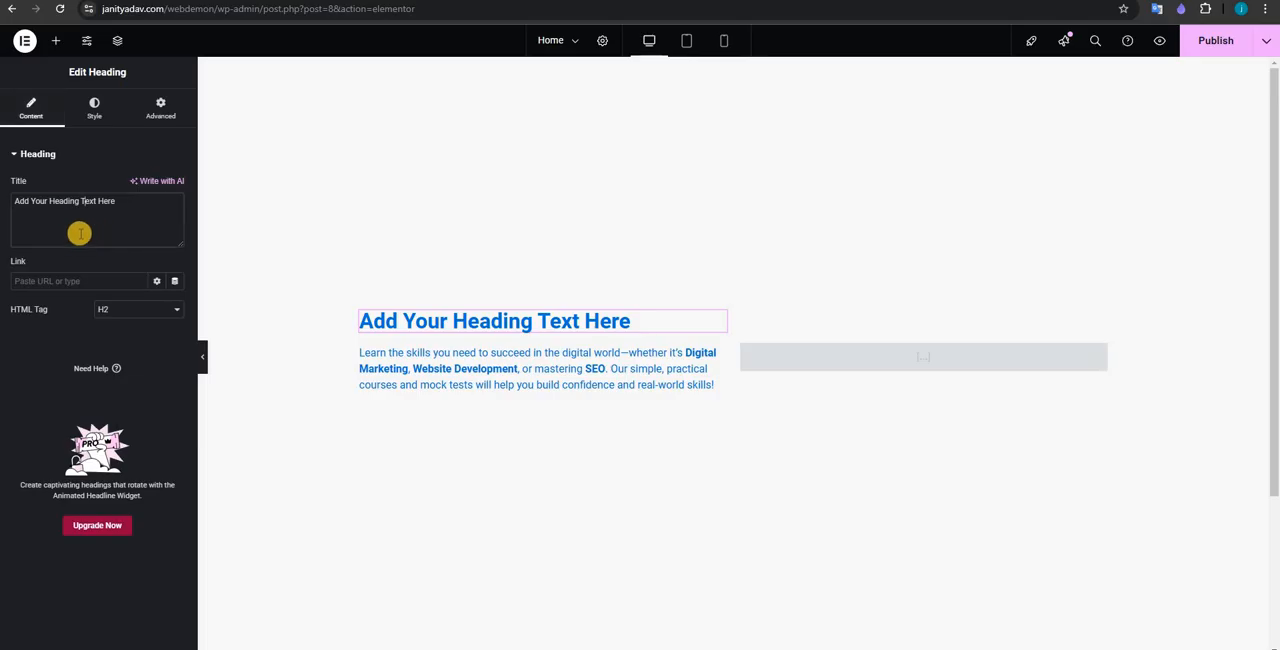
triple_click(52, 224)
key(ctrl+v)
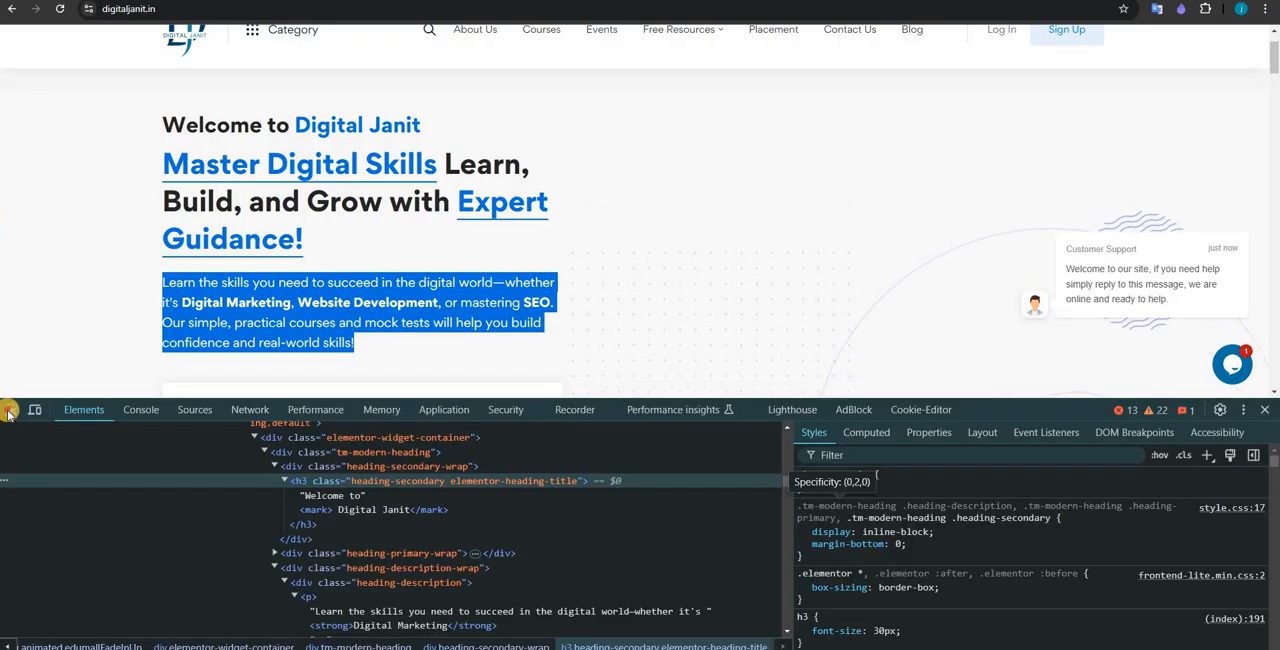
Step: Inspect the "Master Digital Skills Learn, Build, and Grow with Expert Guidance!" h2 on digitaljanit.in and copy its element
click(8, 413)
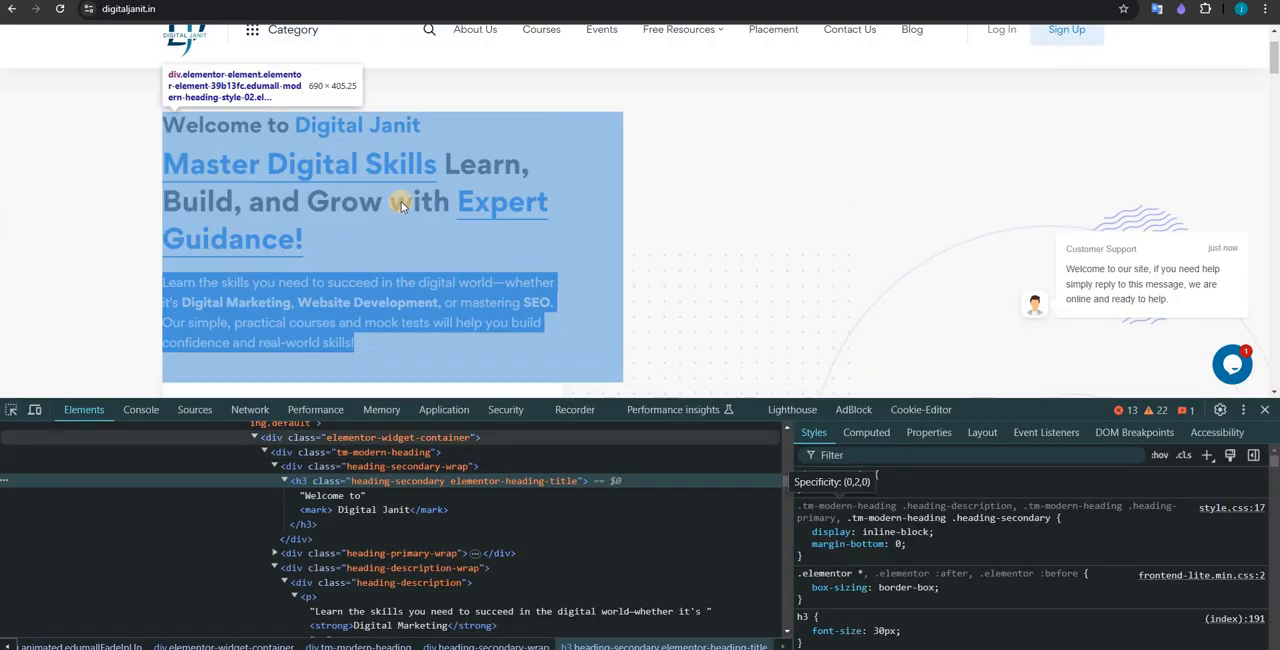
click(401, 207)
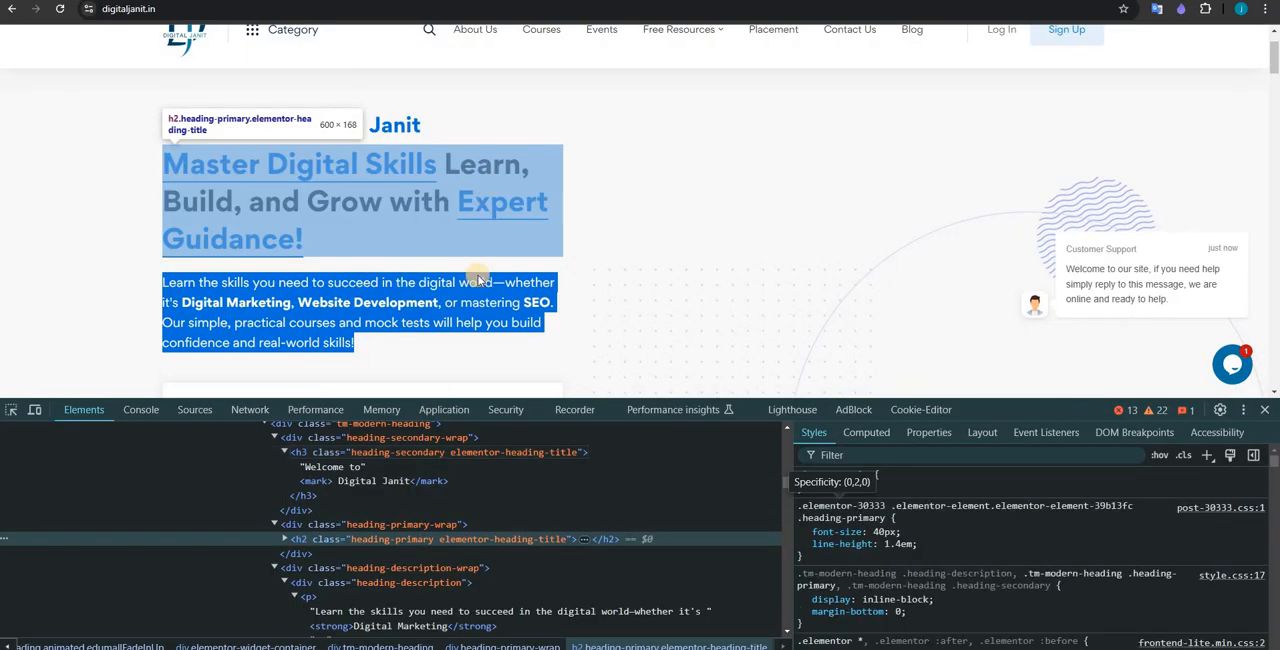
right_click(418, 539)
click(474, 260)
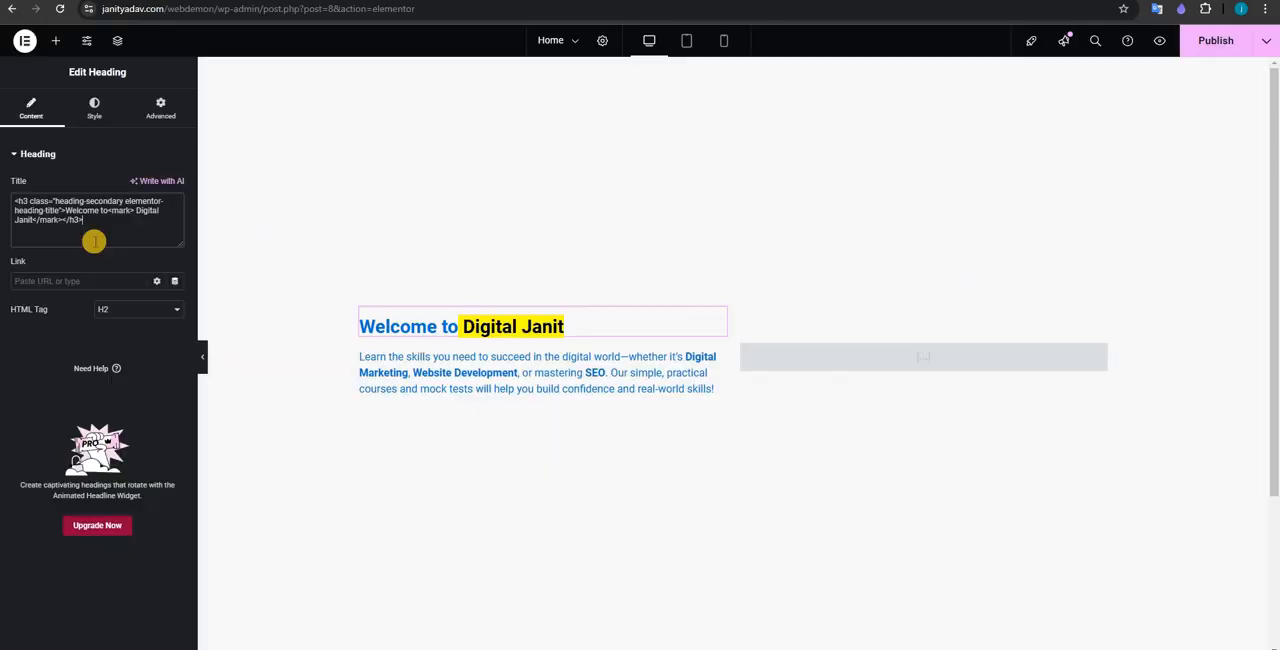
Step: Append the copied "Master Digital Skills" h2 HTML to the heading's title below the h3 code and publish the page
key(ctrl+v)
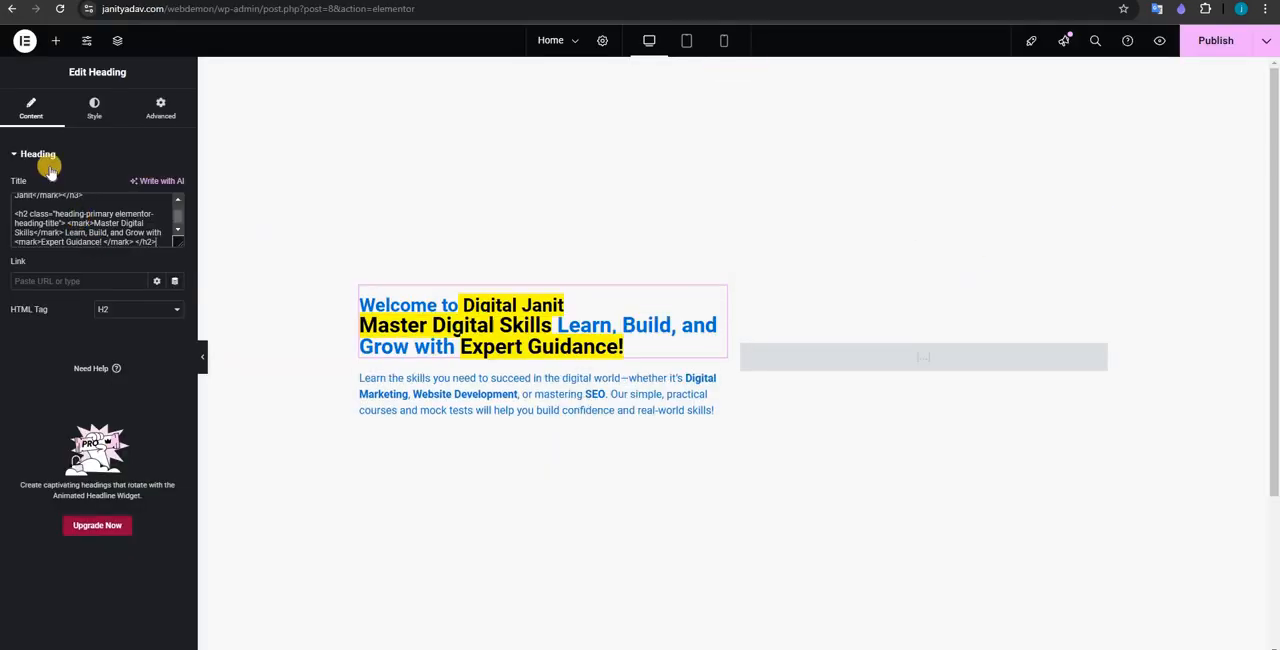
click(46, 150)
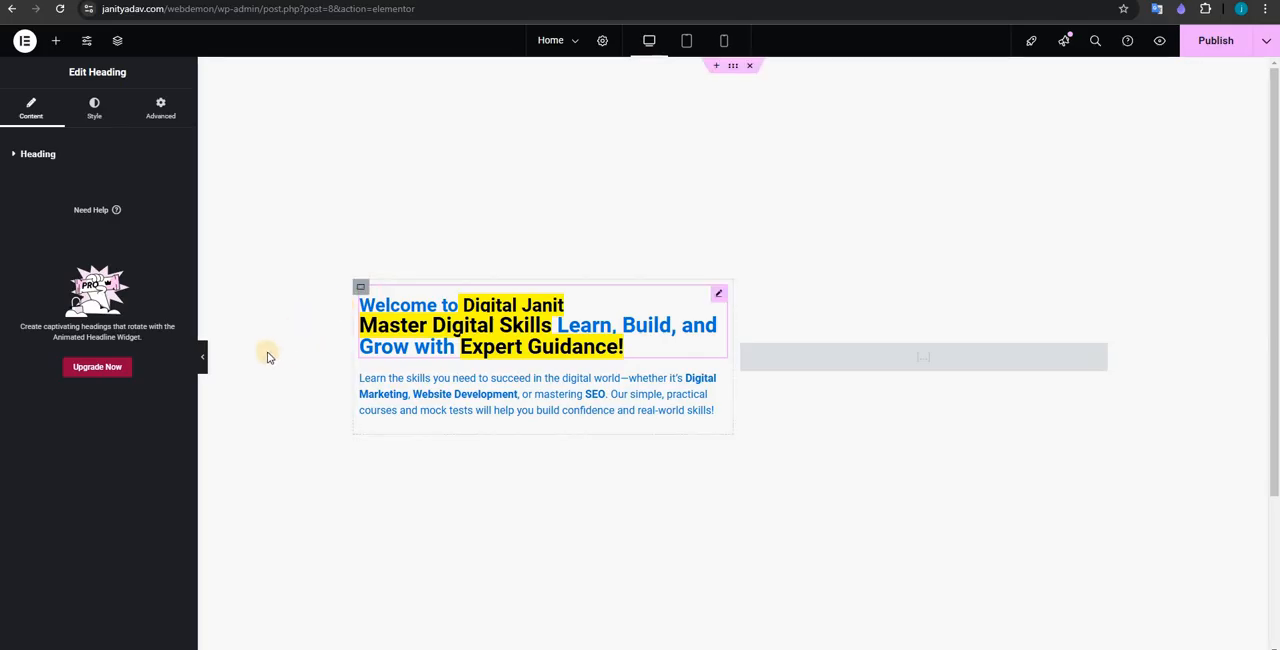
click(1222, 48)
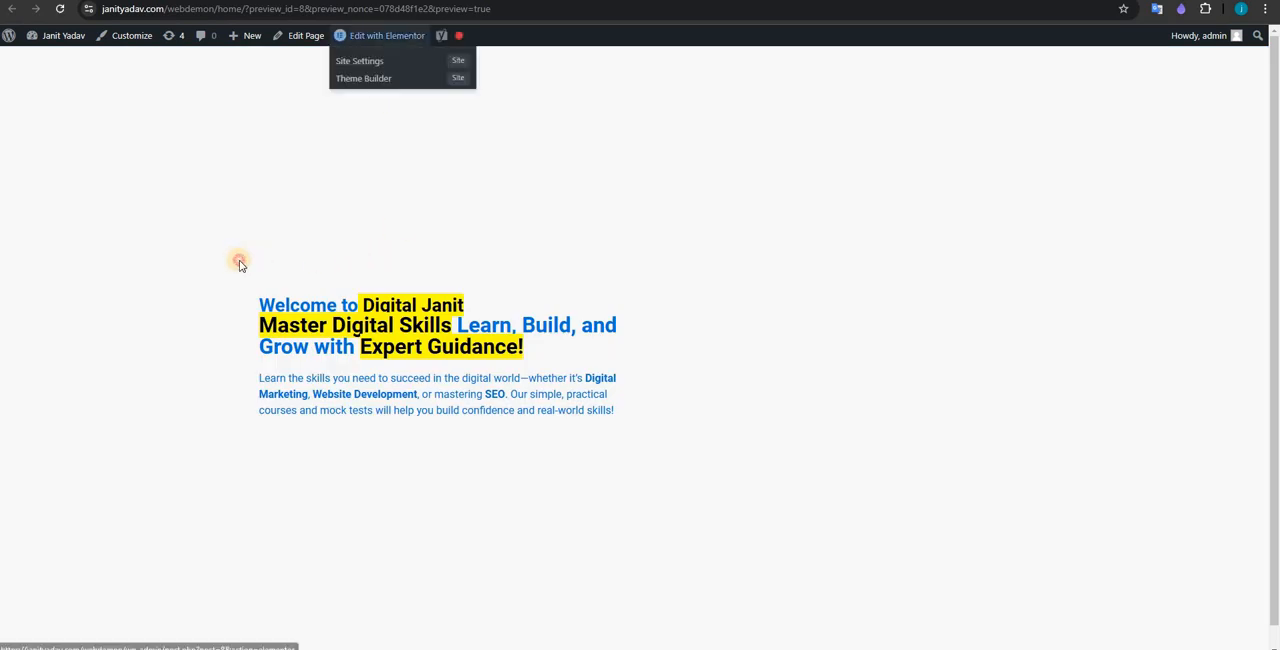
Step: Check the heading and paragraph text in the Home page preview and return to the Elementor editor
drag(592, 463, 318, 384)
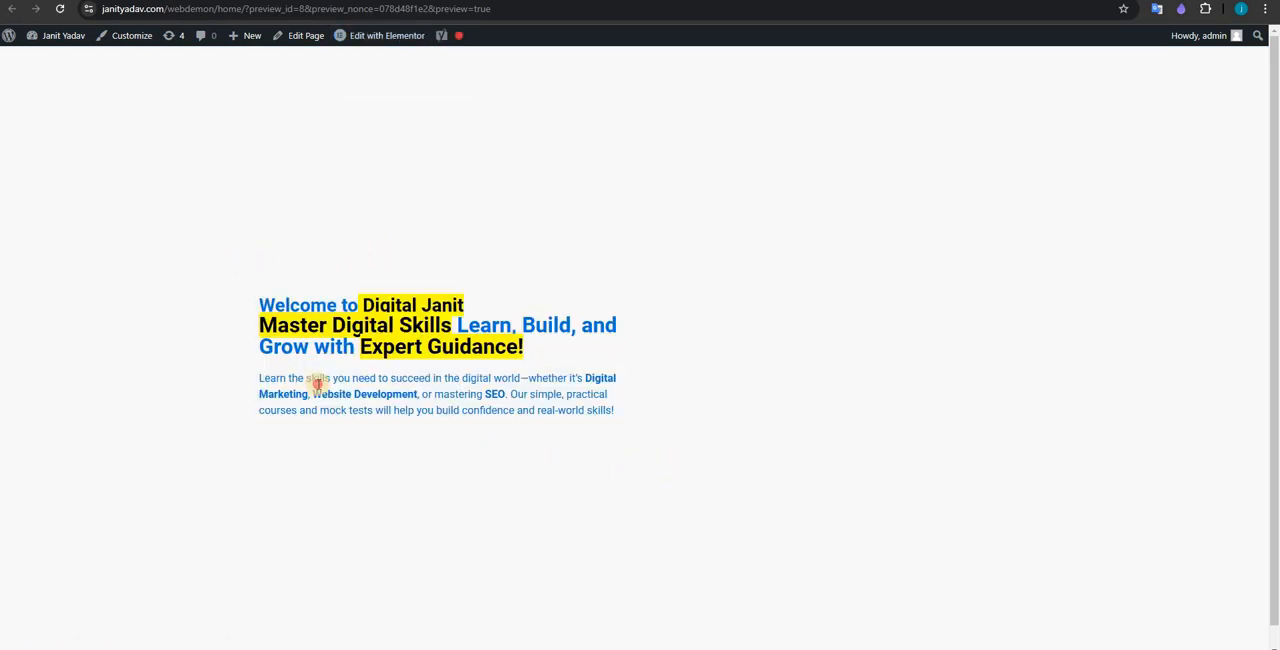
drag(229, 301, 149, 77)
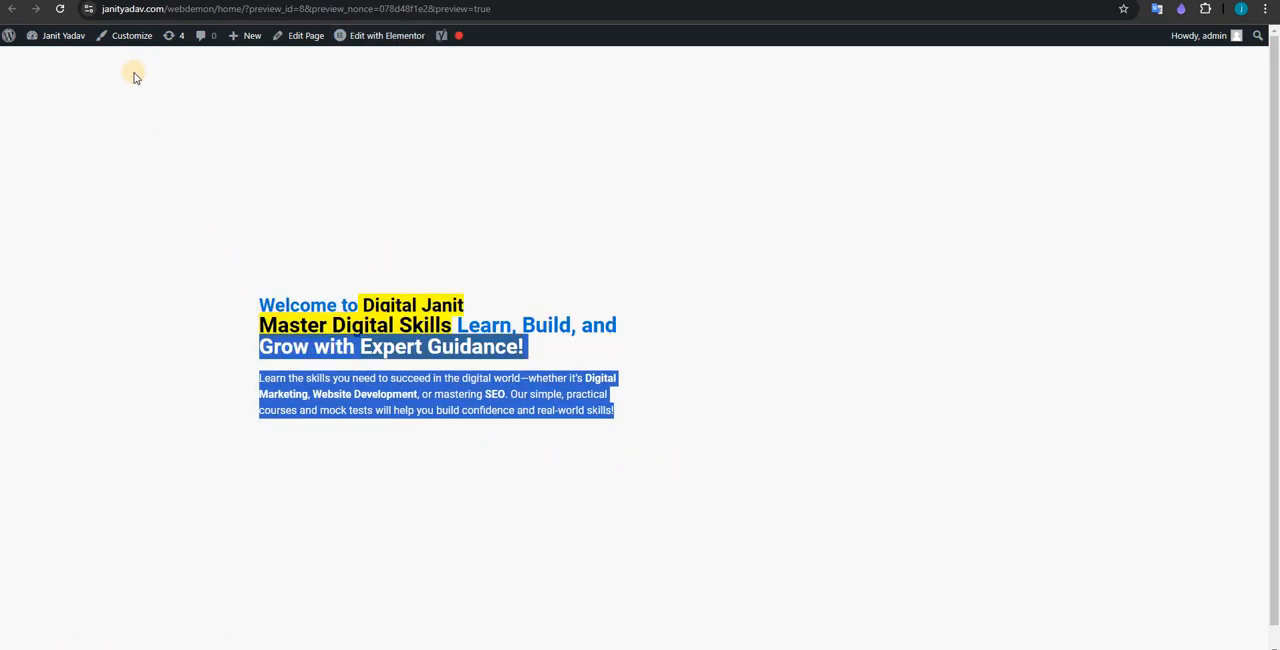
click(125, 1)
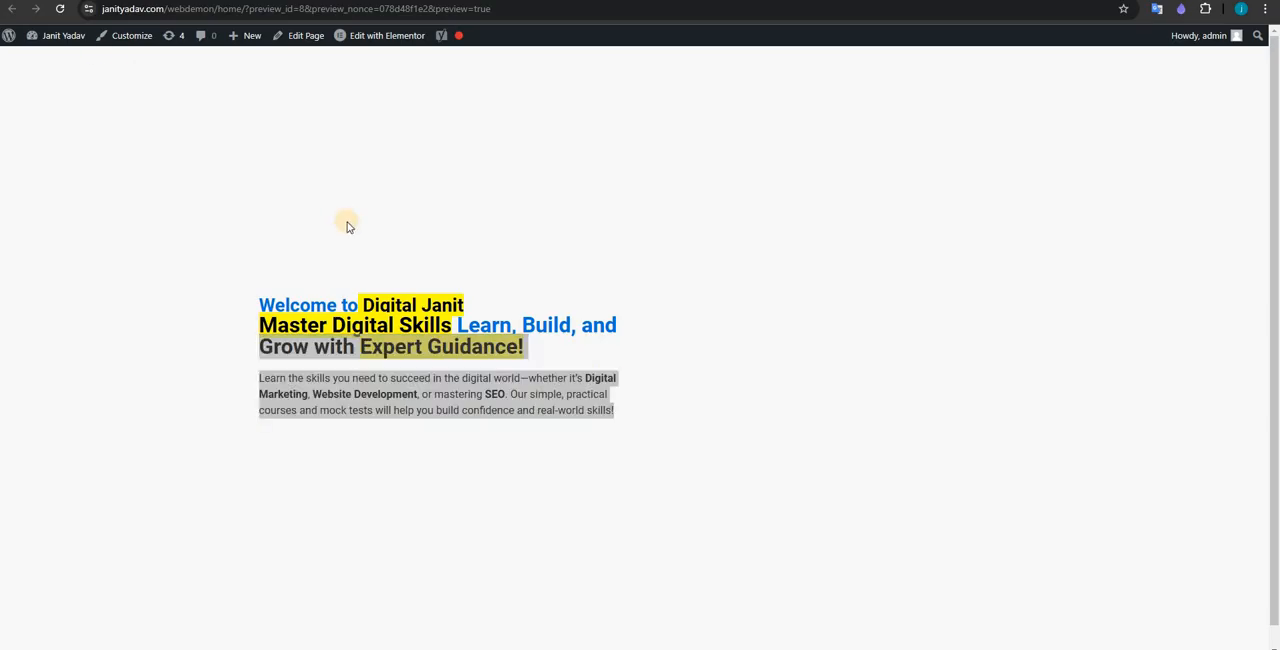
click(240, 391)
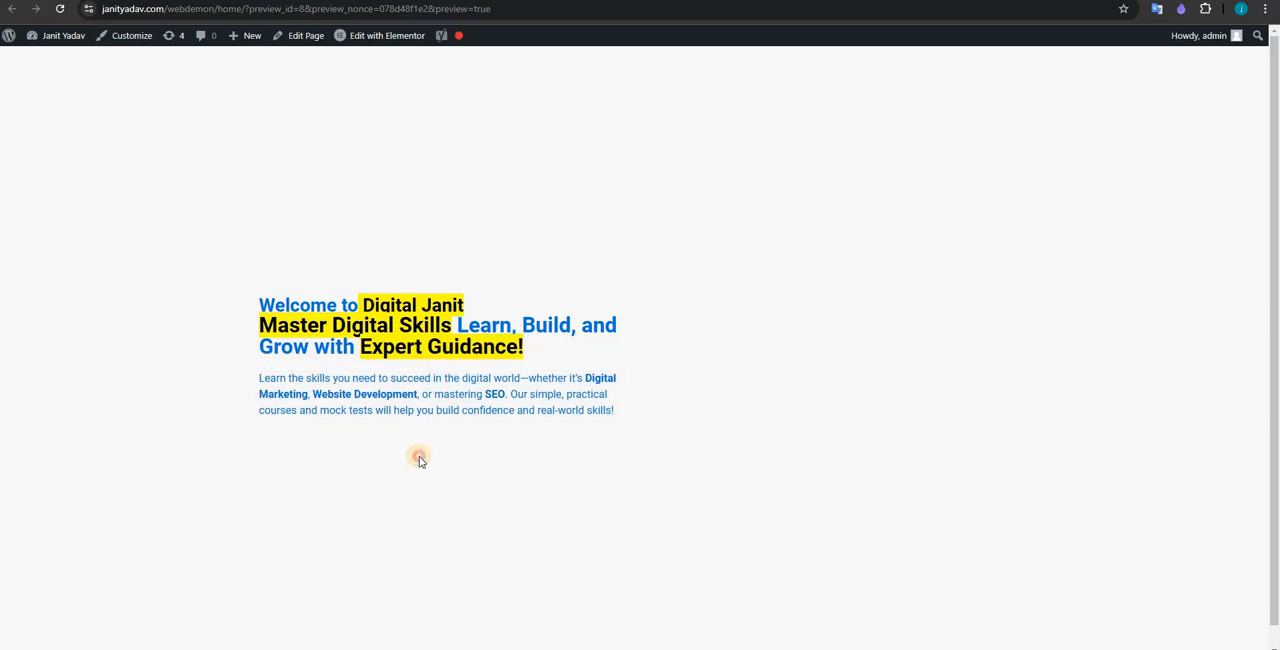
drag(420, 459, 251, 340)
drag(510, 346, 435, 17)
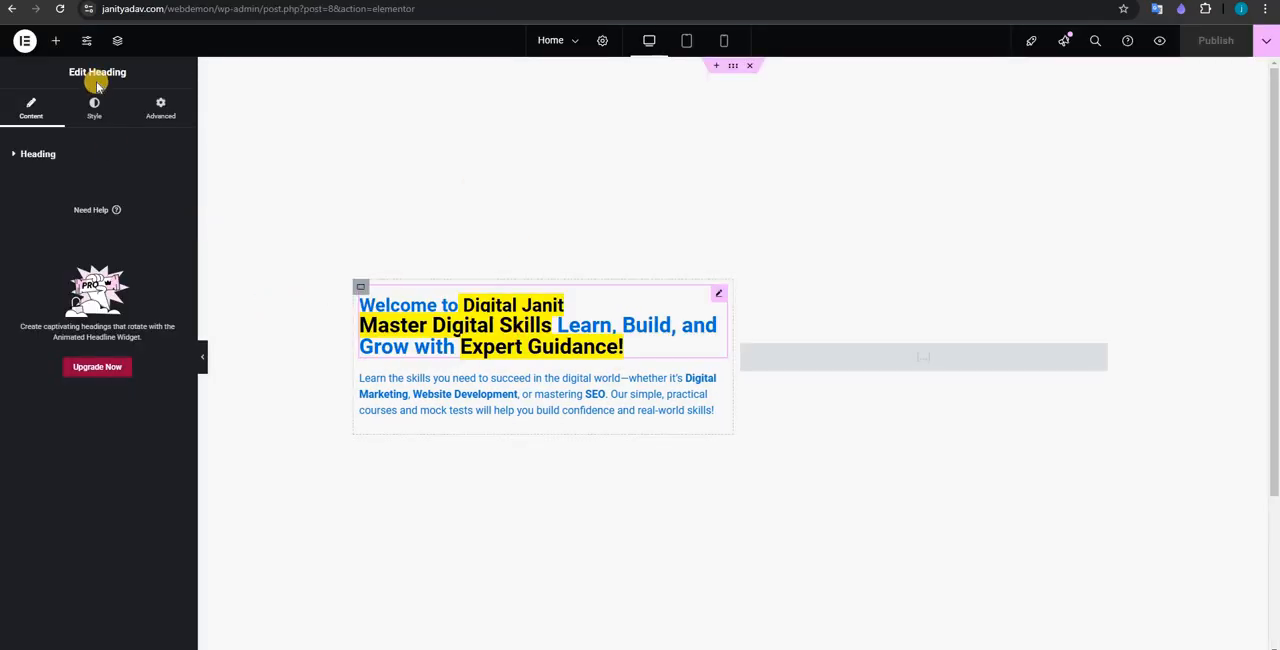
Step: Set the heading's typography to a 50 px font size and a 74 px line height
click(95, 102)
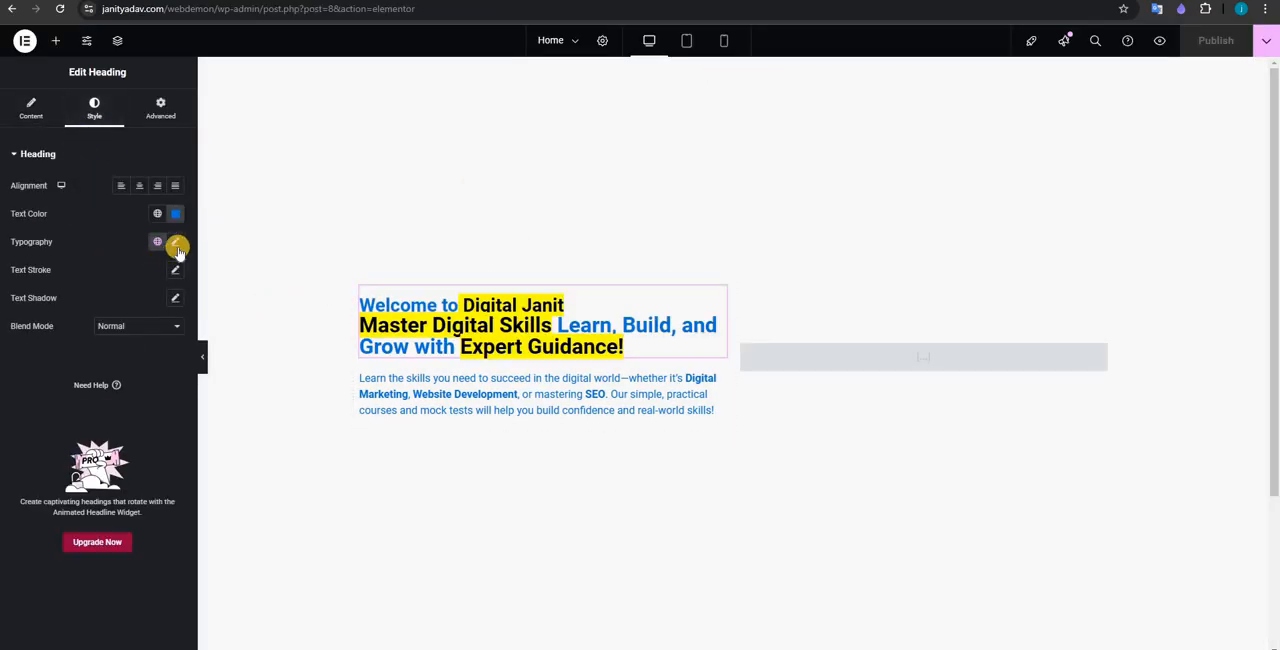
click(168, 243)
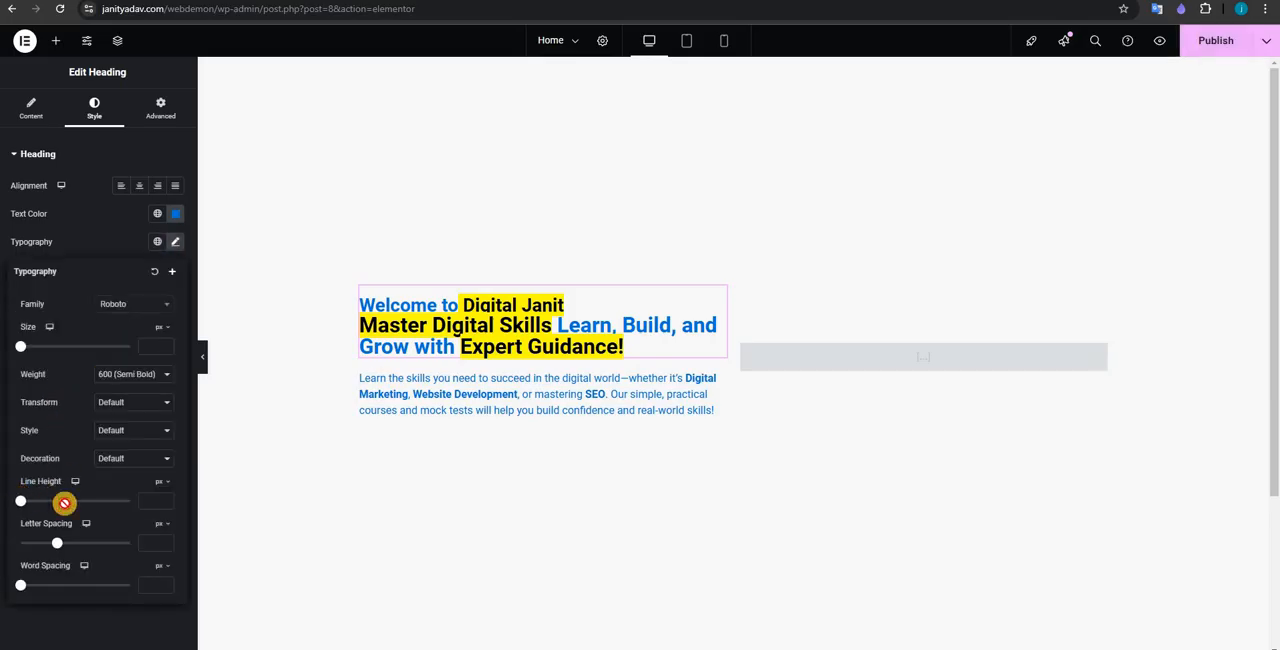
mouse_move(63, 503)
mouse_down()
mouse_move(94, 503)
mouse_move(76, 503)
mouse_up()
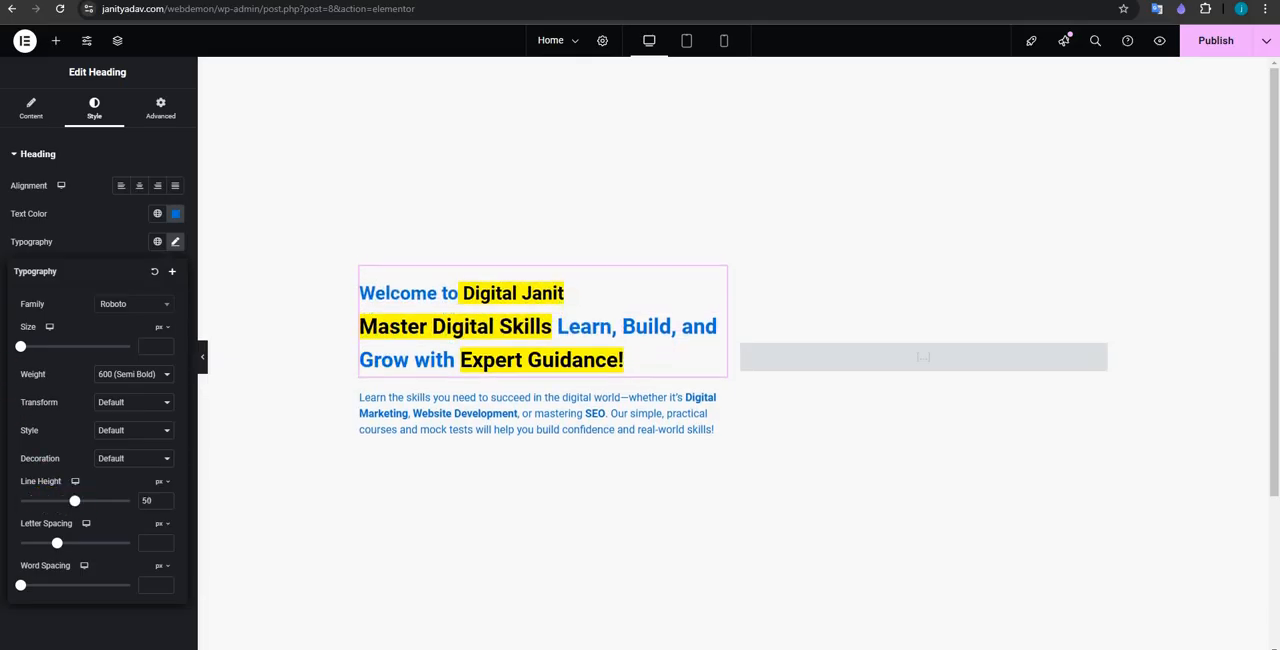
click(51, 347)
mouse_move(62, 350)
mouse_down()
mouse_move(43, 348)
mouse_move(54, 349)
mouse_up()
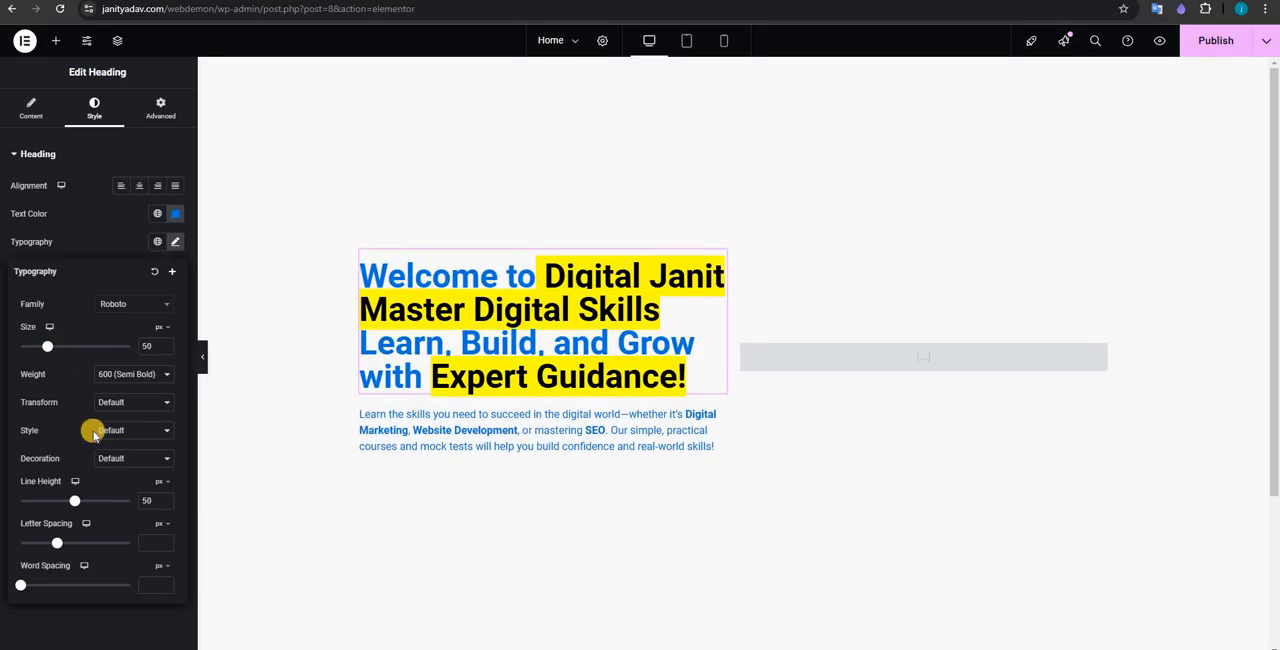
drag(92, 503, 101, 502)
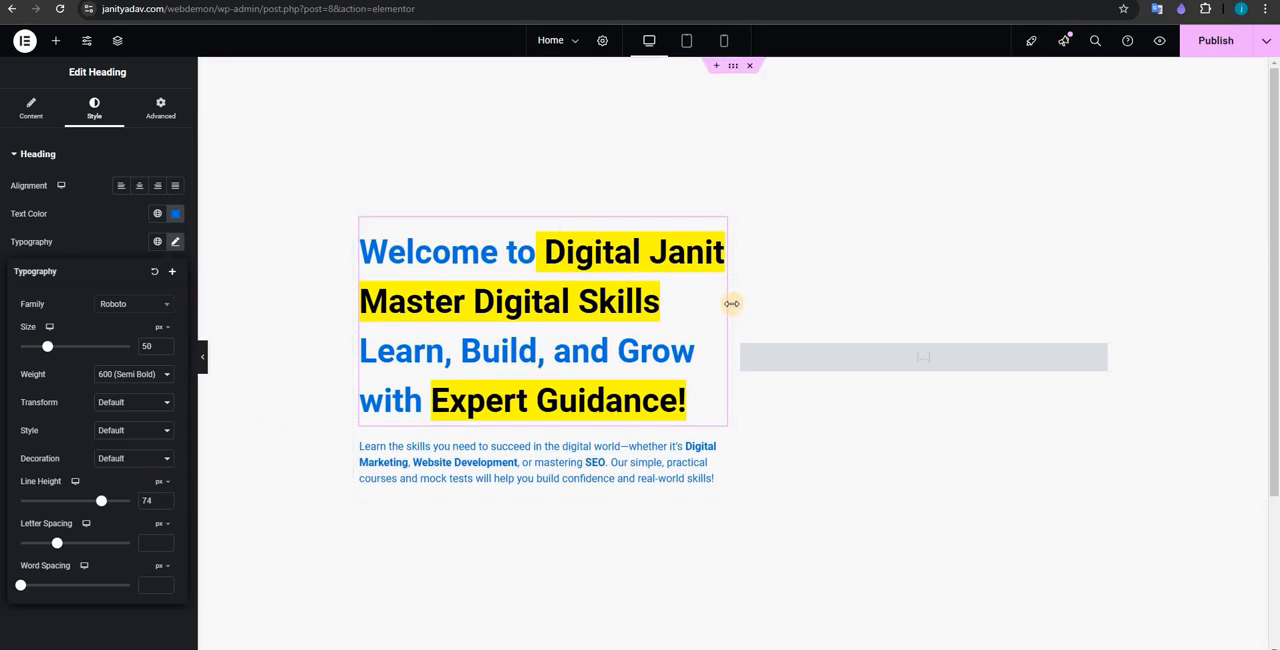
Step: Set the heading column's container width to 60% and the empty column's container width to 48%
click(257, 236)
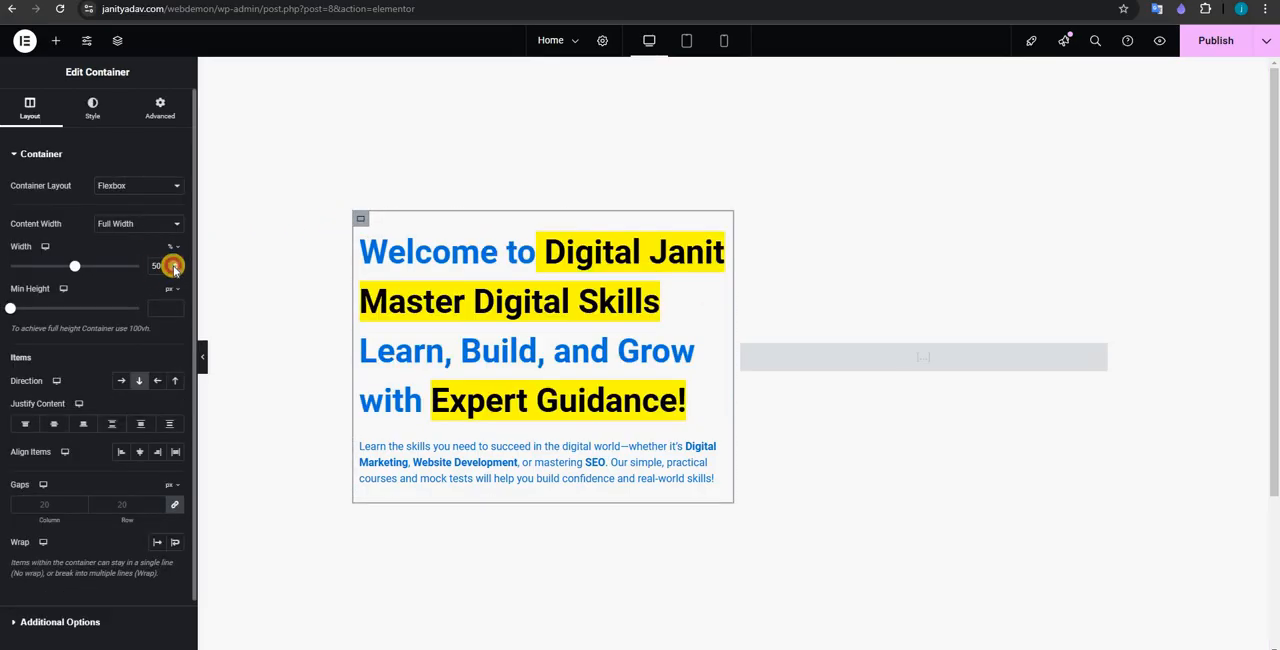
drag(174, 268, 174, 268)
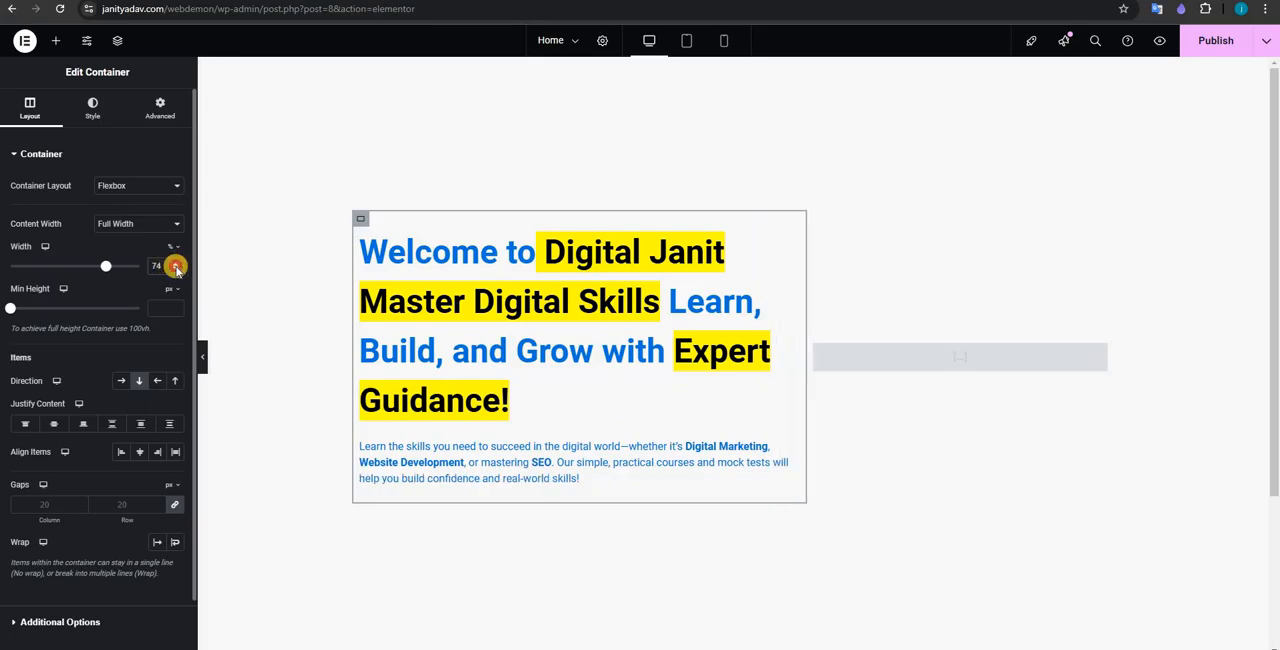
drag(175, 268, 175, 268)
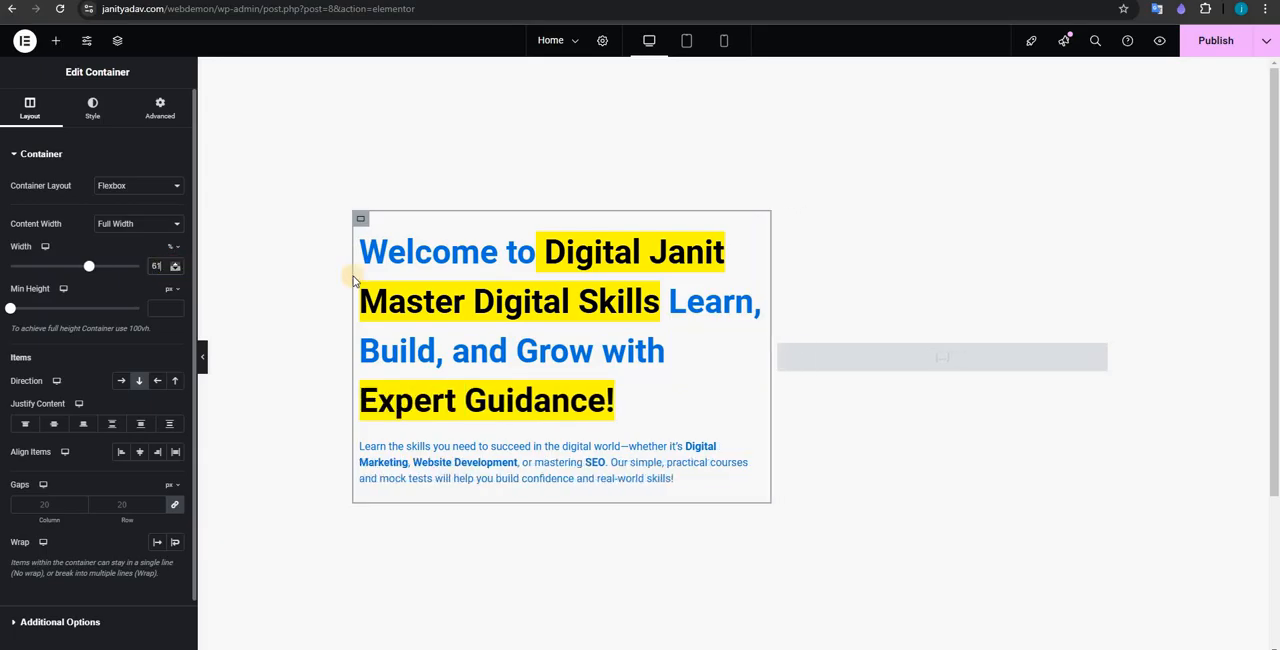
click(775, 357)
click(315, 268)
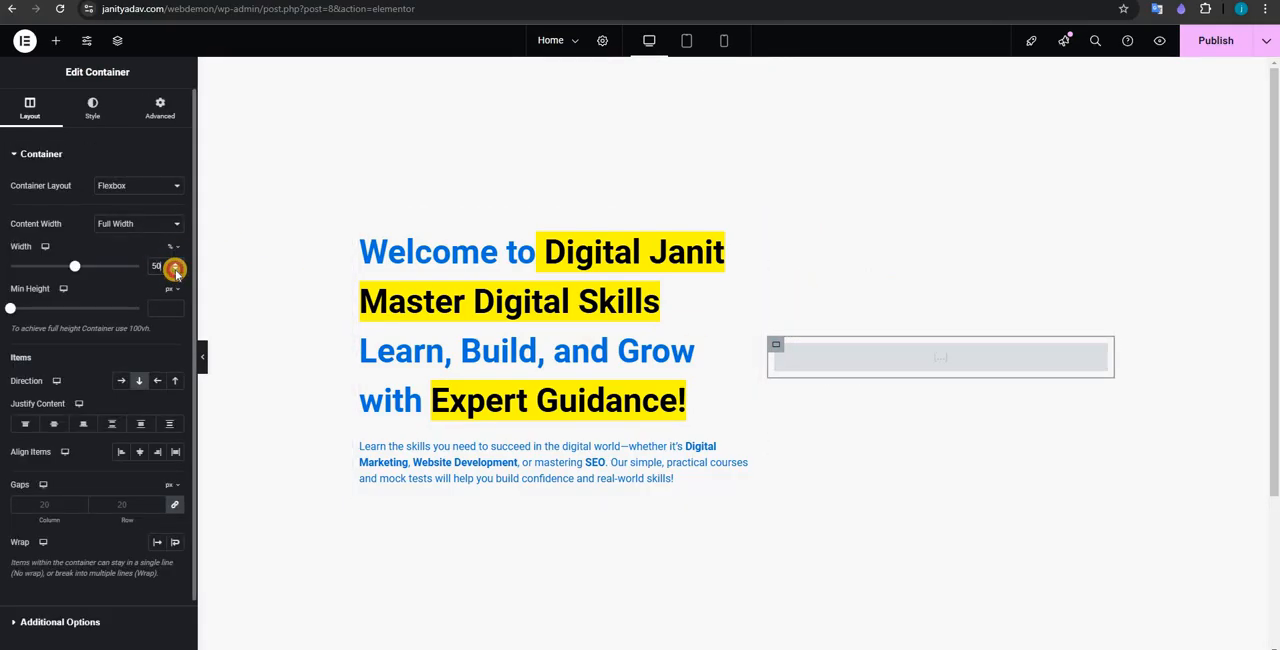
click(175, 270)
click(175, 270)
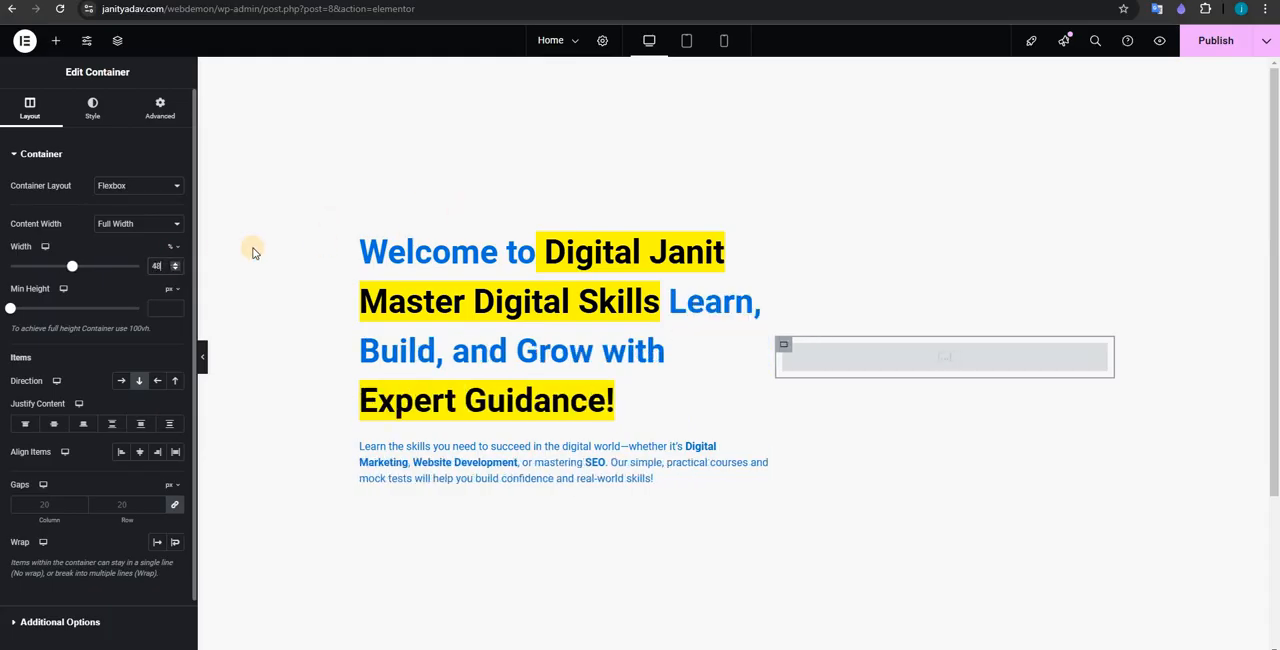
click(361, 218)
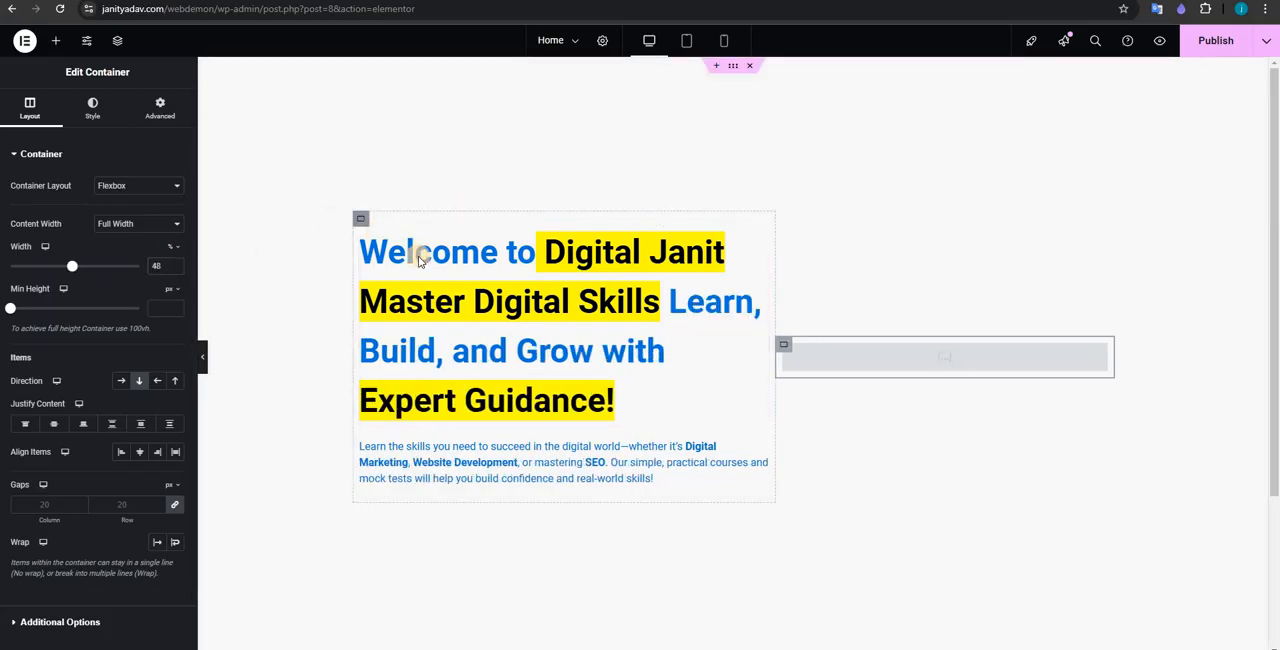
Step: Set the font size of the paragraph below the heading to 23 px
scroll(456, 304, down, 2)
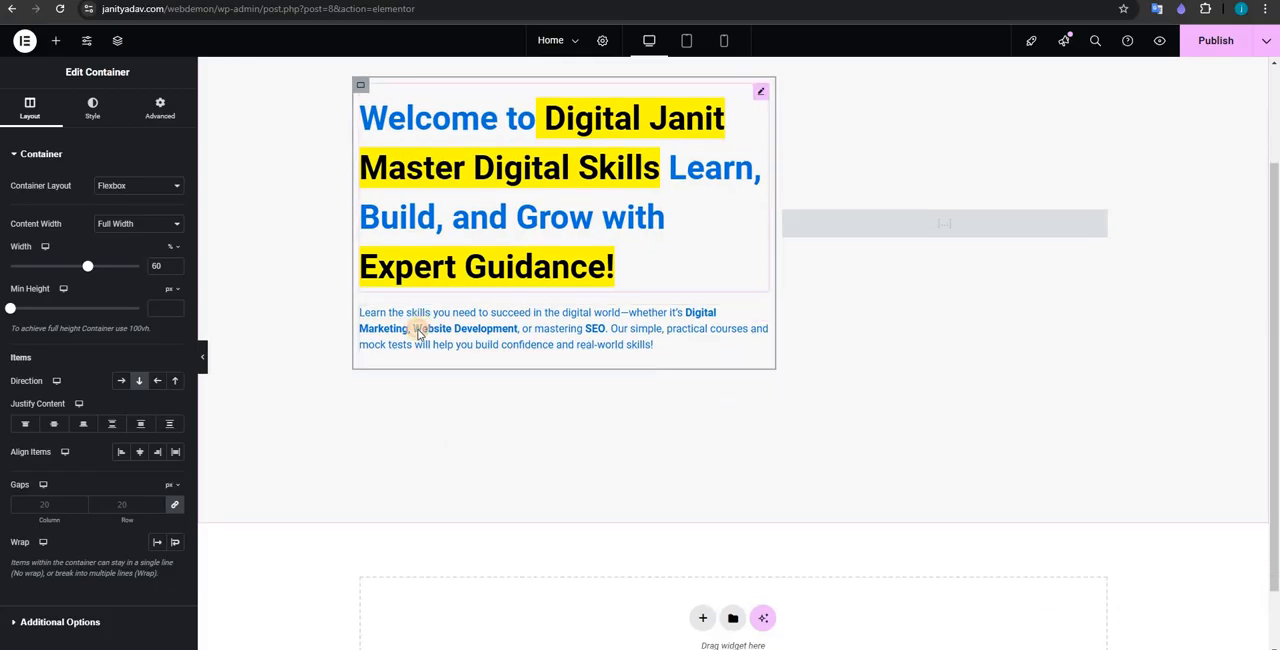
click(413, 339)
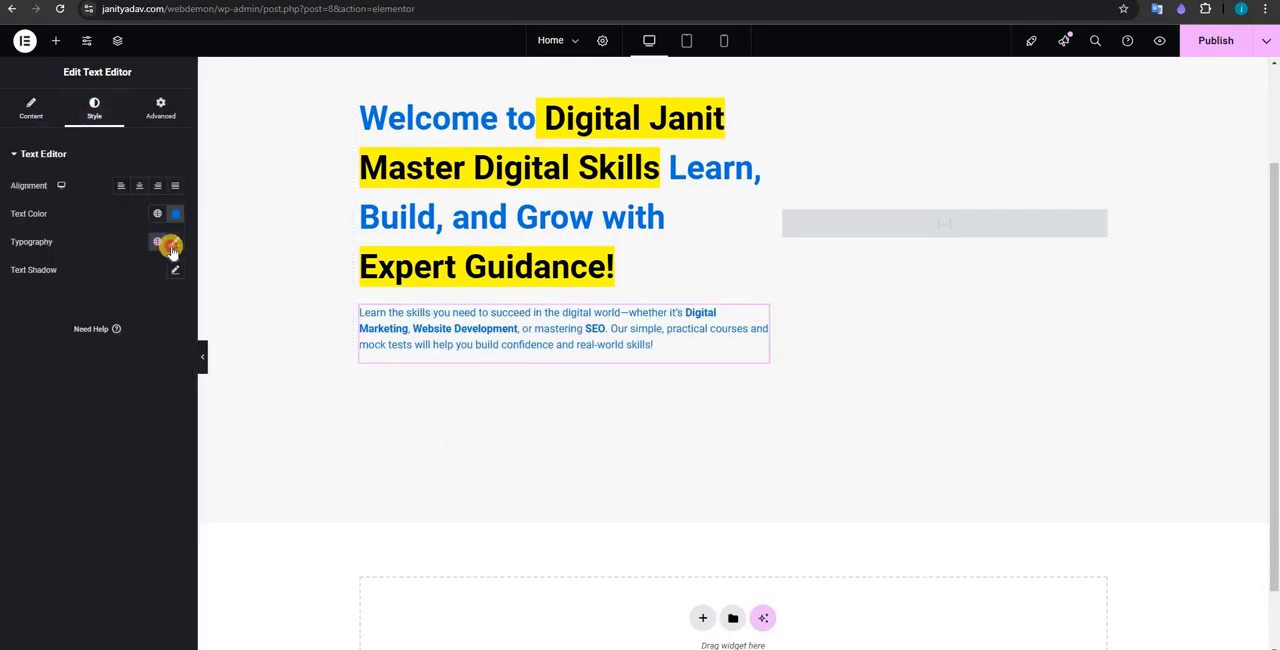
click(172, 248)
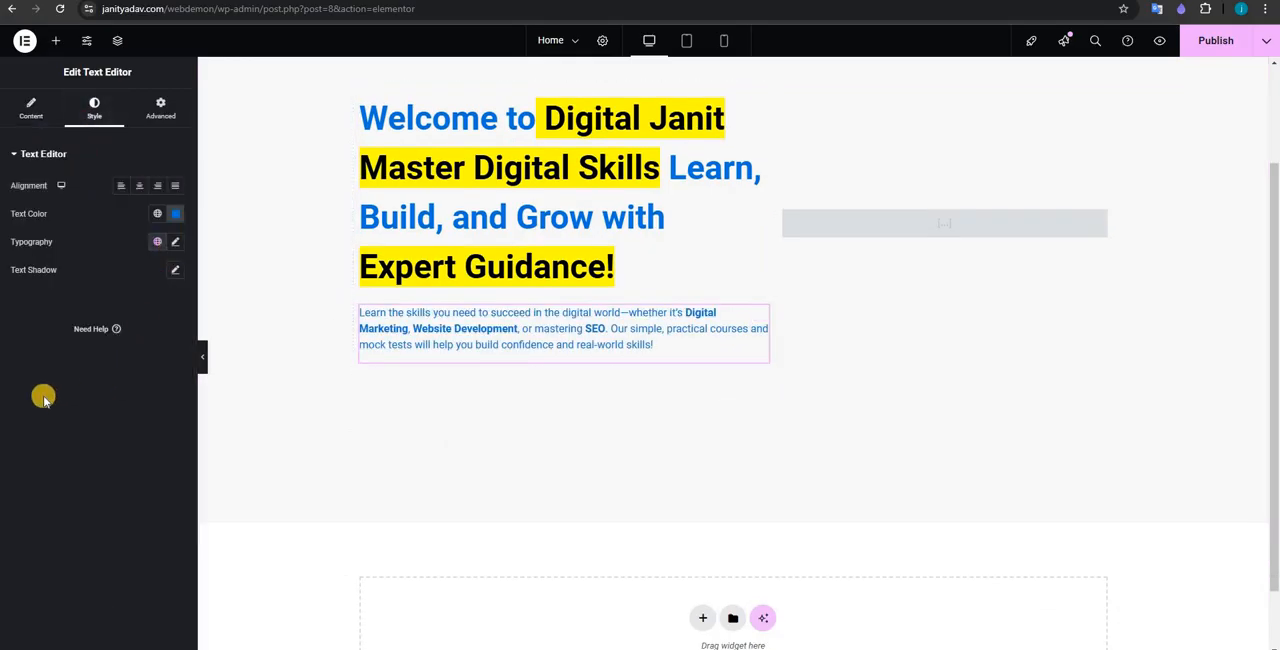
drag(47, 349, 32, 346)
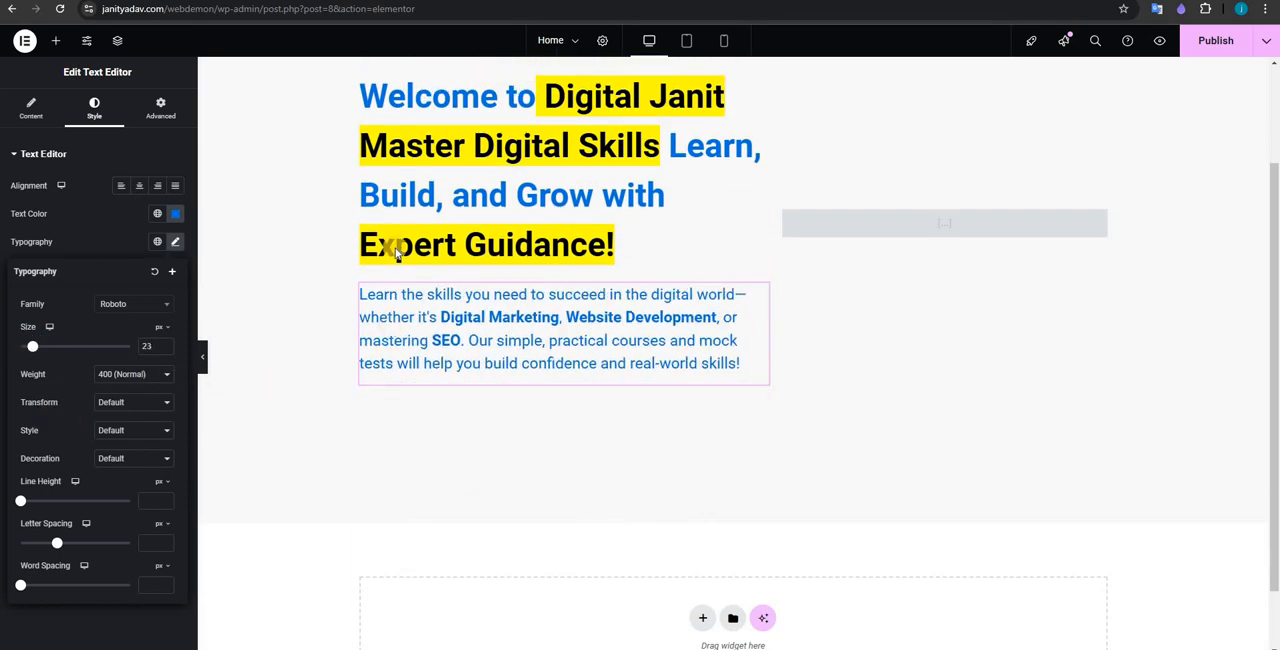
scroll(309, 517, up, 2)
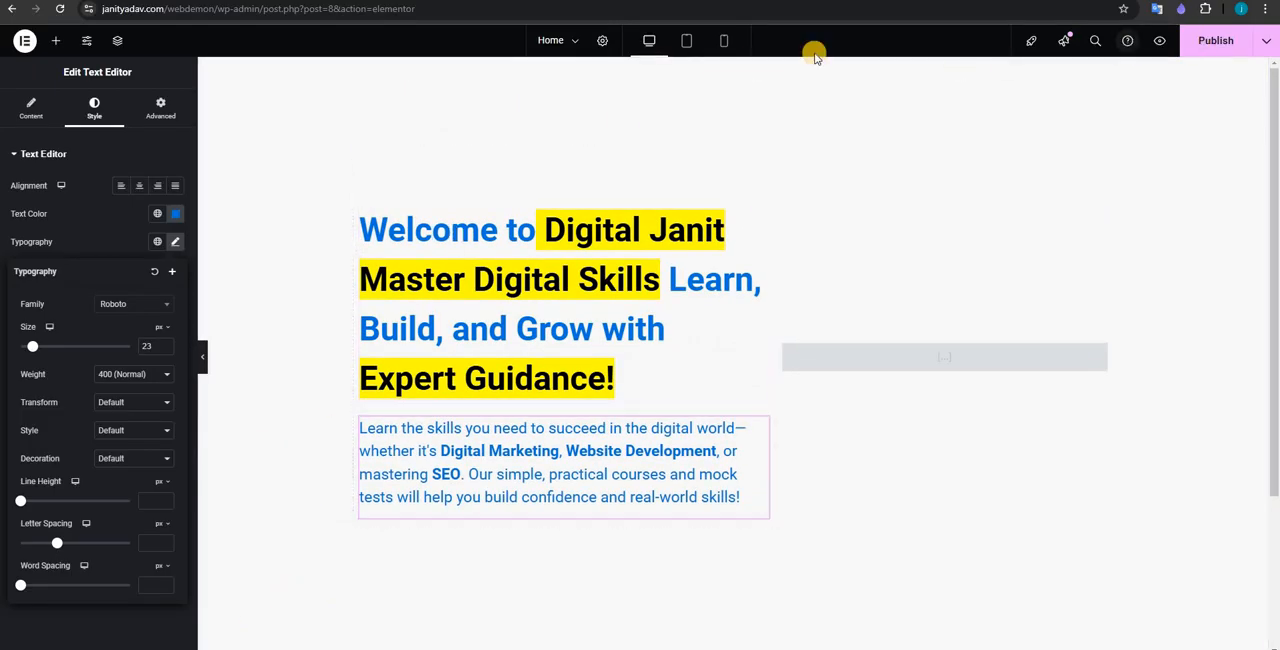
Step: Reload the Home page preview in the browser and examine the restyled heading and paragraph text
click(240, 1)
click(63, 12)
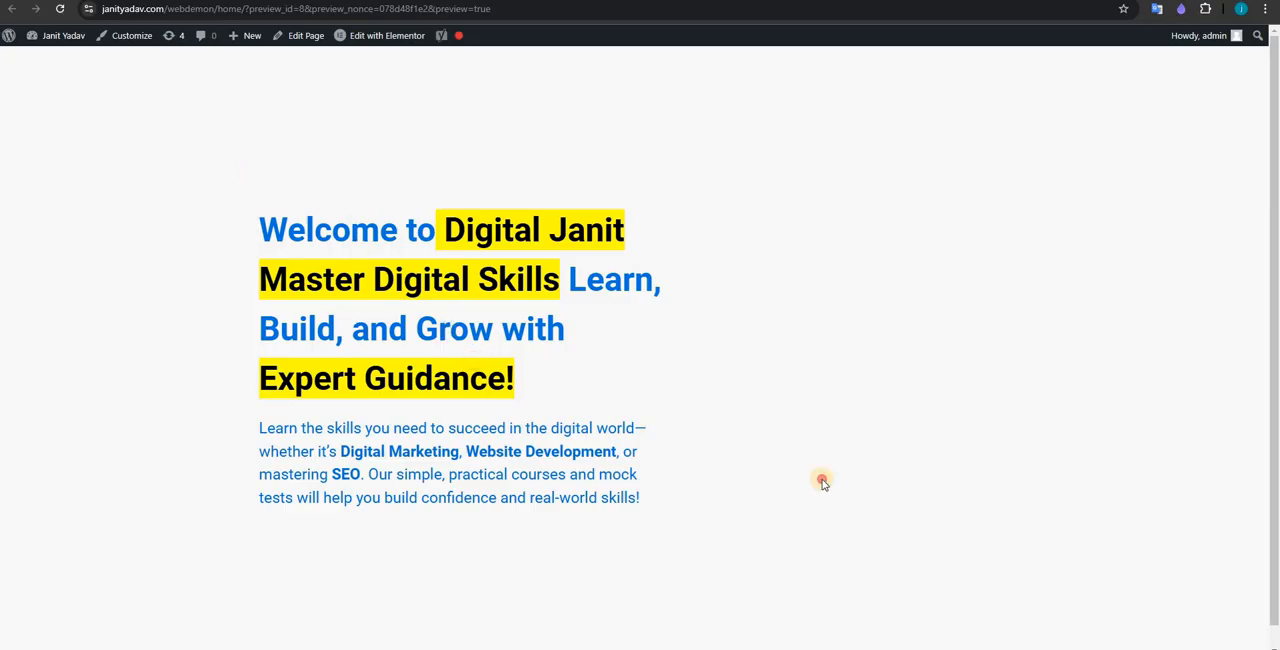
drag(822, 480, 634, 452)
click(481, 500)
drag(275, 428, 654, 519)
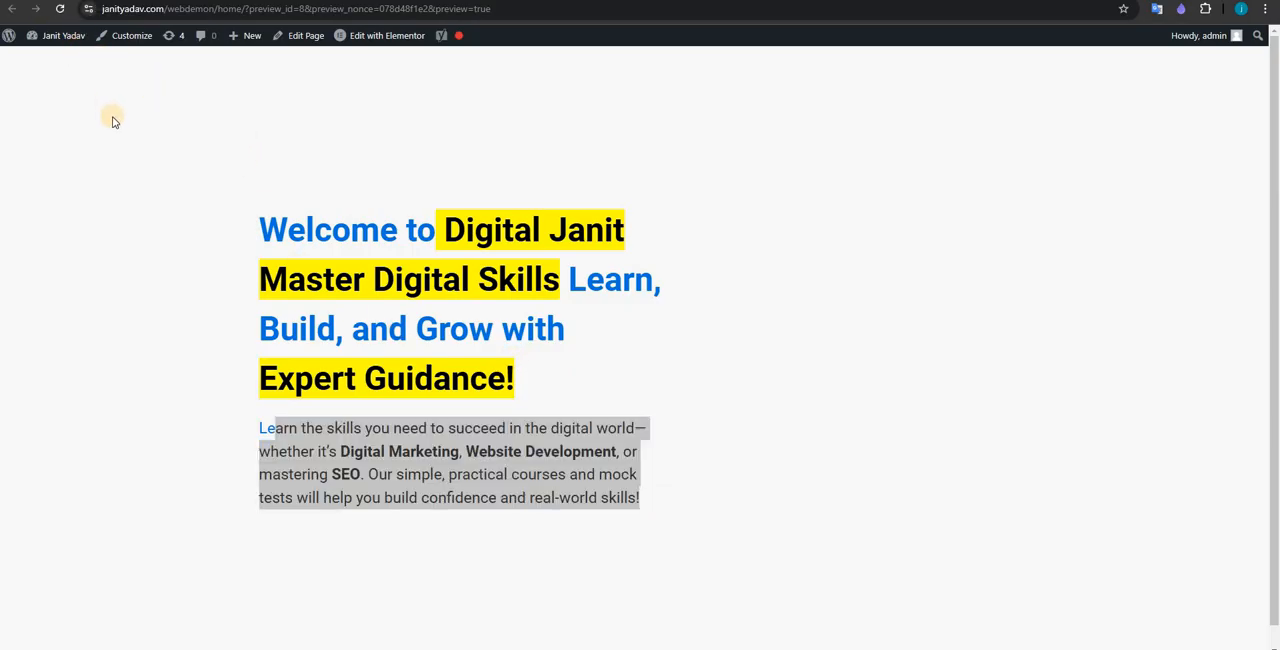
scroll(922, 228, down, 1)
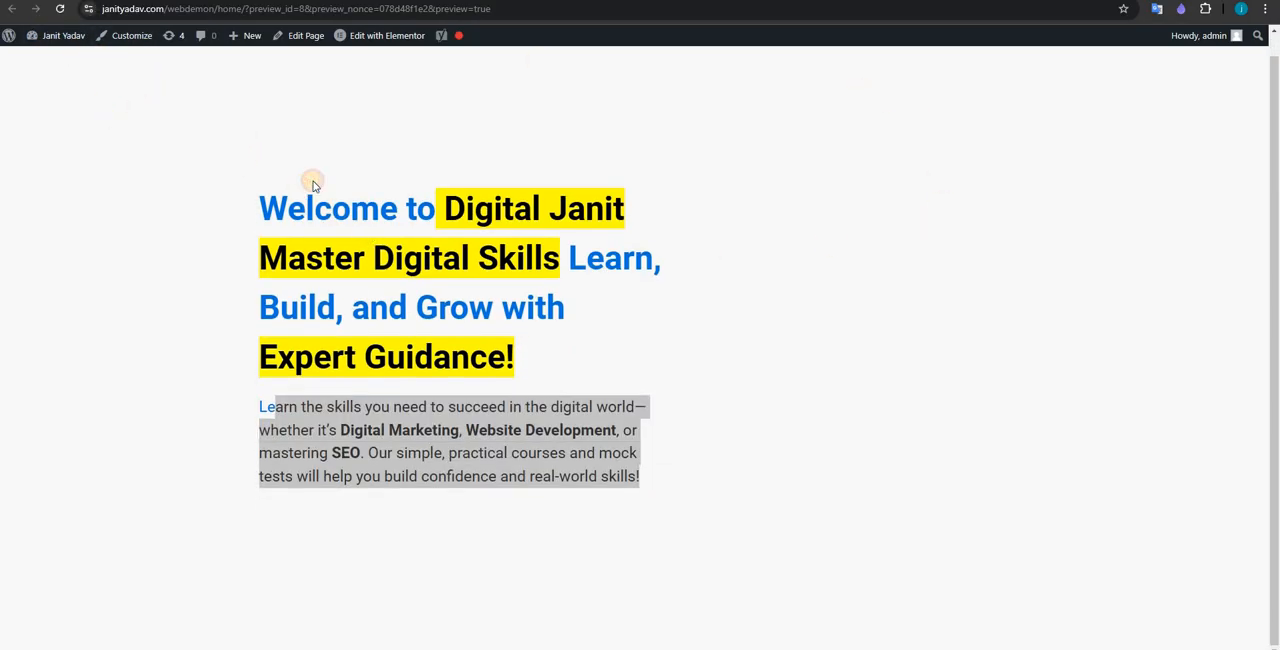
click(1088, 205)
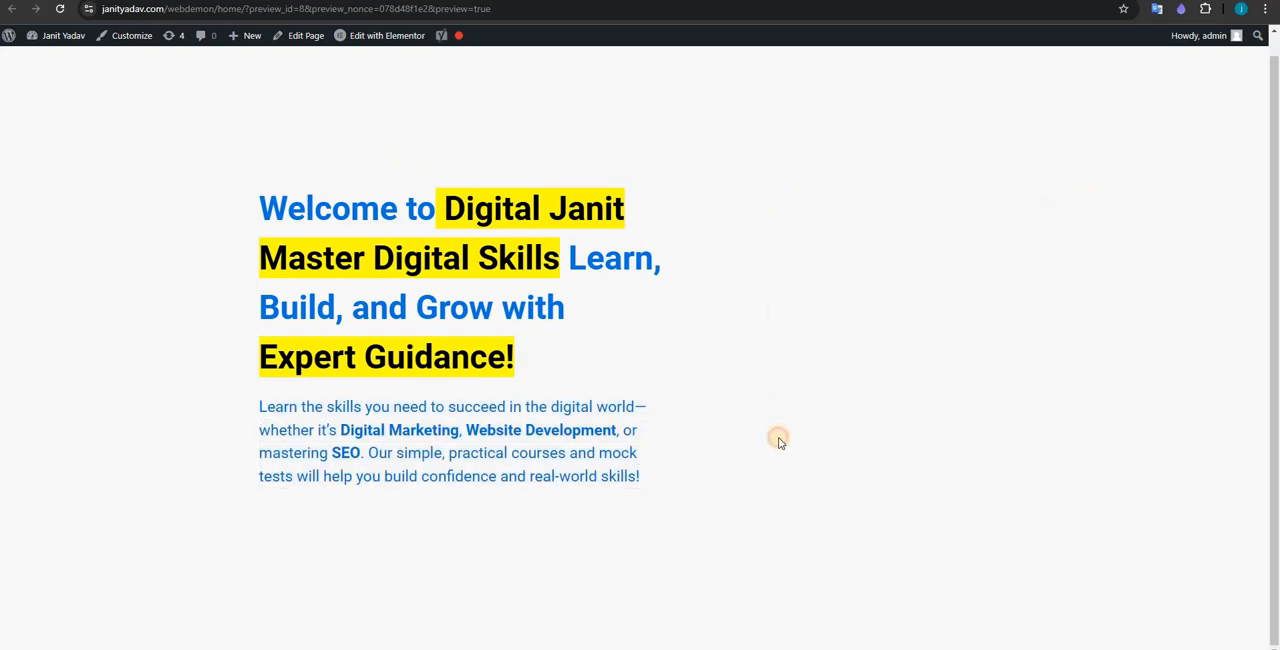
drag(779, 441, 808, 486)
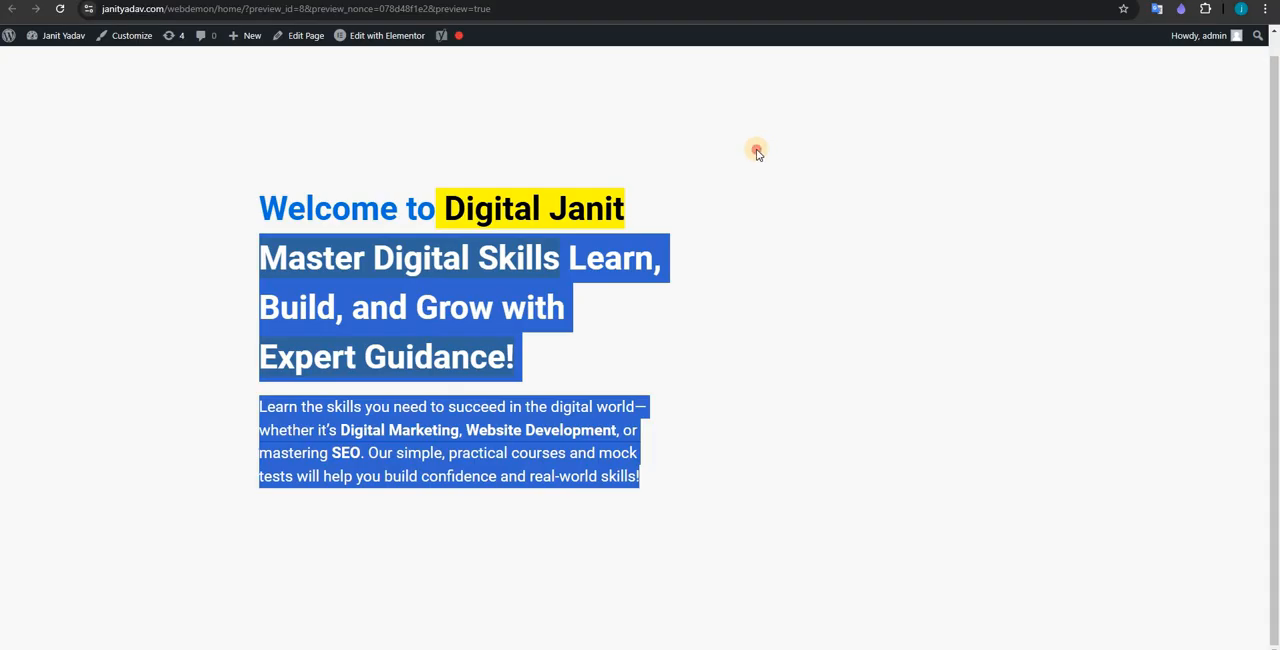
click(414, 233)
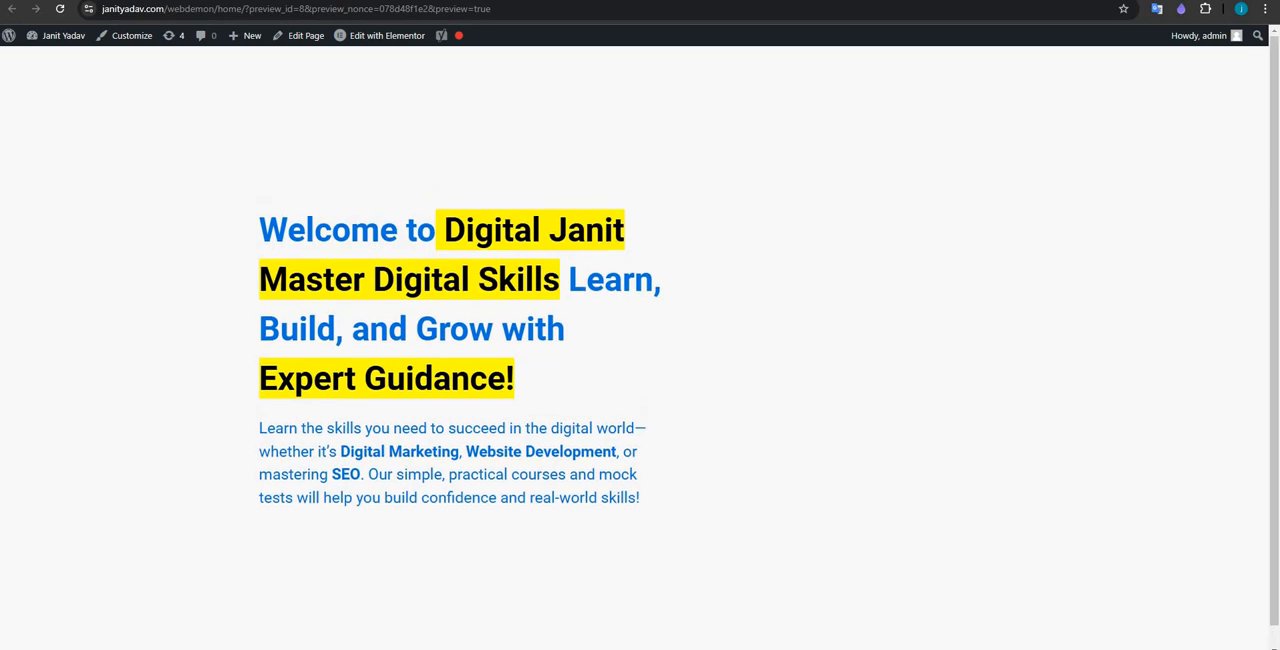